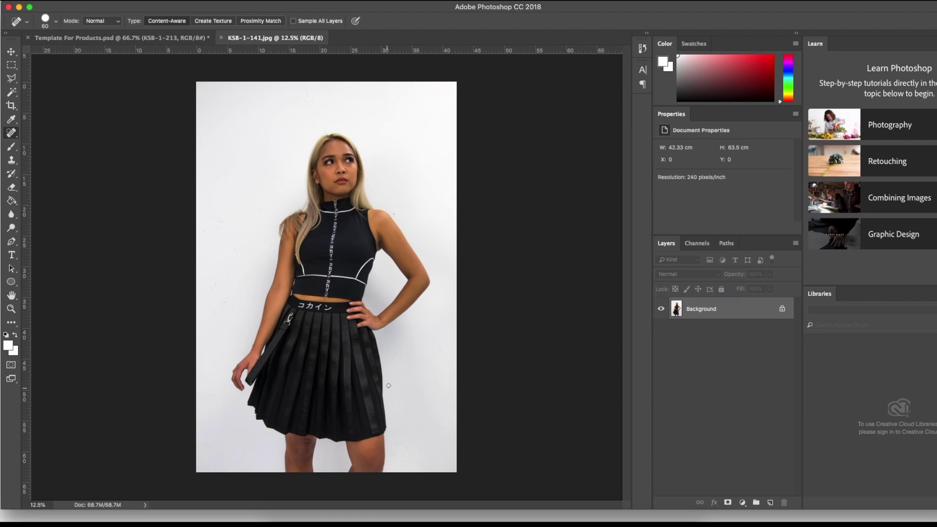
- Select the wall around the woman using the Magic Wand at tolerance 100 and fill it with white
{"action": "key", "text": "w"}
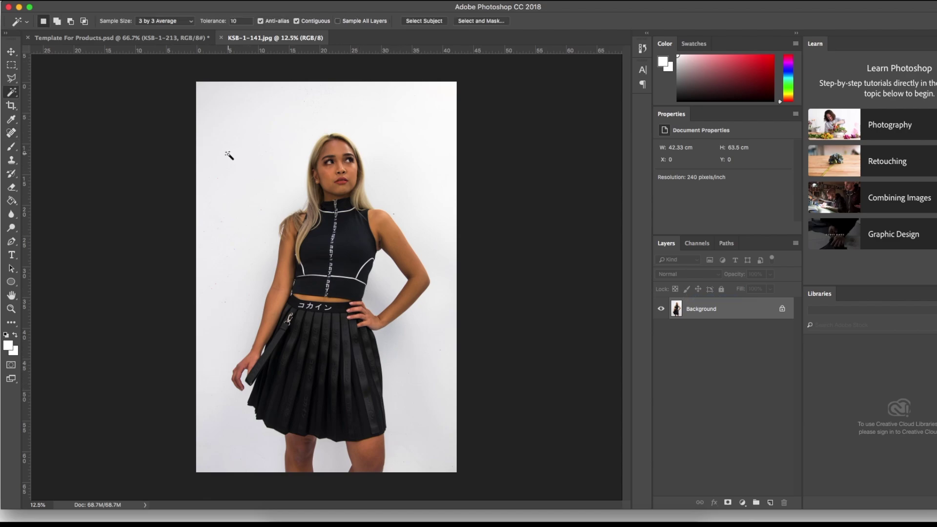
{"action": "left_click", "coordinate": [10, 93]}
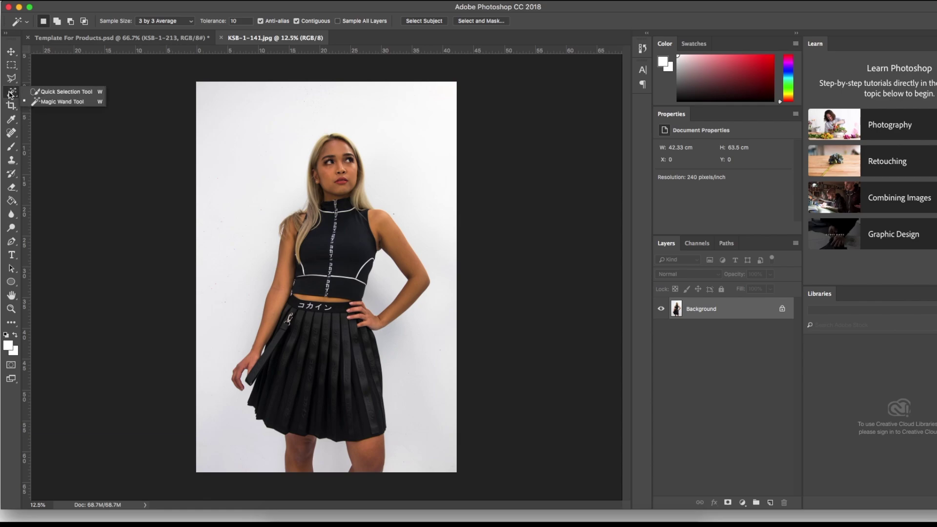
{"action": "left_click", "coordinate": [45, 101]}
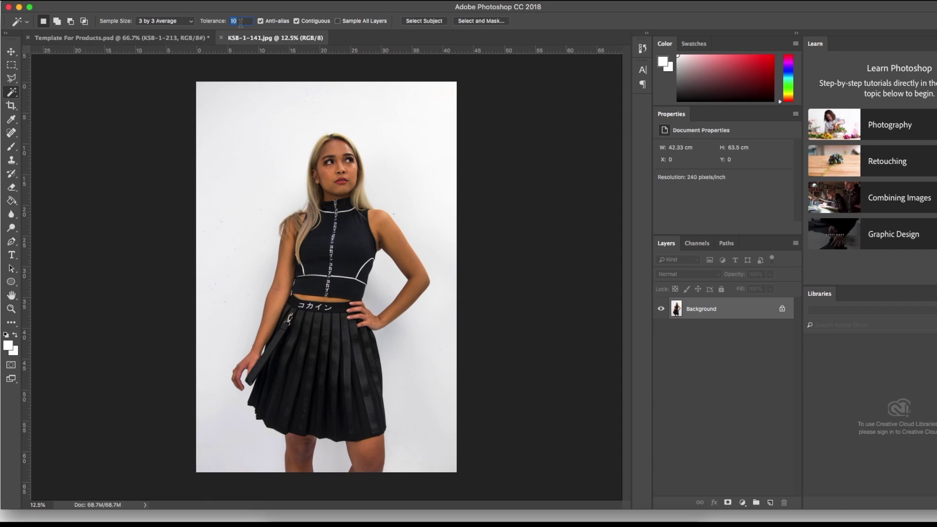
{"action": "left_click", "coordinate": [236, 150]}
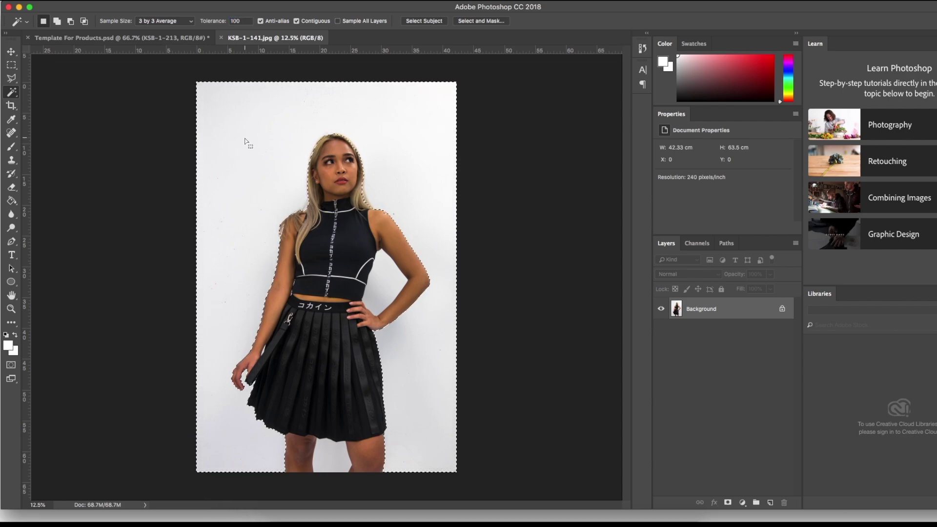
{"action": "key", "text": "BackSpace"}
{"action": "key", "text": "Return"}
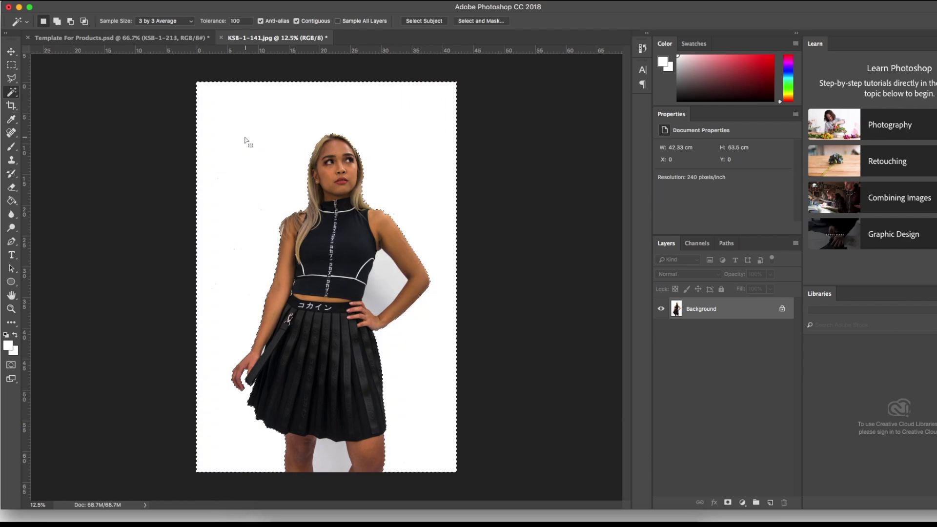
- Fill the wall areas enclosed by the bent arm and between the legs with white at 100% opacity
{"action": "key", "text": "ctrl+d"}
{"action": "left_click", "coordinate": [380, 284]}
{"action": "key", "text": "BackSpace"}
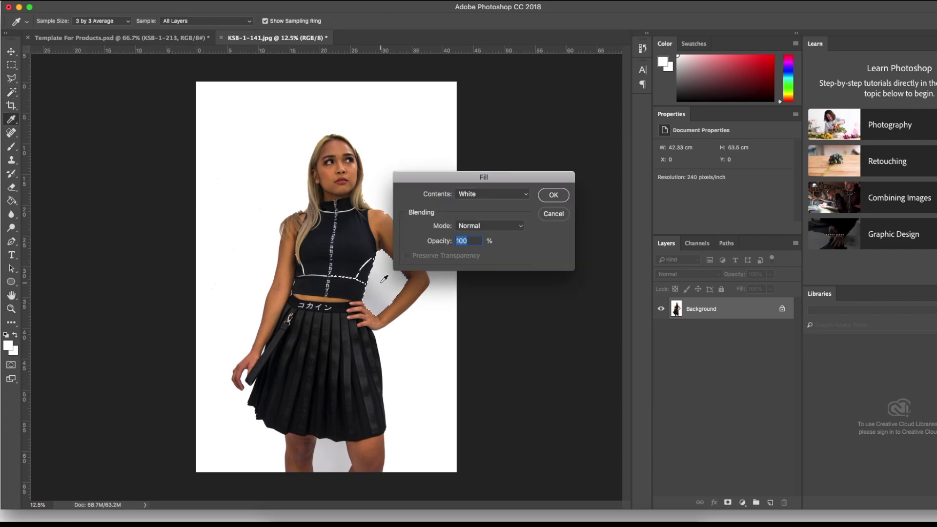
{"action": "key", "text": "Return"}
{"action": "key", "text": "ctrl+d"}
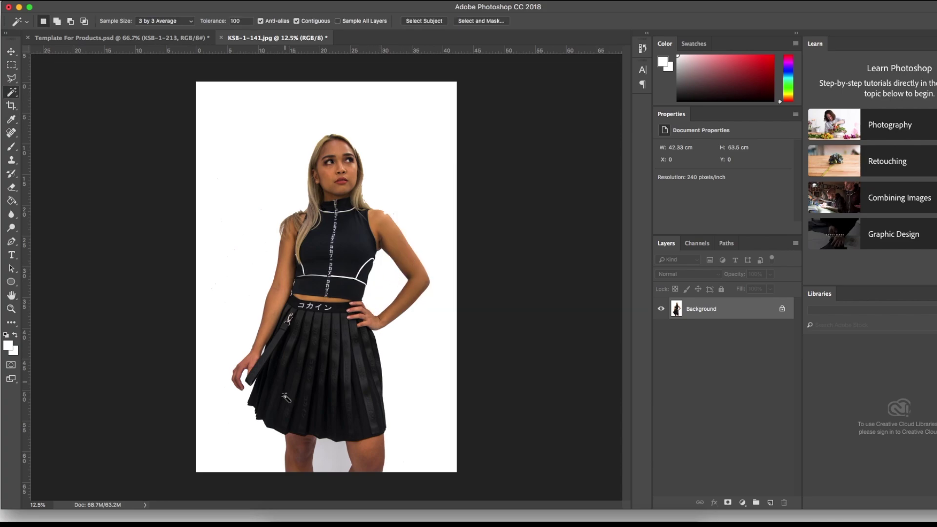
{"action": "key", "text": "BackSpace"}
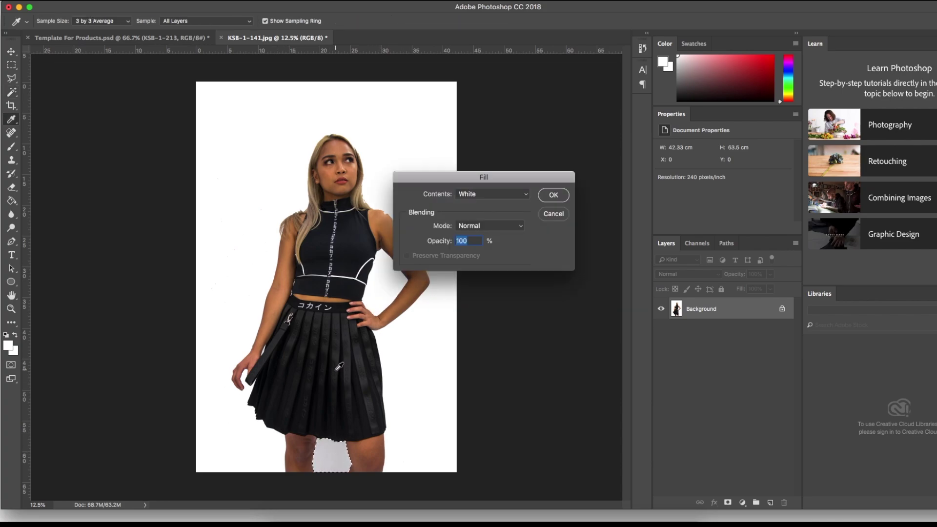
{"action": "key", "text": "Return"}
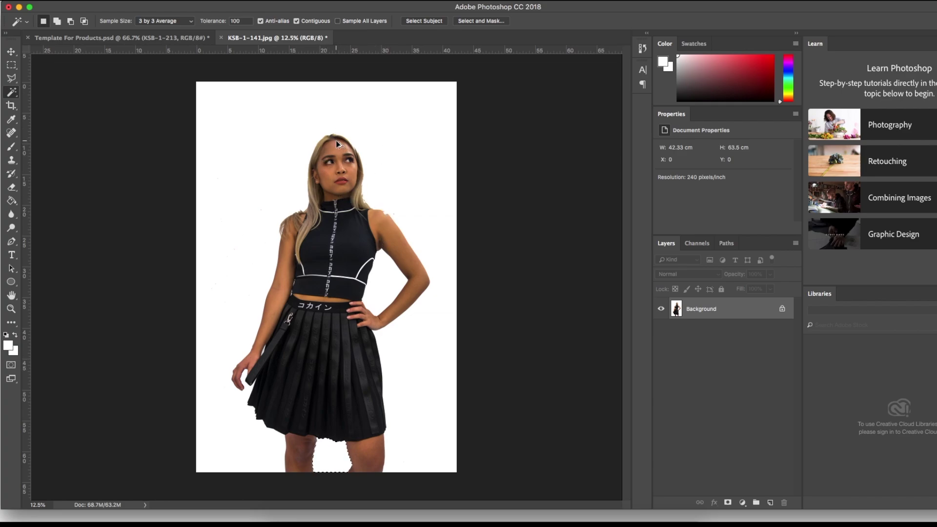
- Undo all the white fills and selections to bring back the original wall background
{"action": "key", "text": "super+alt+z"}
{"action": "key", "text": "super+alt+z"}
{"action": "key", "text": "super+alt+z"}
{"action": "key", "text": "super+alt+z"}
{"action": "key", "text": "super+alt+z"}
{"action": "key", "text": "super+alt+z"}
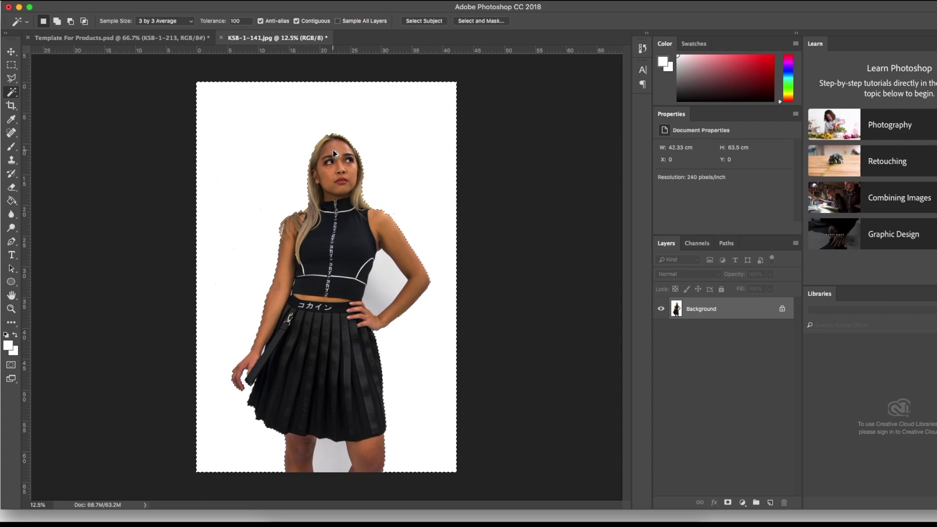
{"action": "key", "text": "super+alt+z"}
{"action": "key", "text": "super+alt+z"}
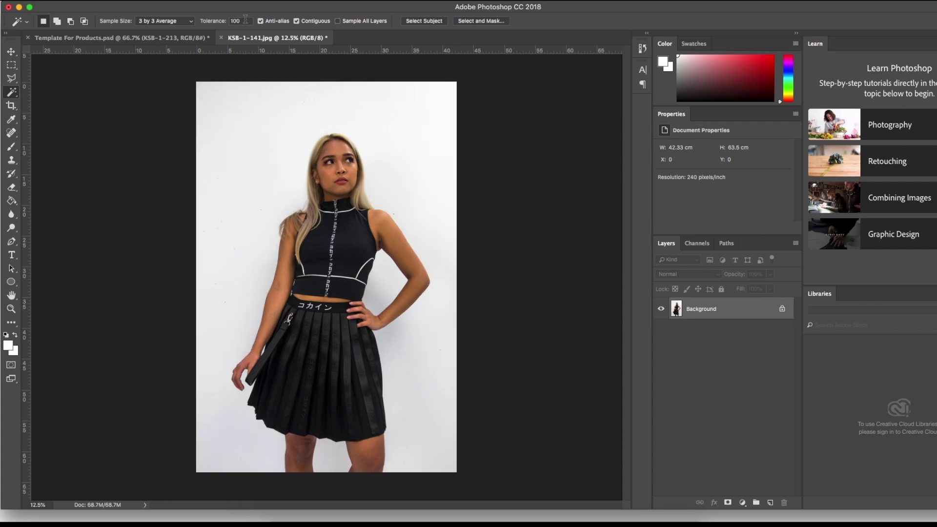
- Select the wall, arm gap and leg gap together with the Magic Wand at tolerance 50, fill with white and deselect
{"action": "left_click", "coordinate": [419, 132]}
{"action": "left_click", "coordinate": [382, 291], "text": "shift"}
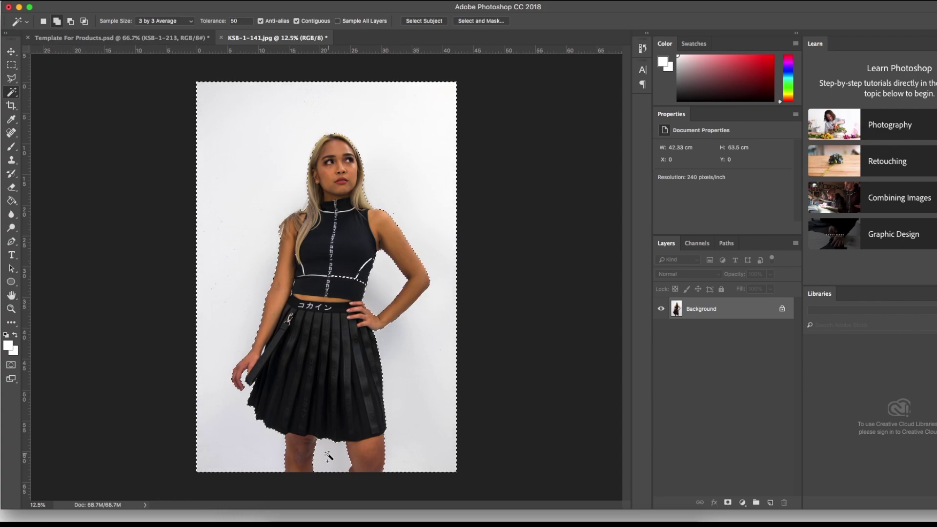
{"action": "key", "text": "shift+BackSpace"}
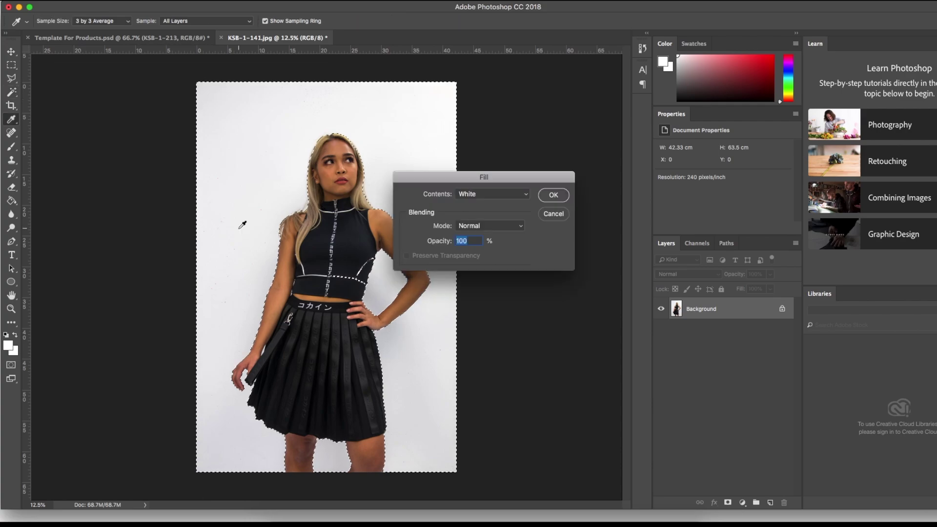
{"action": "key", "text": "Return"}
{"action": "key", "text": "super+d"}
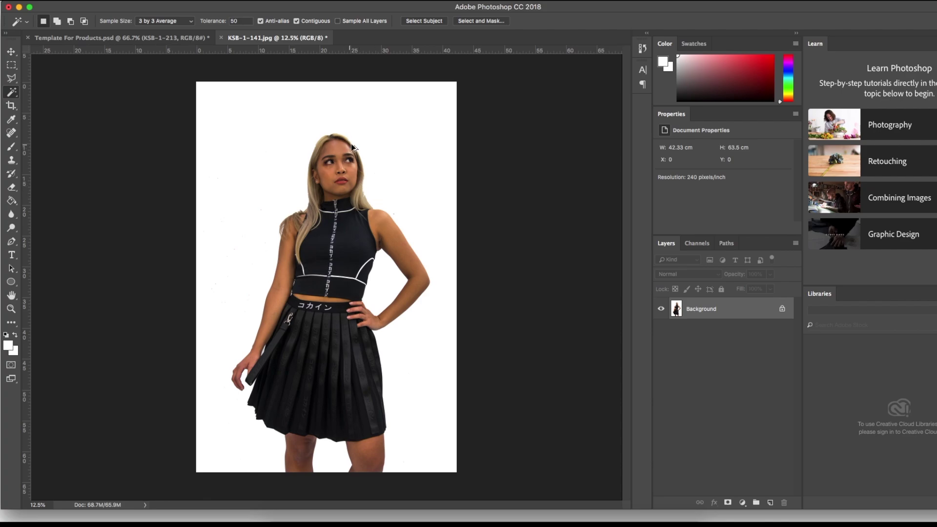
- Undo the last deselection and white fill
{"action": "key", "text": "super+alt+z"}
{"action": "key", "text": "super+alt+z"}
{"action": "key", "text": "super+s"}
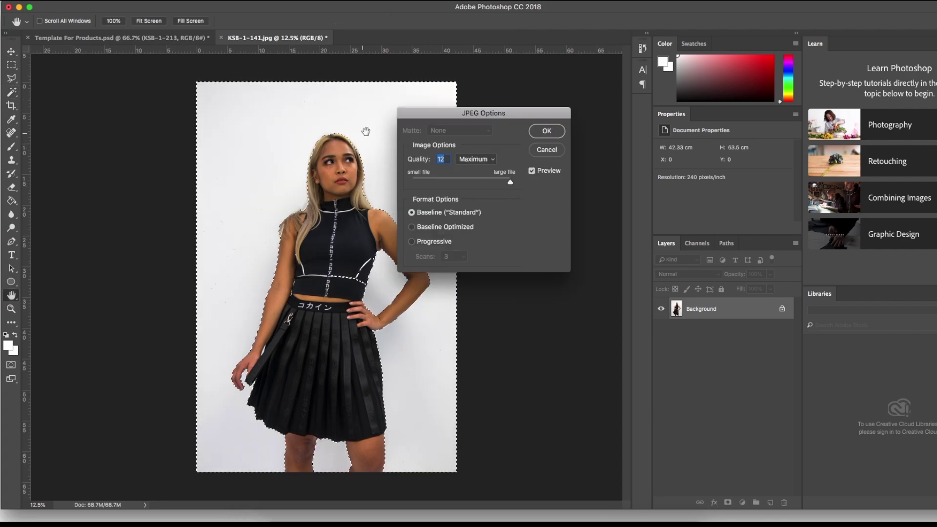
{"action": "left_click", "coordinate": [536, 153]}
- Select the whole wall piece by piece with the Magic Wand at tolerance 10, adding the arm gap and shadowed areas
{"action": "key", "text": "w"}
{"action": "key", "text": "super+d"}
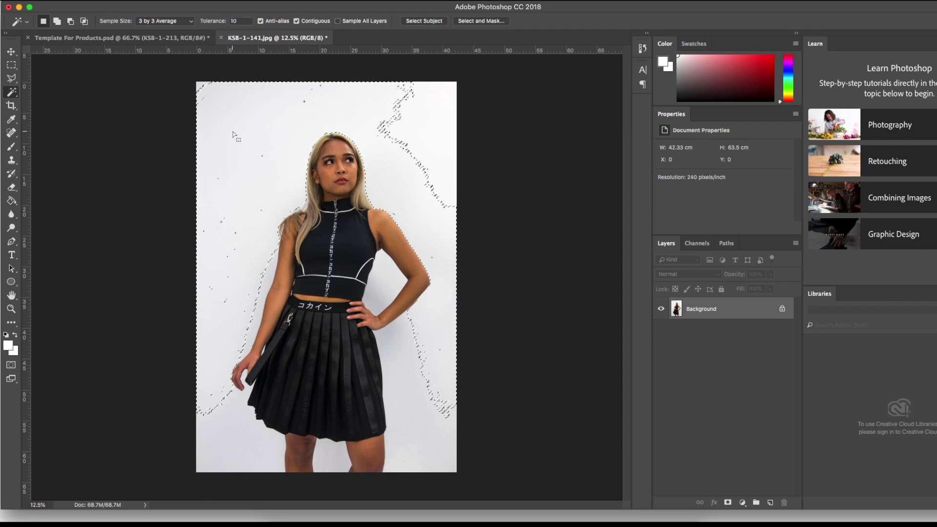
{"action": "left_click", "coordinate": [253, 171], "text": "shift"}
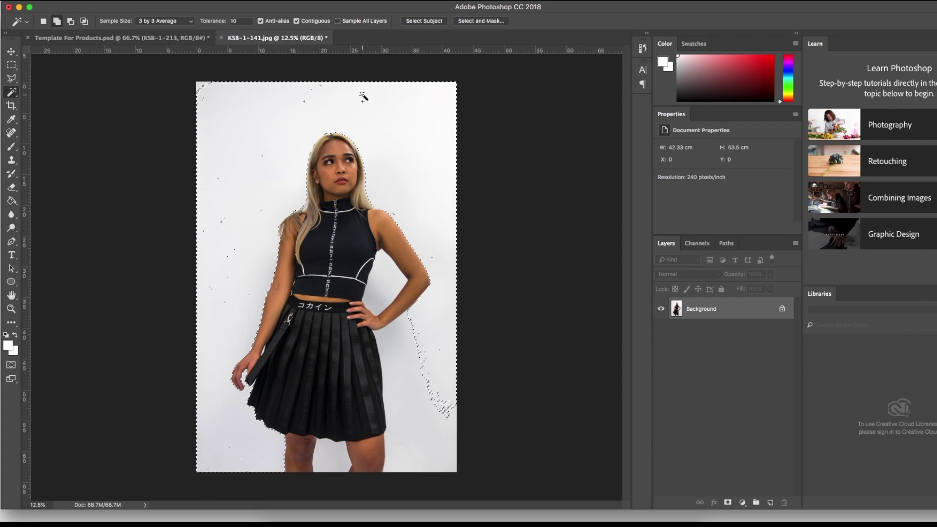
{"action": "left_click", "coordinate": [380, 299], "text": "shift"}
{"action": "left_click", "coordinate": [379, 298], "text": "shift"}
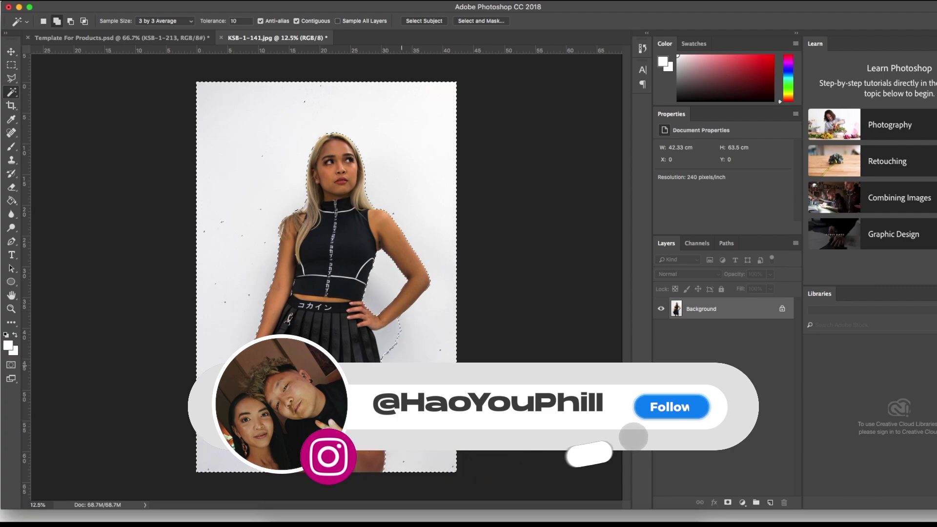
{"action": "left_click", "coordinate": [391, 338], "text": "shift"}
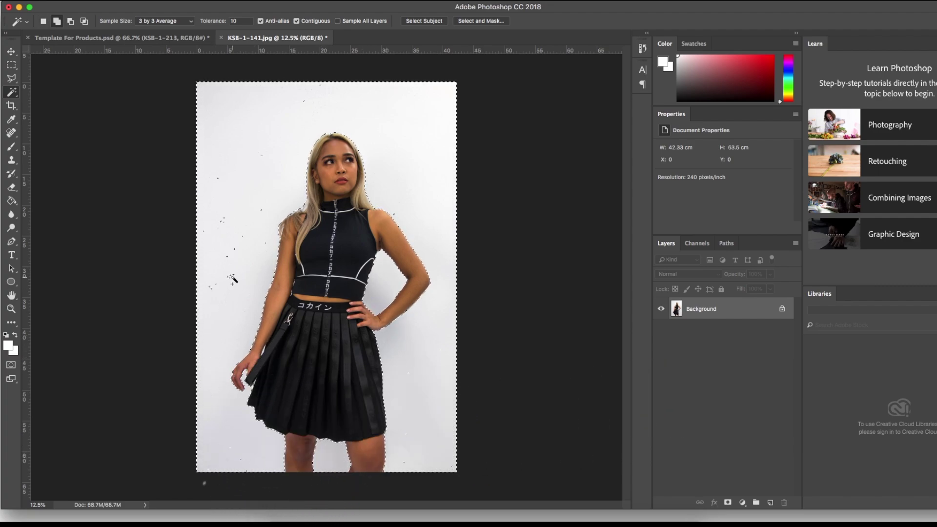
- Fill the selected wall areas with white and clear the selection
{"action": "key", "text": "shift+BackSpace"}
{"action": "key", "text": "Return"}
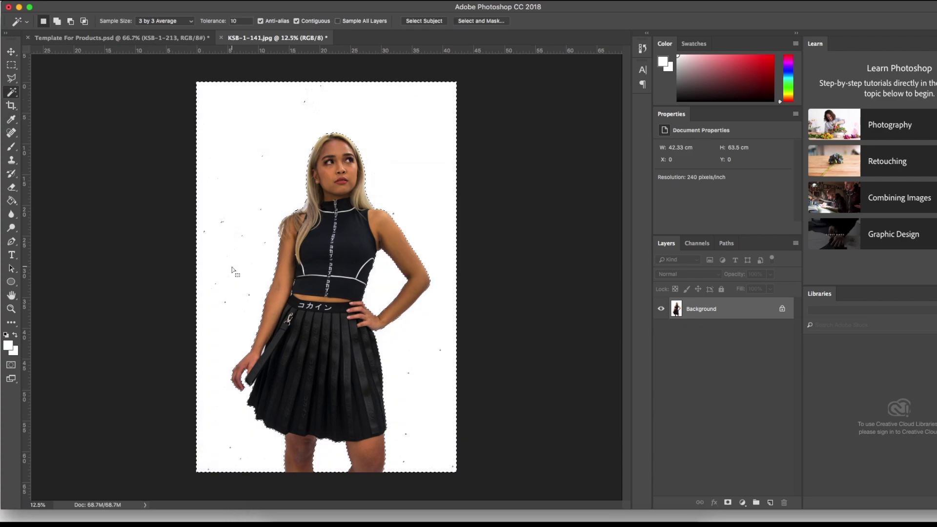
{"action": "key", "text": "super+d"}
- Erase the leftover wall specks on both sides of the woman with an enlarged Eraser brush
{"action": "key", "text": "e"}
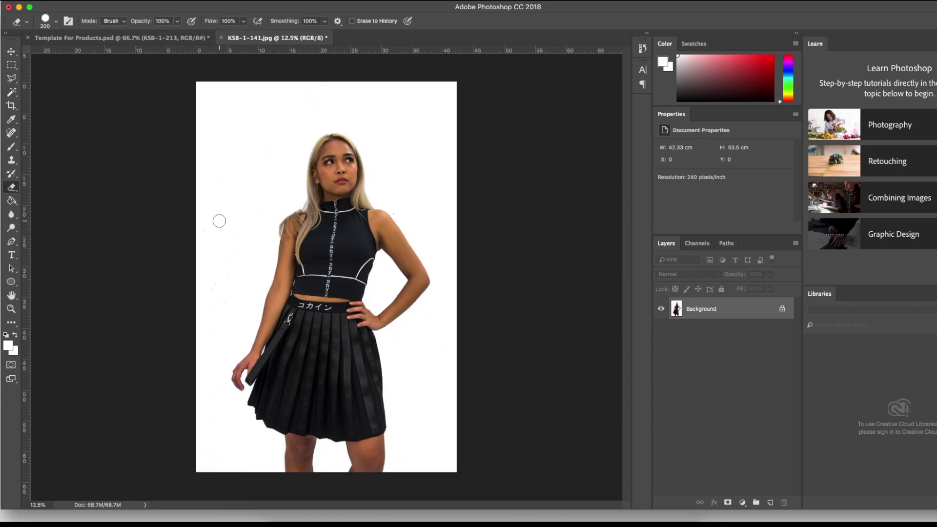
{"action": "key", "text": "bracketright"}
{"action": "key", "text": "bracketright"}
{"action": "key", "text": "bracketright"}
{"action": "key", "text": "bracketright"}
{"action": "key", "text": "bracketright"}
{"action": "mouse_move", "coordinate": [245, 240]}
{"action": "left_mouse_down"}
{"action": "mouse_move", "coordinate": [249, 253]}
{"action": "mouse_move", "coordinate": [220, 302]}
{"action": "mouse_move", "coordinate": [196, 416]}
{"action": "mouse_move", "coordinate": [226, 464]}
{"action": "left_mouse_up"}
{"action": "mouse_move", "coordinate": [451, 452]}
{"action": "left_mouse_down"}
{"action": "mouse_move", "coordinate": [420, 428]}
{"action": "mouse_move", "coordinate": [439, 340]}
{"action": "mouse_move", "coordinate": [454, 325]}
{"action": "mouse_move", "coordinate": [463, 217]}
{"action": "mouse_move", "coordinate": [408, 198]}
{"action": "mouse_move", "coordinate": [429, 118]}
{"action": "left_mouse_up"}
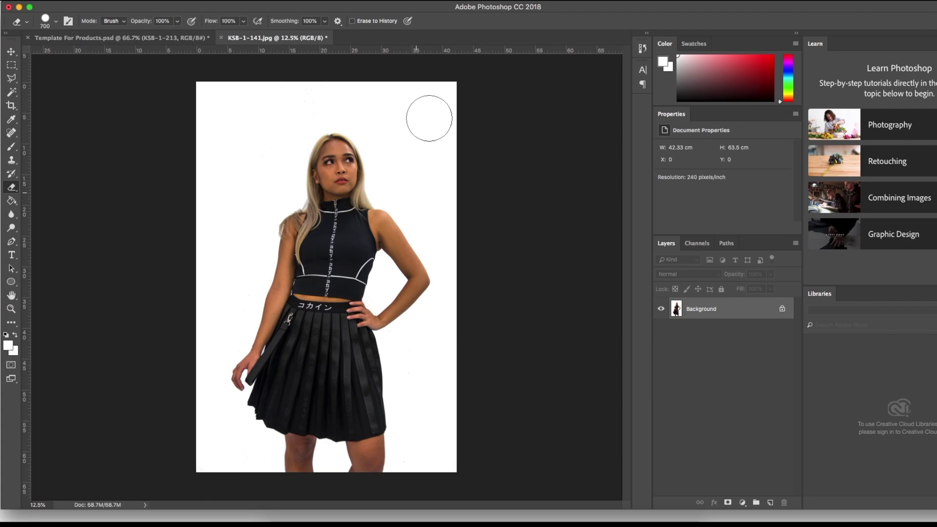
- Check the white background for remaining specks with Magic Wand selections, clearing each selection
{"action": "key", "text": "w"}
{"action": "left_click", "coordinate": [426, 133]}
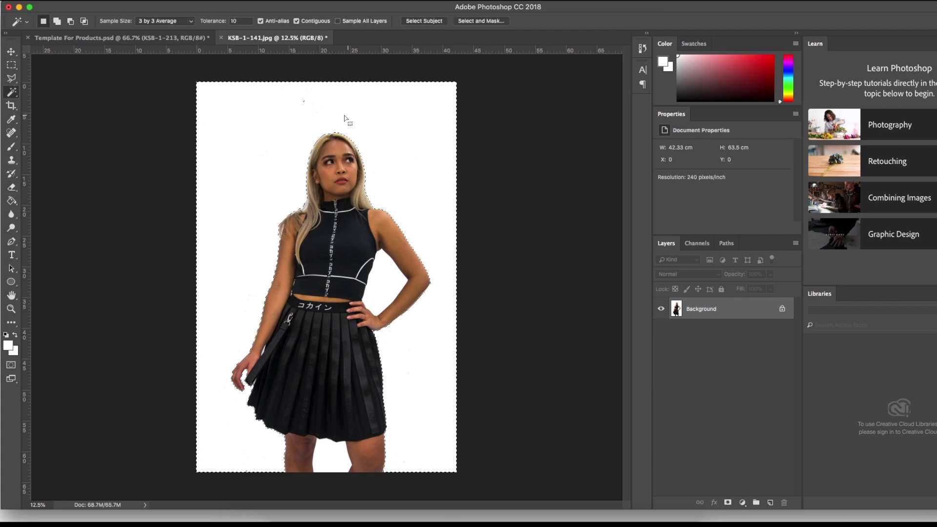
{"action": "key", "text": "super+d"}
{"action": "key", "text": "e"}
{"action": "key", "text": "w"}
{"action": "left_click", "coordinate": [410, 132]}
{"action": "key", "text": "super+d"}
- Fade the grey fringe around the hair at the shoulder using the Eraser at brush size 100 and 14% opacity
{"action": "left_click", "coordinate": [12, 309]}
{"action": "left_click_drag", "start_coordinate": [286, 221], "coordinate": [237, 213]}
{"action": "key", "text": "e"}
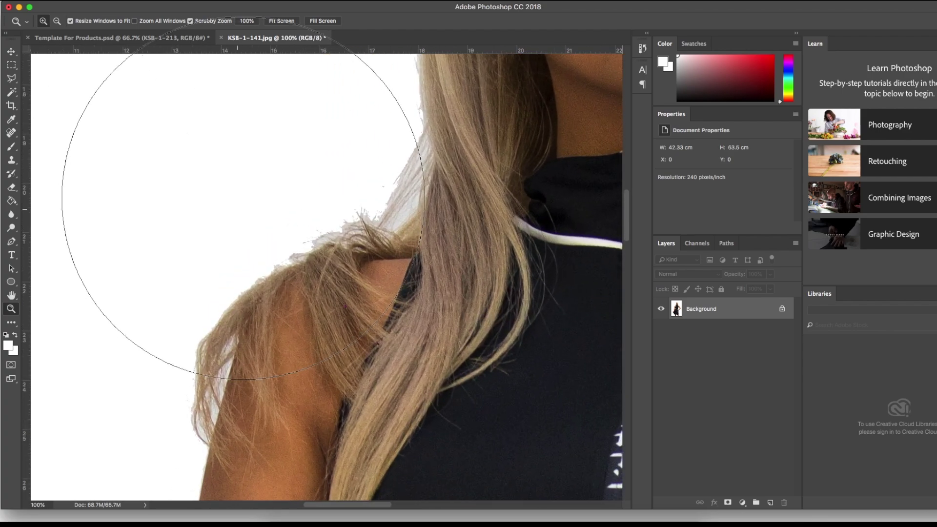
{"action": "key", "text": "bracketleft"}
{"action": "key", "text": "bracketleft"}
{"action": "key", "text": "bracketleft"}
{"action": "key", "text": "bracketleft"}
{"action": "key", "text": "bracketleft"}
{"action": "key", "text": "bracketleft"}
{"action": "key", "text": "bracketleft"}
{"action": "key", "text": "bracketleft"}
{"action": "key", "text": "bracketleft"}
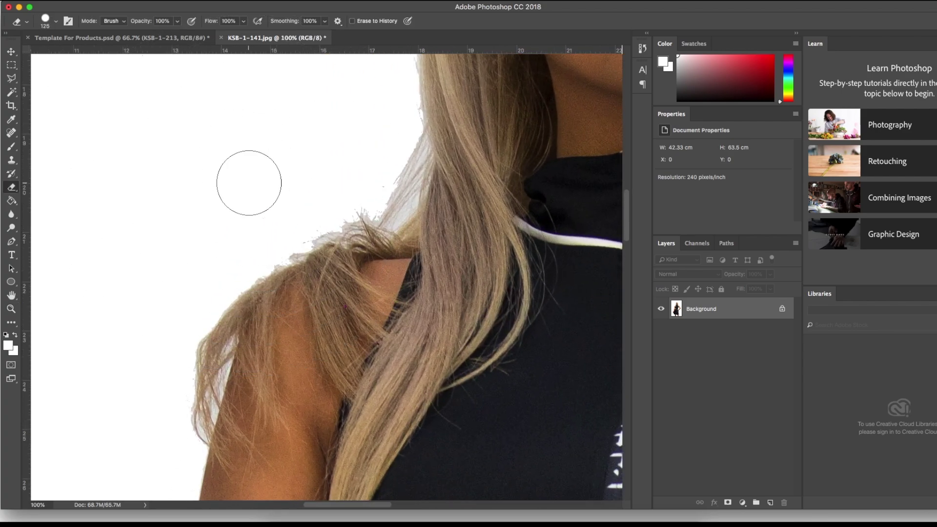
{"action": "left_click", "coordinate": [17, 190]}
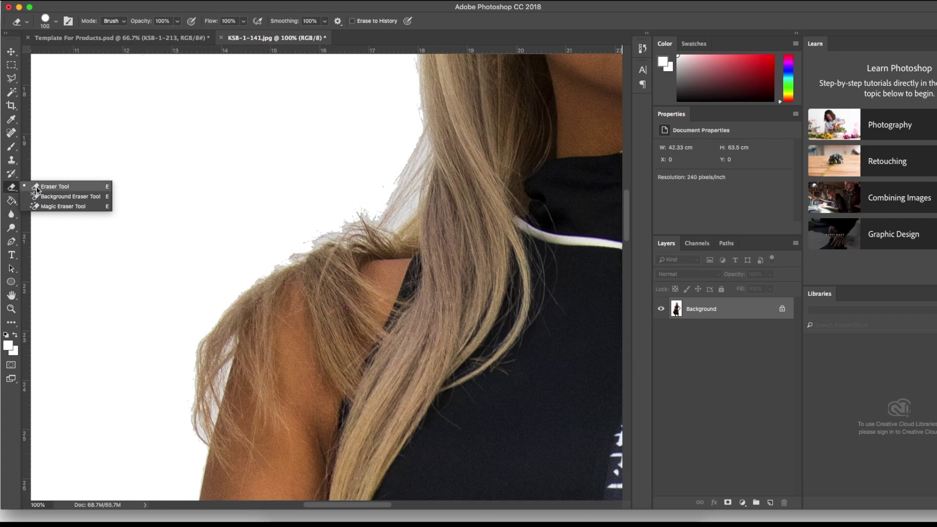
{"action": "left_click", "coordinate": [35, 187]}
{"action": "mouse_move", "coordinate": [177, 21]}
{"action": "left_mouse_down"}
{"action": "mouse_move", "coordinate": [172, 37]}
{"action": "mouse_move", "coordinate": [145, 39]}
{"action": "left_mouse_up"}
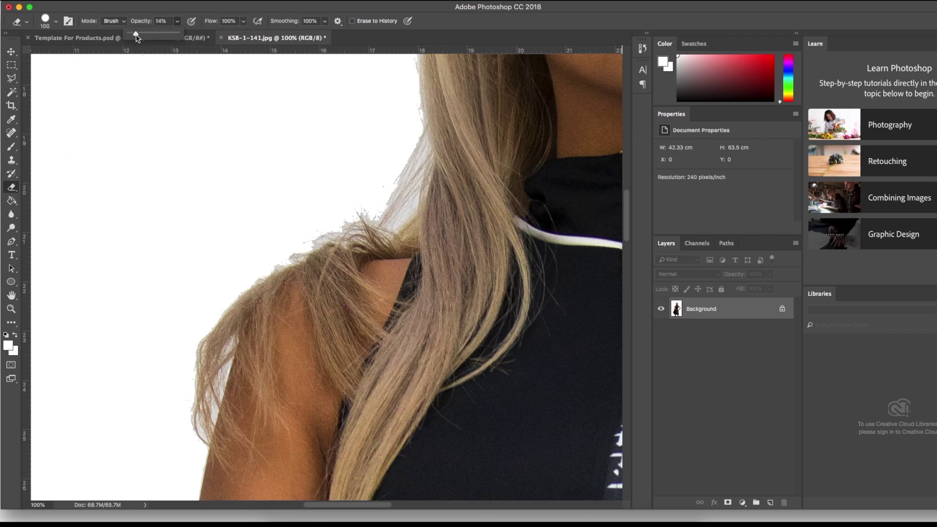
{"action": "left_click", "coordinate": [315, 218]}
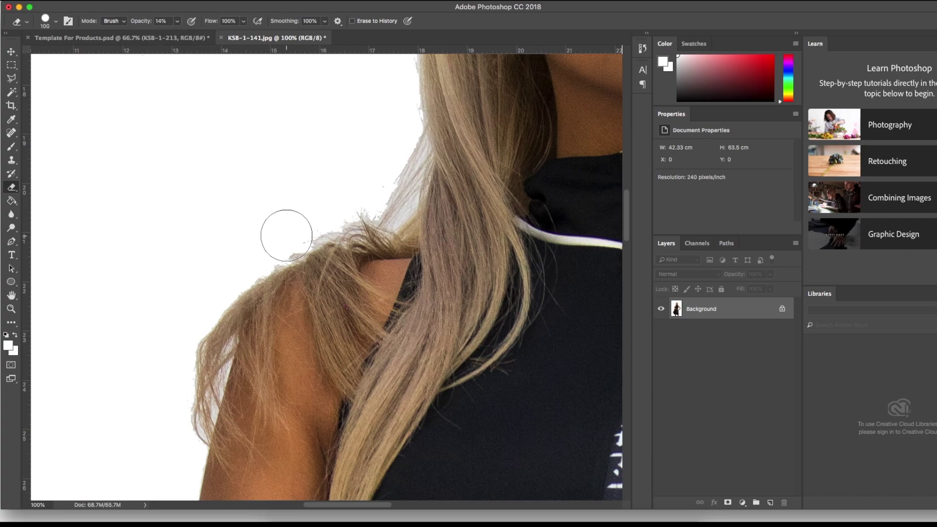
- Raise the Eraser opacity to 42% and clean the grey fringe around the shoulder hair and the hair beside the neck
{"action": "left_click_drag", "start_coordinate": [177, 21], "coordinate": [191, 38]}
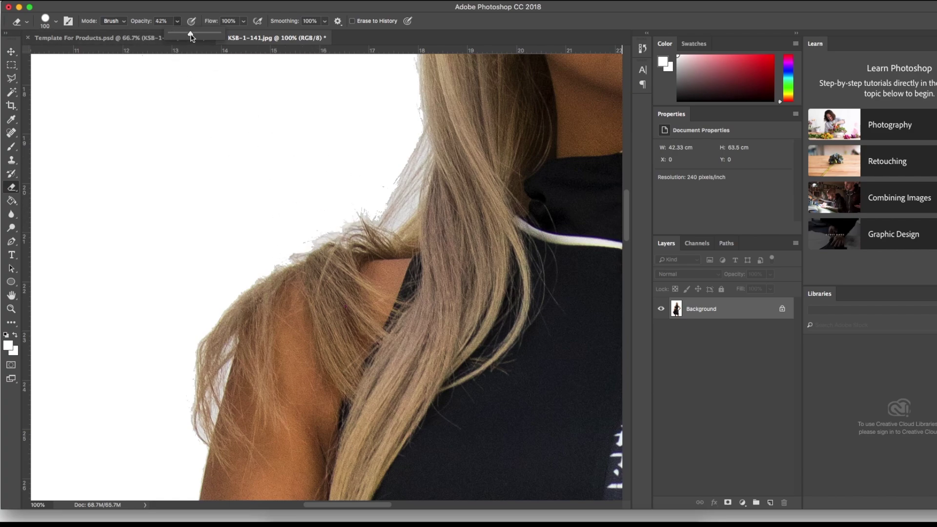
{"action": "left_click", "coordinate": [347, 204]}
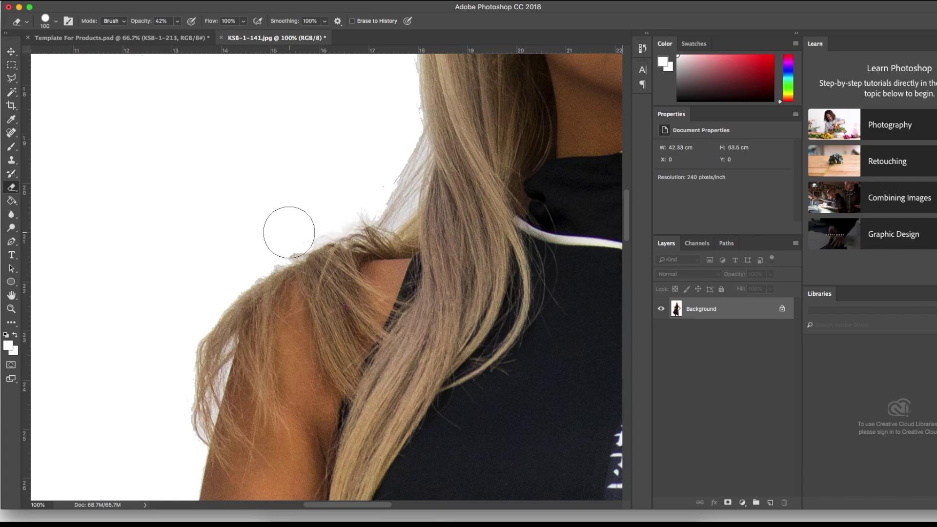
{"action": "mouse_move", "coordinate": [289, 233]}
{"action": "left_mouse_down"}
{"action": "mouse_move", "coordinate": [215, 287]}
{"action": "mouse_move", "coordinate": [186, 329]}
{"action": "mouse_move", "coordinate": [174, 383]}
{"action": "mouse_move", "coordinate": [184, 380]}
{"action": "left_mouse_up"}
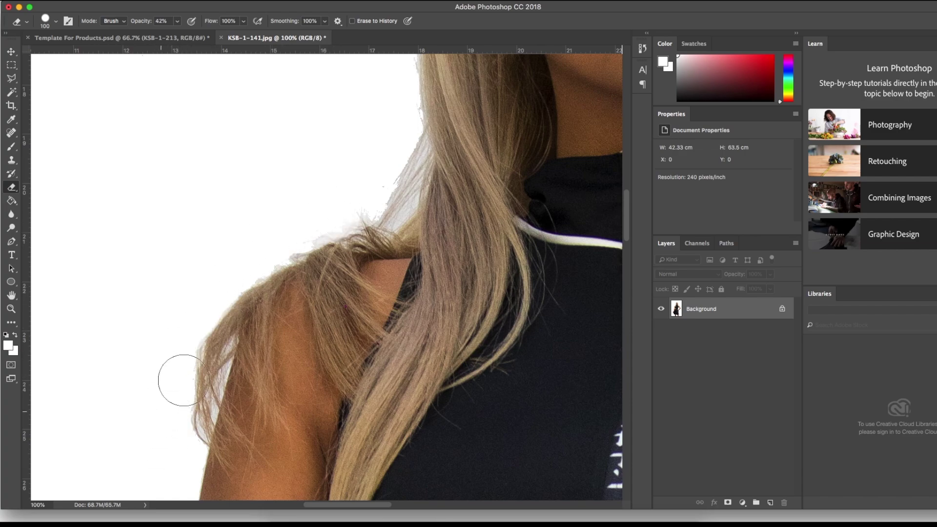
{"action": "mouse_move", "coordinate": [355, 205]}
{"action": "left_mouse_down"}
{"action": "mouse_move", "coordinate": [381, 175]}
{"action": "mouse_move", "coordinate": [399, 133]}
{"action": "left_mouse_up"}
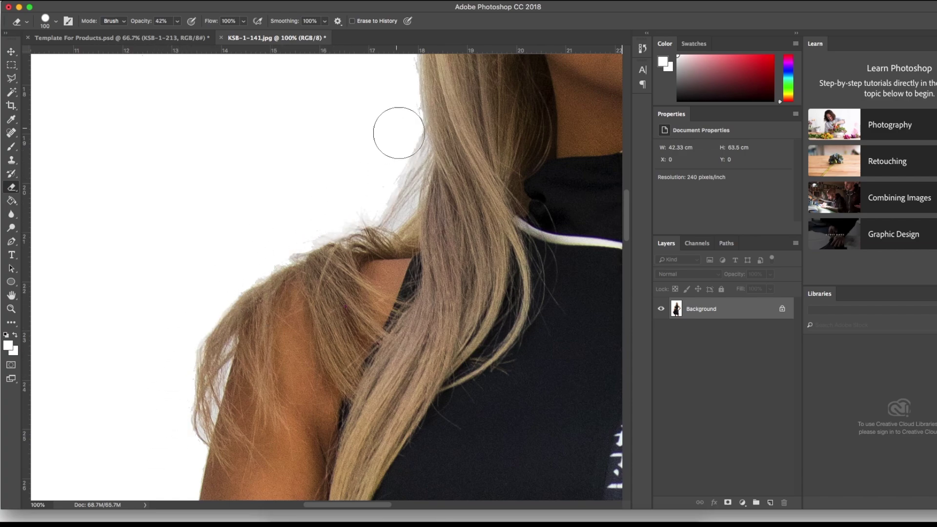
- Erase the remaining grey fringe above the hair at the crown of the head with the Eraser at 42% opacity
{"action": "scroll", "coordinate": [399, 161], "scroll_direction": "up", "scroll_amount": 2}
{"action": "scroll", "coordinate": [391, 142], "scroll_direction": "up", "scroll_amount": 3}
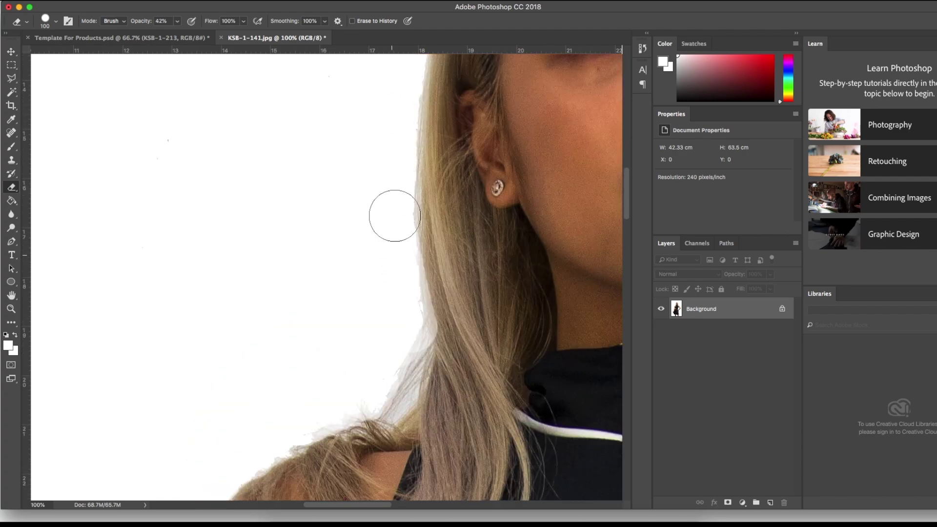
{"action": "scroll", "coordinate": [389, 171], "scroll_direction": "up", "scroll_amount": 2}
{"action": "scroll", "coordinate": [398, 161], "scroll_direction": "up", "scroll_amount": 3}
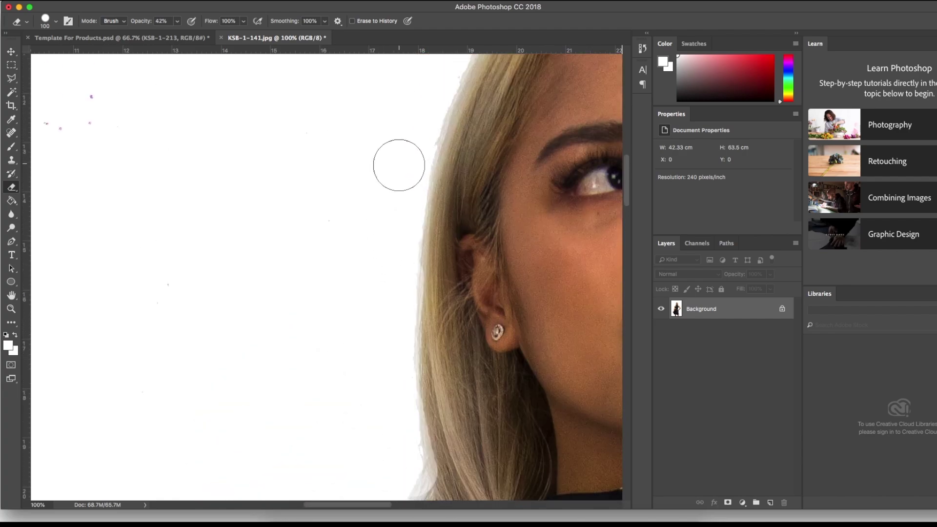
{"action": "scroll", "coordinate": [399, 165], "scroll_direction": "up", "scroll_amount": 3}
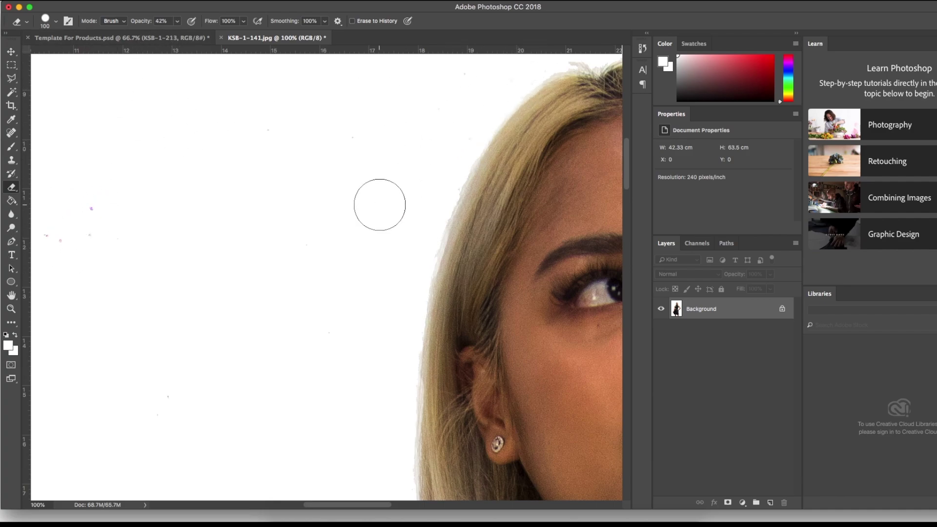
{"action": "left_click_drag", "start_coordinate": [389, 505], "coordinate": [428, 506]}
{"action": "scroll", "coordinate": [398, 449], "scroll_direction": "up", "scroll_amount": 5}
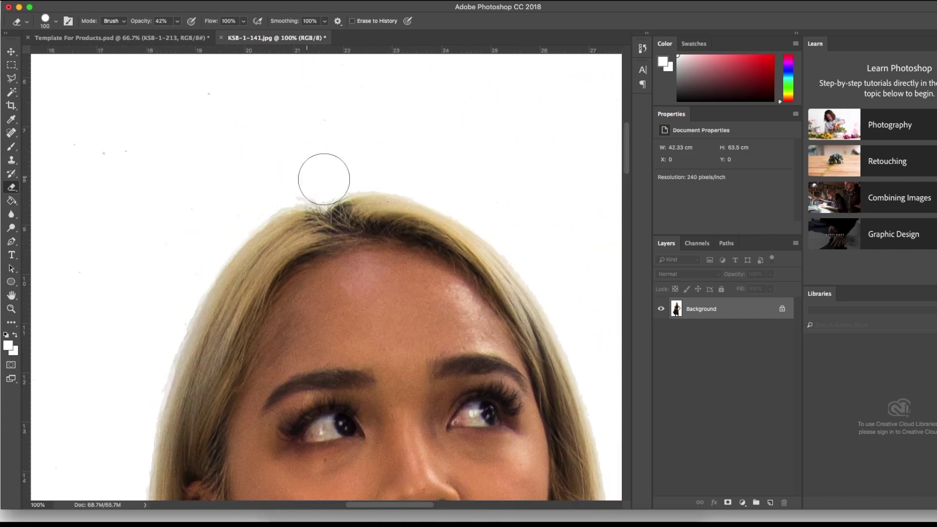
{"action": "left_click", "coordinate": [334, 183]}
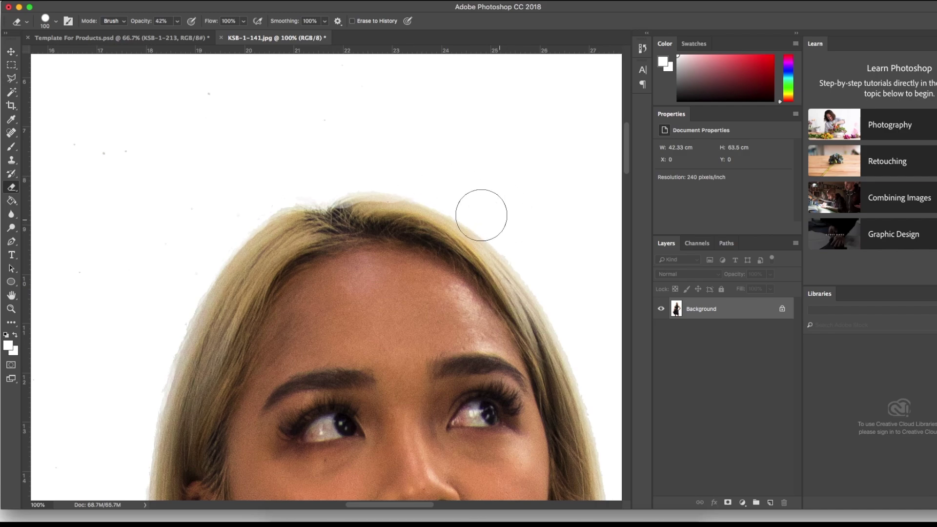
- Fade the fringe along the hair edge from the crown down past the cheek on the model's earring-free side, and fit the whole photo in view
{"action": "mouse_move", "coordinate": [481, 214]}
{"action": "left_mouse_down"}
{"action": "mouse_move", "coordinate": [549, 277]}
{"action": "mouse_move", "coordinate": [543, 291]}
{"action": "mouse_move", "coordinate": [591, 373]}
{"action": "left_mouse_up"}
{"action": "scroll", "coordinate": [555, 203], "scroll_direction": "down", "scroll_amount": 5}
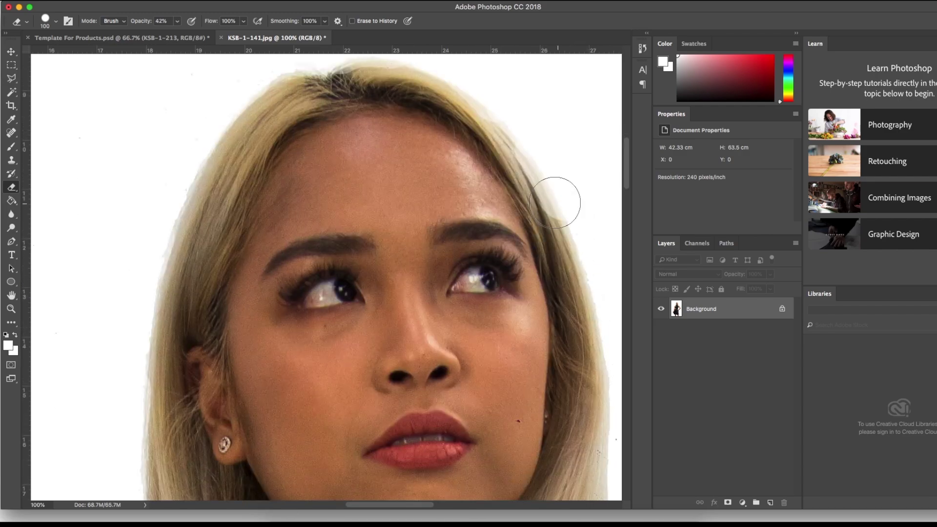
{"action": "mouse_move", "coordinate": [555, 203]}
{"action": "left_mouse_down"}
{"action": "mouse_move", "coordinate": [576, 209]}
{"action": "mouse_move", "coordinate": [602, 337]}
{"action": "left_mouse_up"}
{"action": "scroll", "coordinate": [602, 314], "scroll_direction": "down", "scroll_amount": 4}
{"action": "left_click_drag", "start_coordinate": [607, 220], "coordinate": [618, 315]}
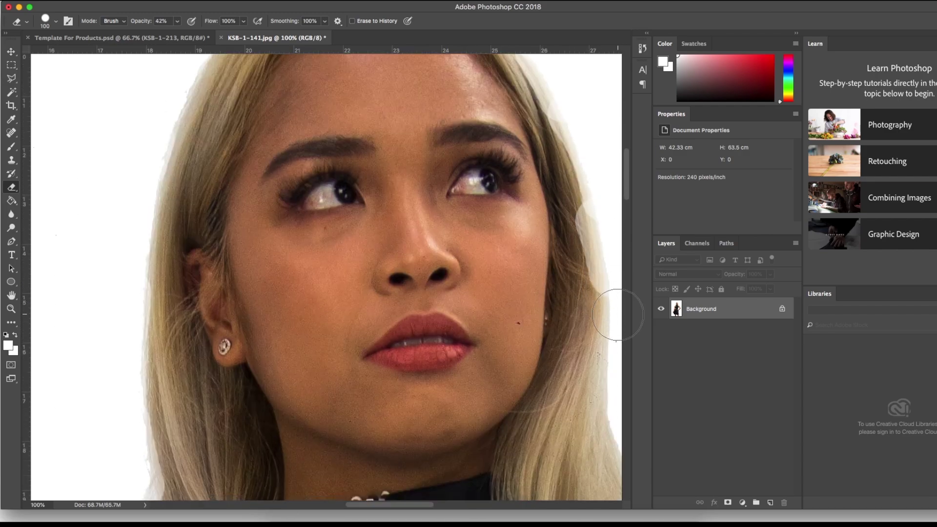
{"action": "scroll", "coordinate": [617, 315], "scroll_direction": "down", "scroll_amount": 3}
{"action": "left_click", "coordinate": [11, 308]}
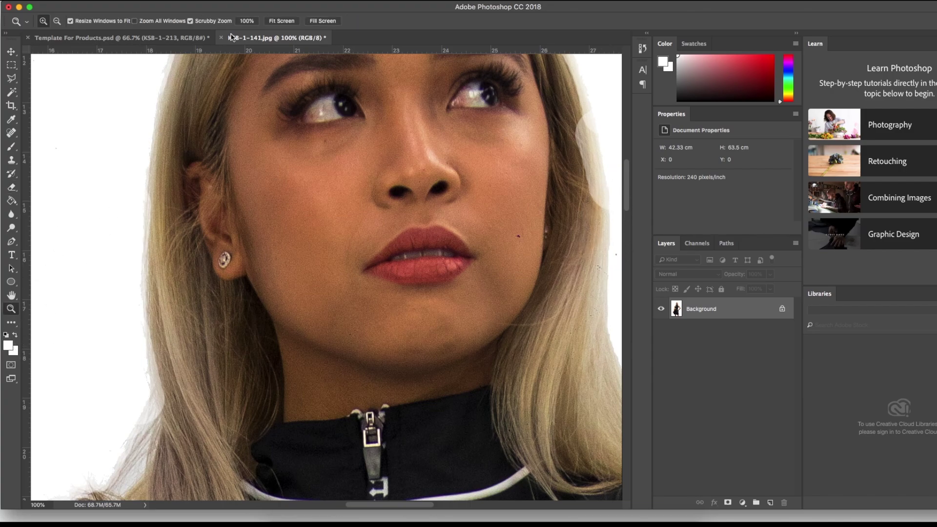
{"action": "left_click", "coordinate": [282, 20]}
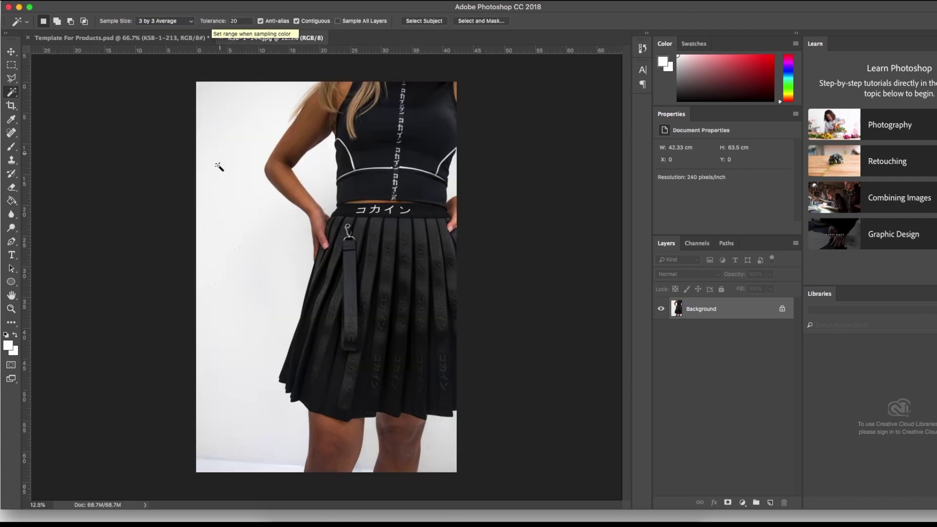
- Select the wall, floor strip and gaps around the legs in KSB-1-144.jpg with the Magic Wand at tolerance 20
{"action": "left_click", "coordinate": [219, 169]}
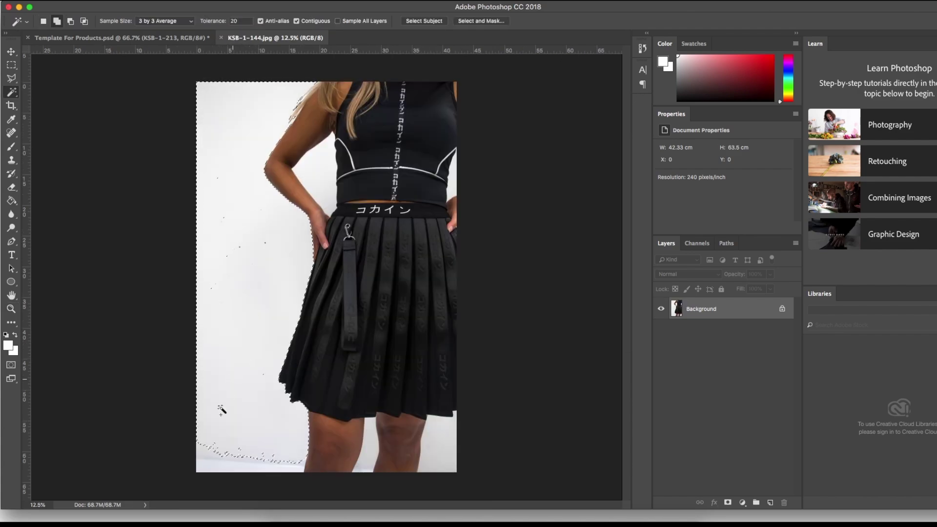
{"action": "left_click", "coordinate": [224, 450]}
{"action": "left_click", "coordinate": [292, 466], "text": "shift"}
{"action": "left_click", "coordinate": [381, 461], "text": "shift"}
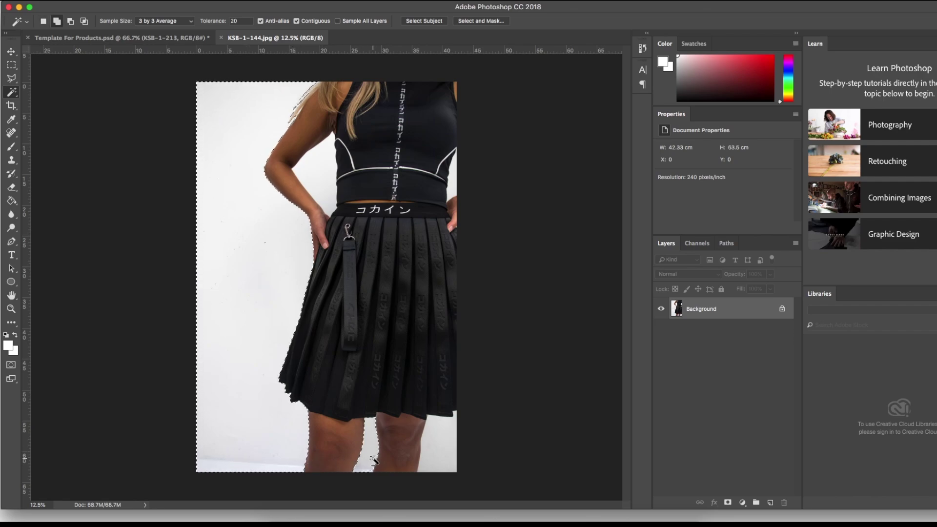
{"action": "left_click", "coordinate": [430, 450], "text": "shift"}
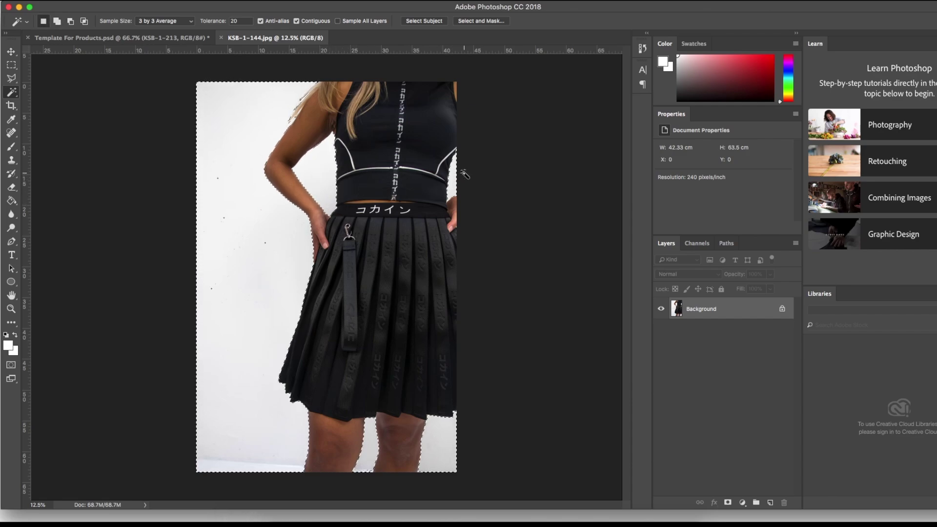
- Fill the selected background with white and clear the selection
{"action": "key", "text": "shift+BackSpace"}
{"action": "key", "text": "Return"}
{"action": "key", "text": "ctrl+d"}
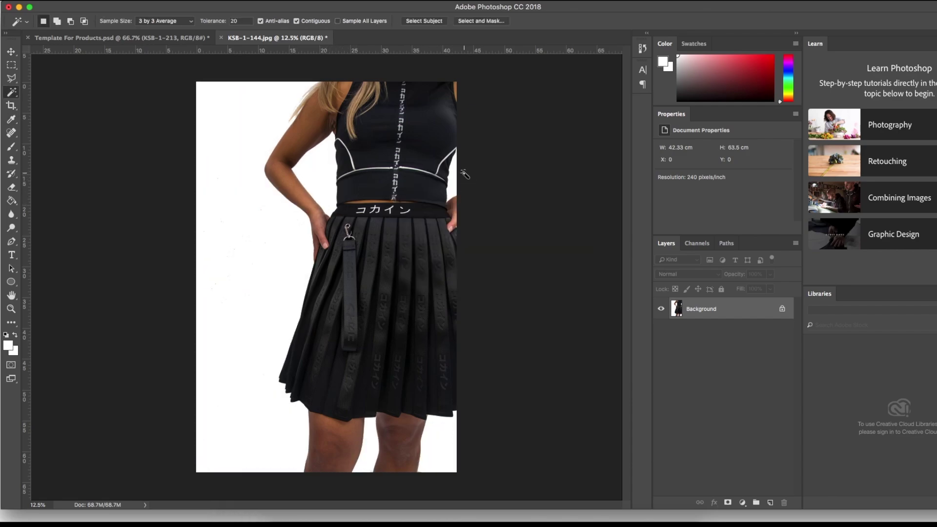
- Erase the leftover wall specks beside the model using the Eraser at 100% opacity and brush size 250
{"action": "key", "text": "e"}
{"action": "left_click", "coordinate": [177, 21]}
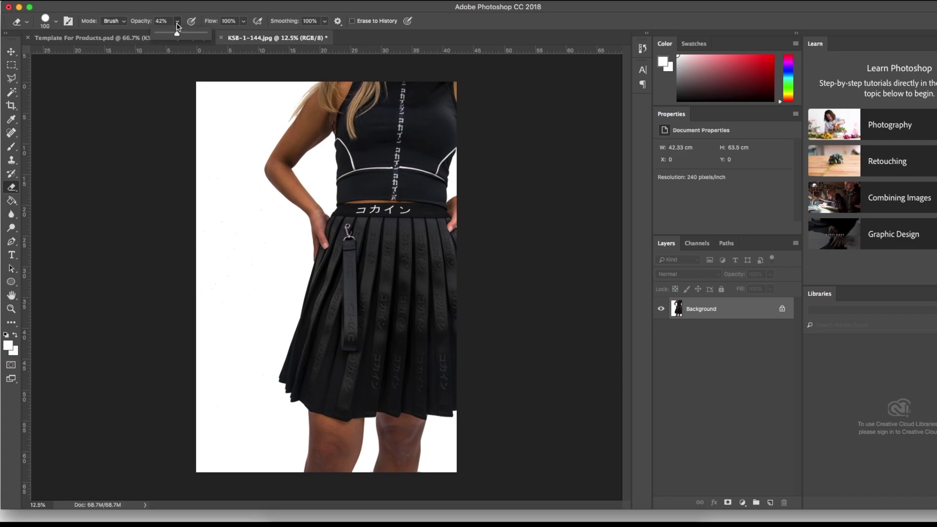
{"action": "left_click_drag", "start_coordinate": [180, 34], "coordinate": [205, 33]}
{"action": "key", "text": "w"}
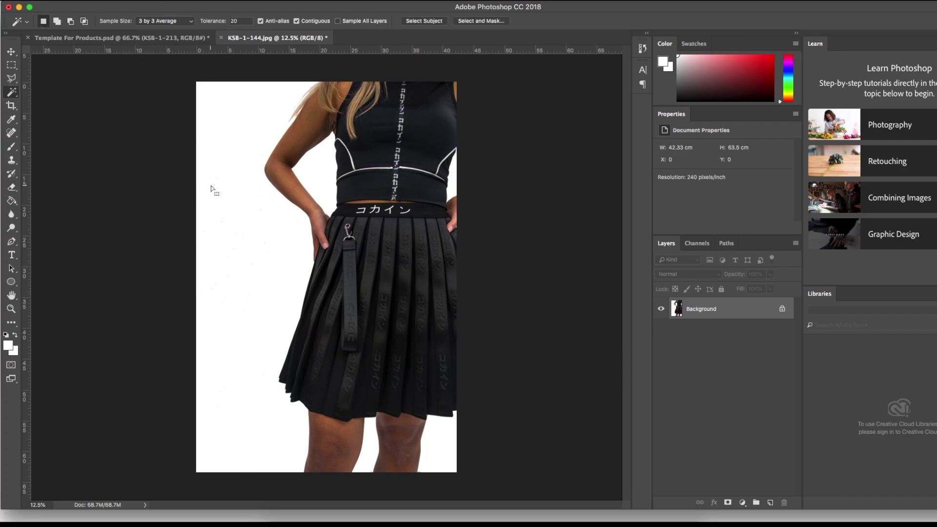
{"action": "key", "text": "e"}
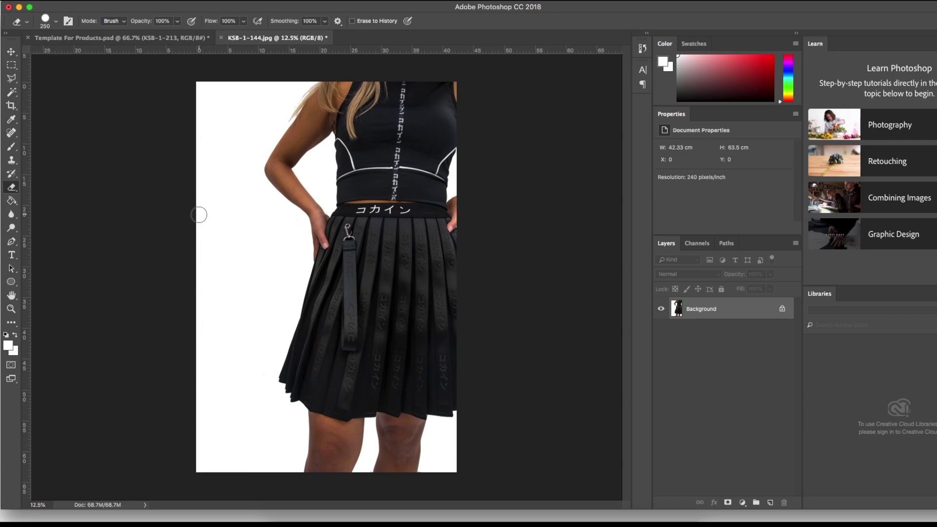
- Unlock the Background layer of KSB-1-144.jpg to make it a regular layer
{"action": "left_click", "coordinate": [782, 311]}
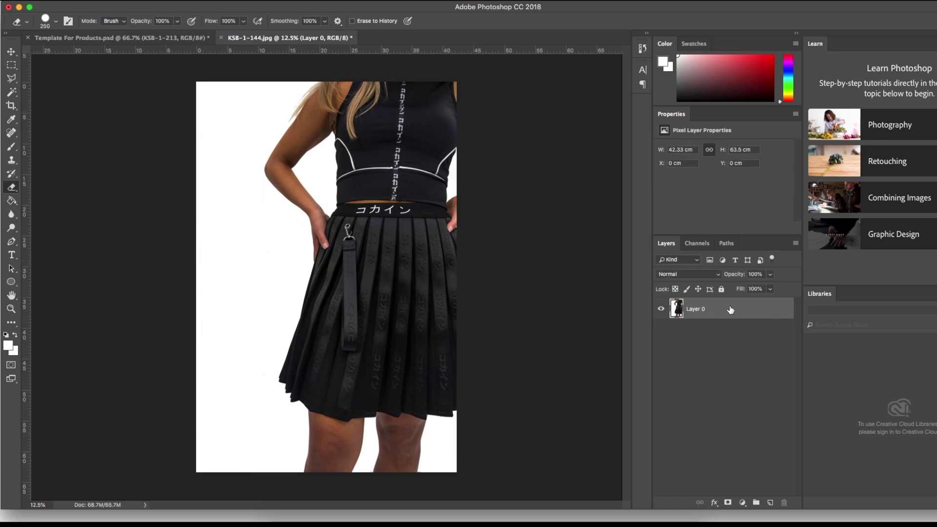
{"action": "right_click", "coordinate": [730, 307]}
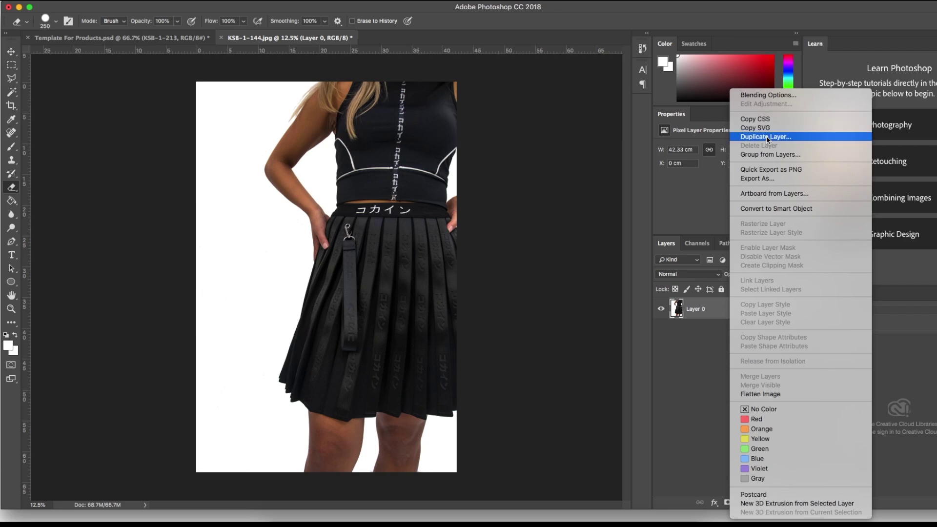
- Switch to Template For Products.psd and delete the KSB-1-213 layer
{"action": "left_click", "coordinate": [84, 41]}
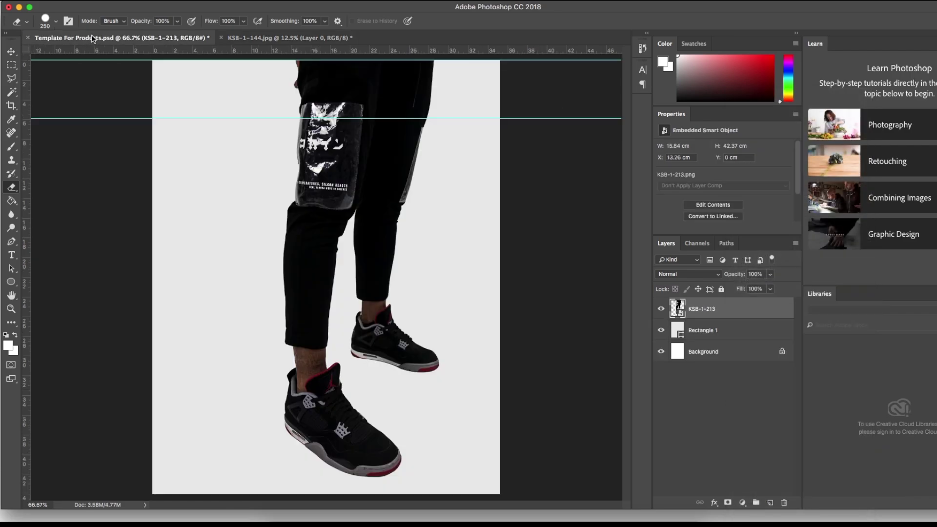
{"action": "left_click", "coordinate": [661, 309]}
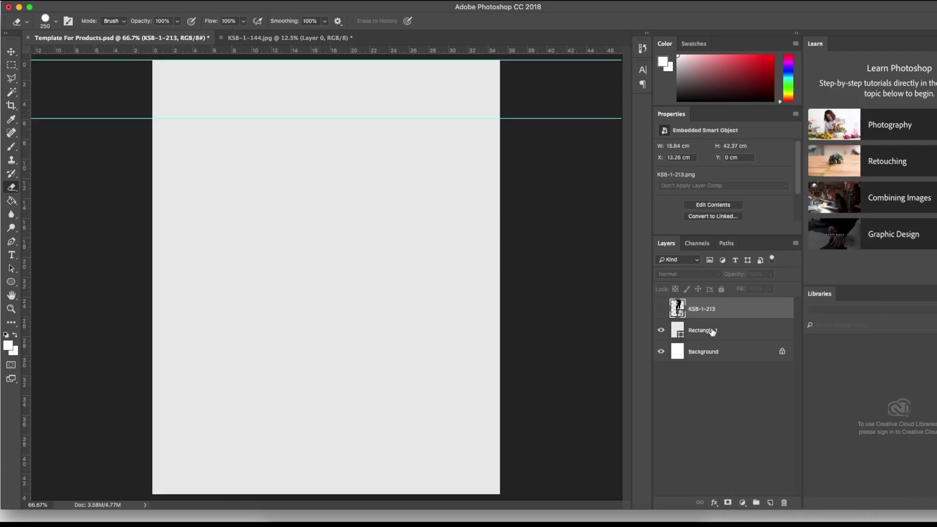
{"action": "key", "text": "BackSpace"}
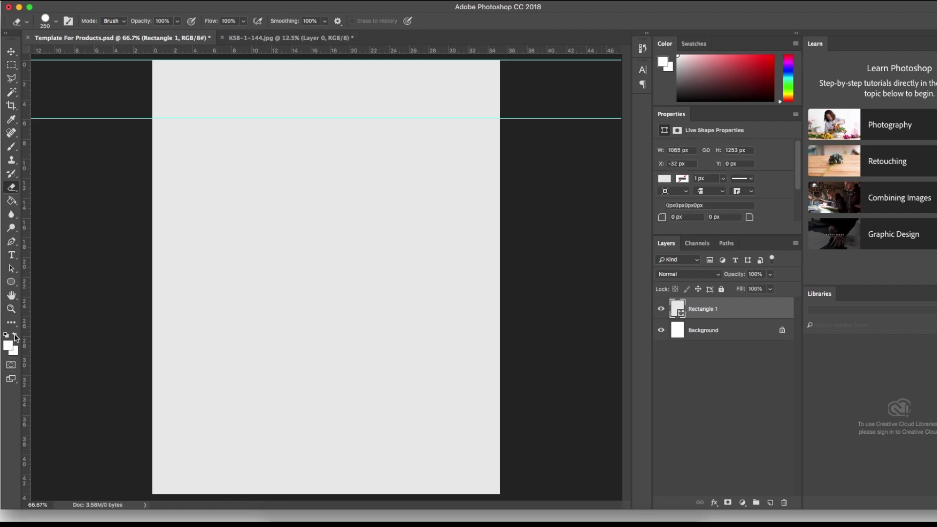
- Try a white fill on the page-sized Rectangle 1 shape and undo the change
{"action": "left_click", "coordinate": [11, 284]}
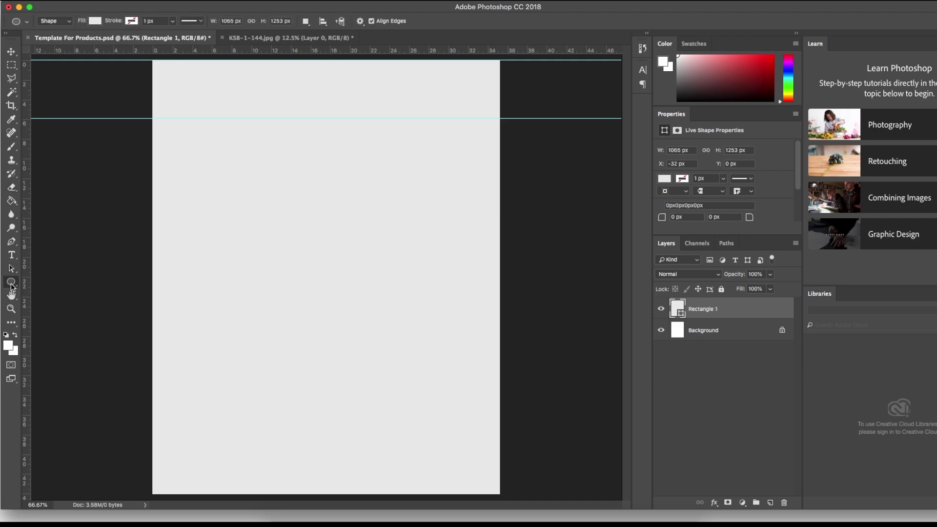
{"action": "left_click_drag", "start_coordinate": [11, 284], "coordinate": [39, 278]}
{"action": "left_click", "coordinate": [95, 21]}
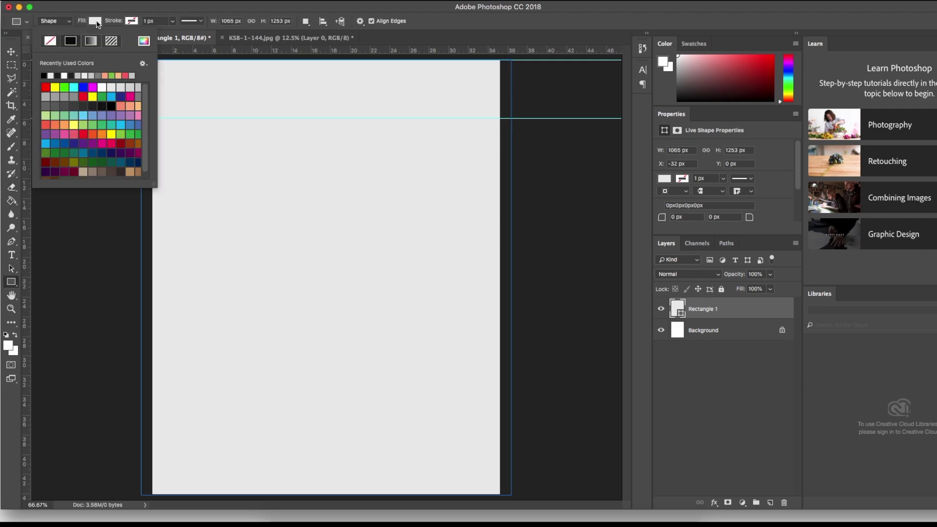
{"action": "left_click", "coordinate": [65, 74]}
{"action": "left_click", "coordinate": [244, 143]}
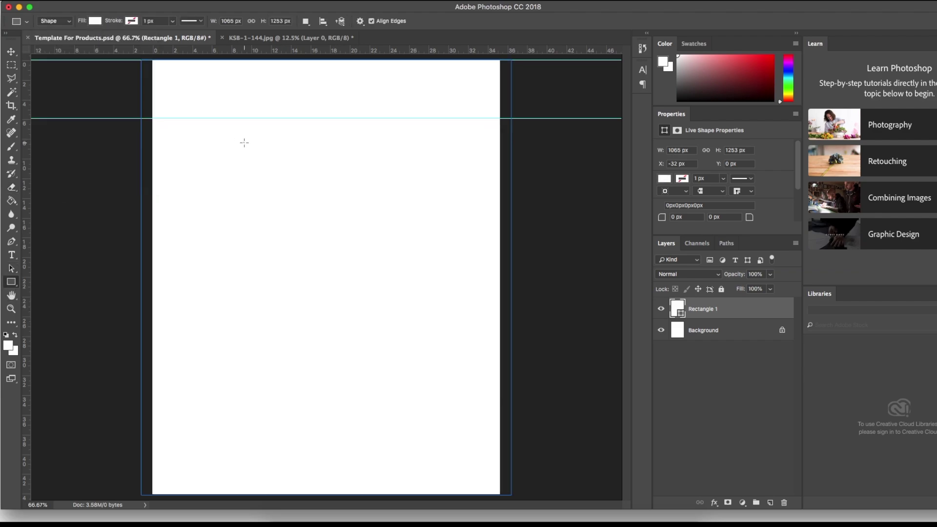
{"action": "left_click", "coordinate": [245, 142]}
{"action": "key", "text": "Escape"}
{"action": "key", "text": "super+z"}
- Draw a rectangle about 460 × 337 px near the middle of the grey page and fill it with white
{"action": "left_click_drag", "start_coordinate": [225, 195], "coordinate": [385, 312]}
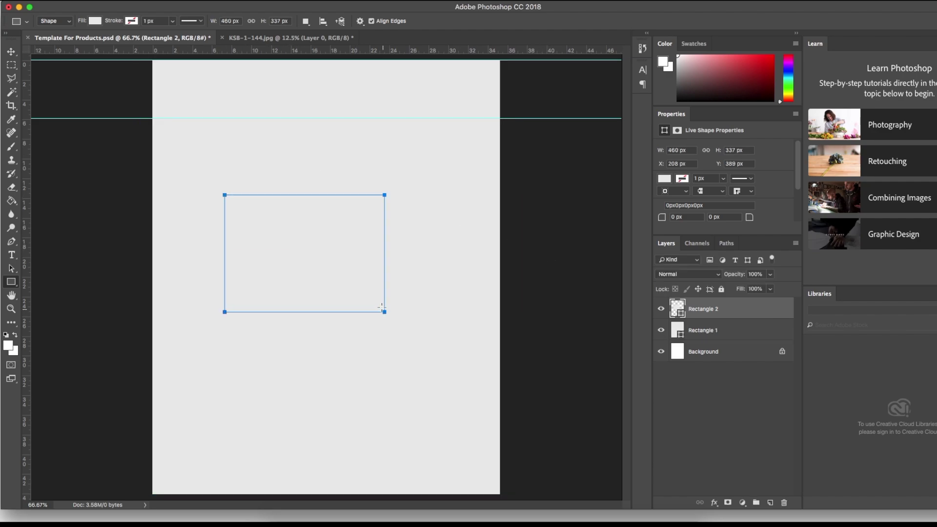
{"action": "left_click", "coordinate": [15, 335]}
{"action": "left_click", "coordinate": [15, 335]}
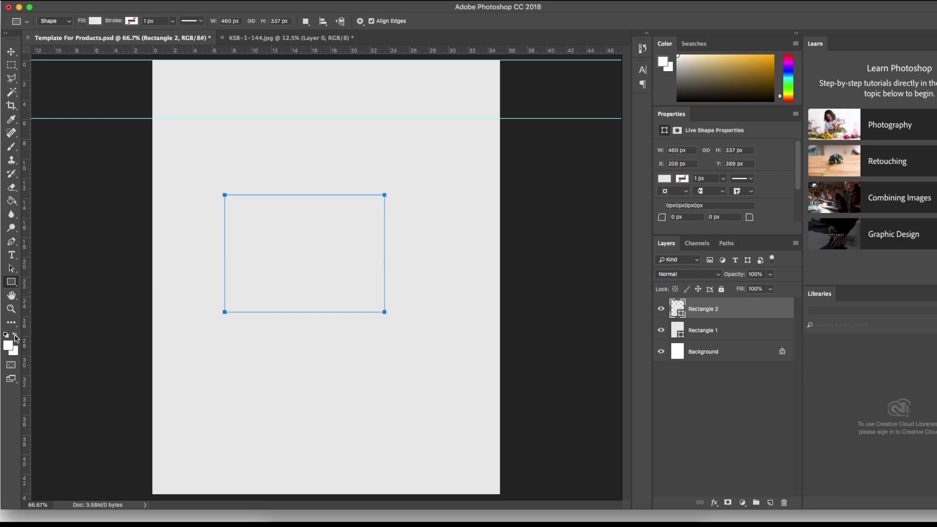
{"action": "left_click", "coordinate": [95, 21]}
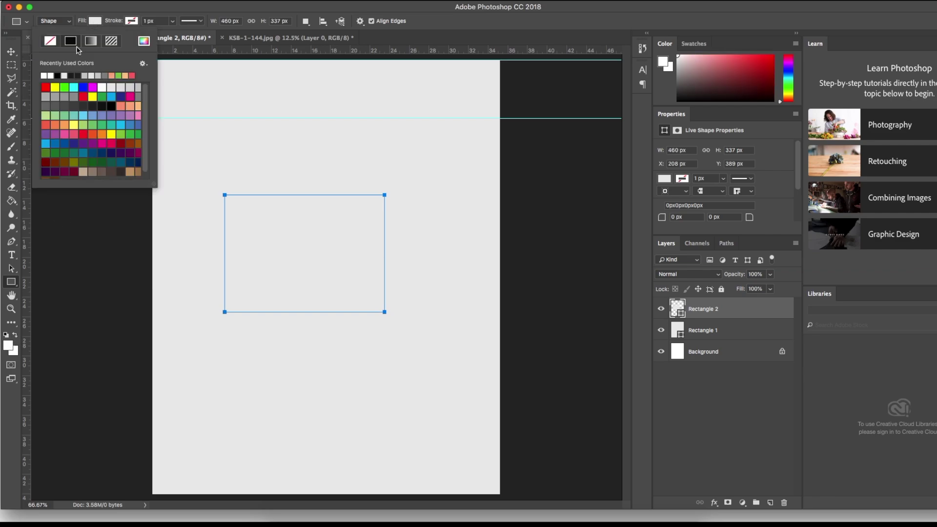
{"action": "left_click", "coordinate": [44, 75]}
{"action": "left_click", "coordinate": [747, 332]}
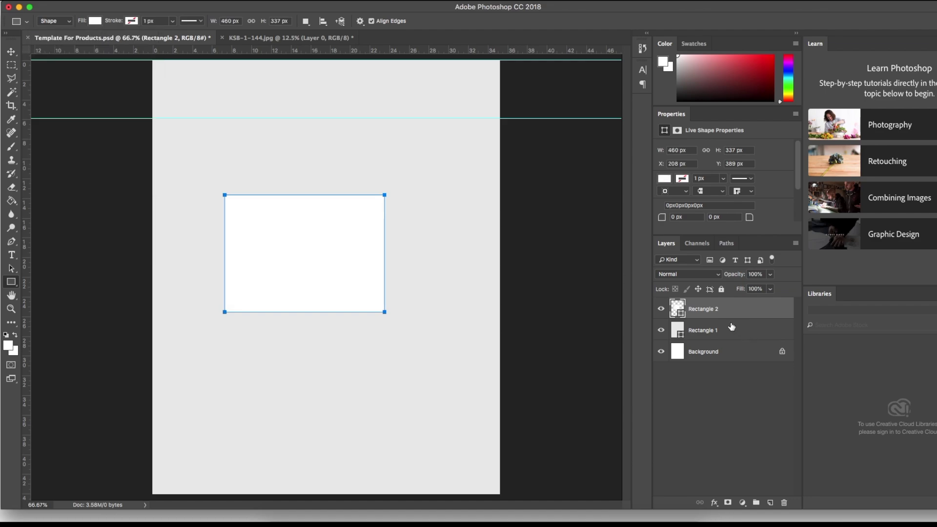
{"action": "key", "text": "Return"}
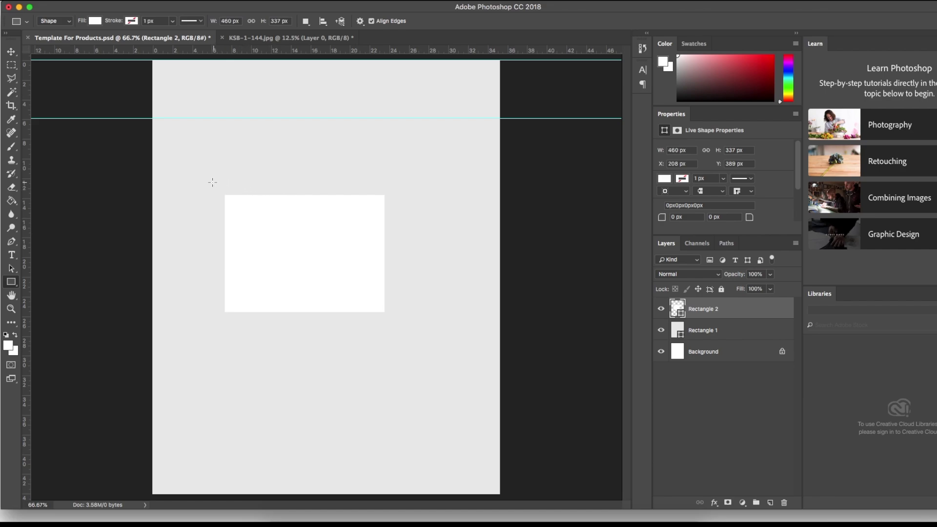
{"action": "left_click_drag", "start_coordinate": [211, 187], "coordinate": [246, 230]}
{"action": "key", "text": "super+z"}
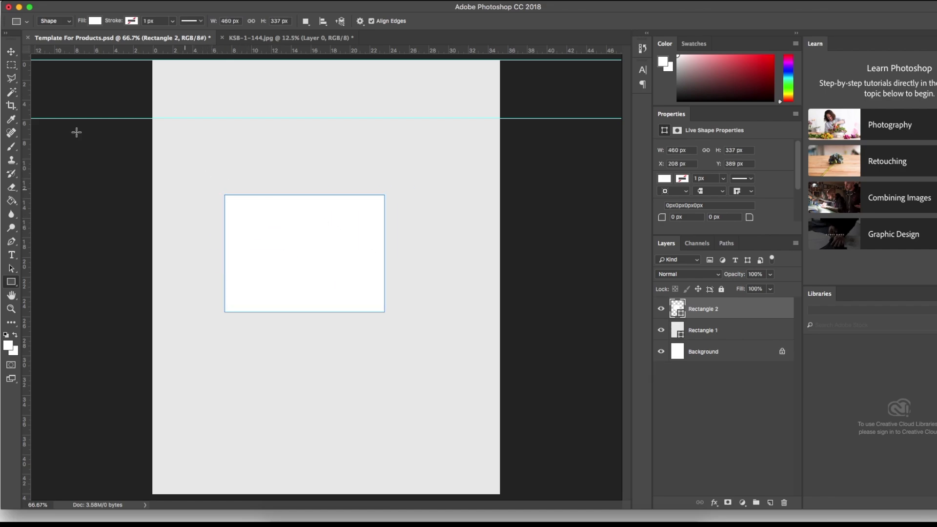
{"action": "left_click", "coordinate": [10, 65]}
{"action": "left_click_drag", "start_coordinate": [211, 165], "coordinate": [421, 325]}
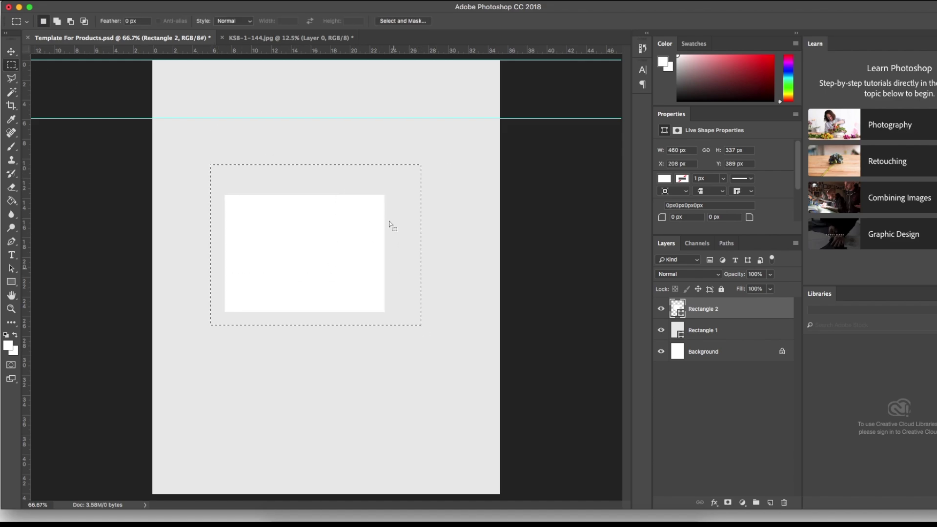
{"action": "left_click_drag", "start_coordinate": [387, 195], "coordinate": [245, 292]}
- Duplicate Layer 0 of KSB-1-144.jpg into Template For Products.psd and switch to the template document
{"action": "left_click", "coordinate": [259, 39]}
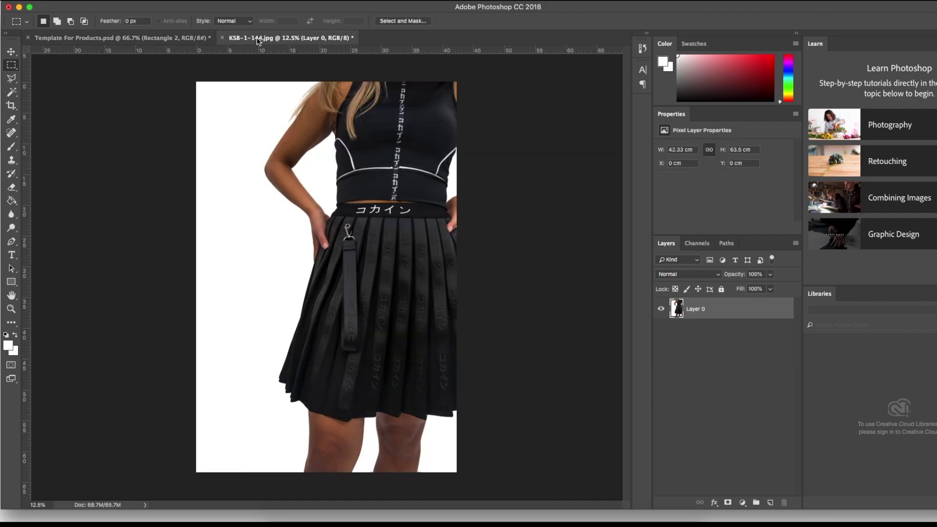
{"action": "right_click", "coordinate": [740, 309]}
{"action": "left_click", "coordinate": [781, 136]}
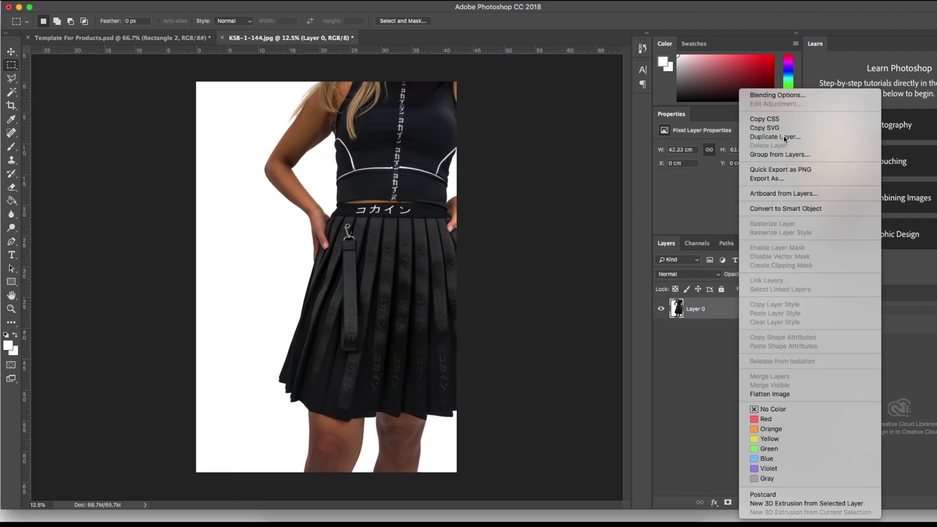
{"action": "left_click", "coordinate": [494, 245]}
{"action": "left_click", "coordinate": [439, 234]}
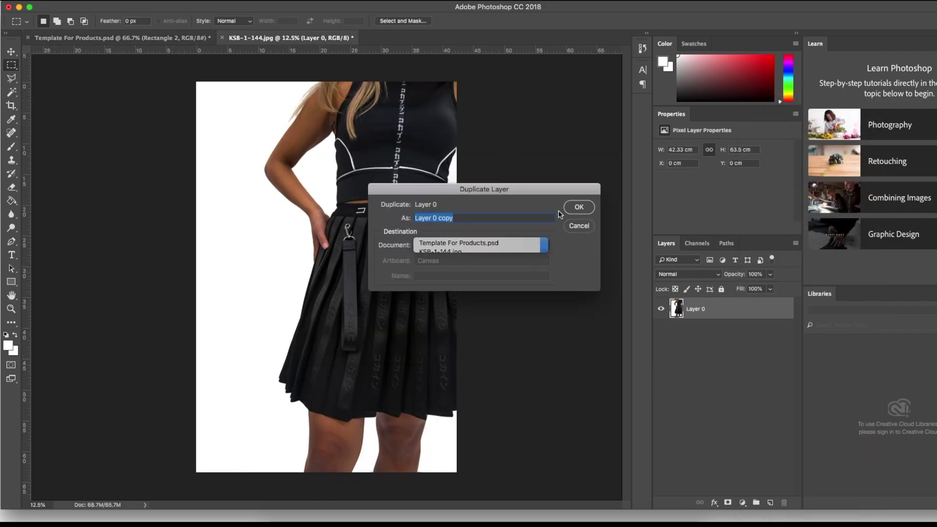
{"action": "left_click", "coordinate": [579, 207]}
{"action": "left_click", "coordinate": [117, 36]}
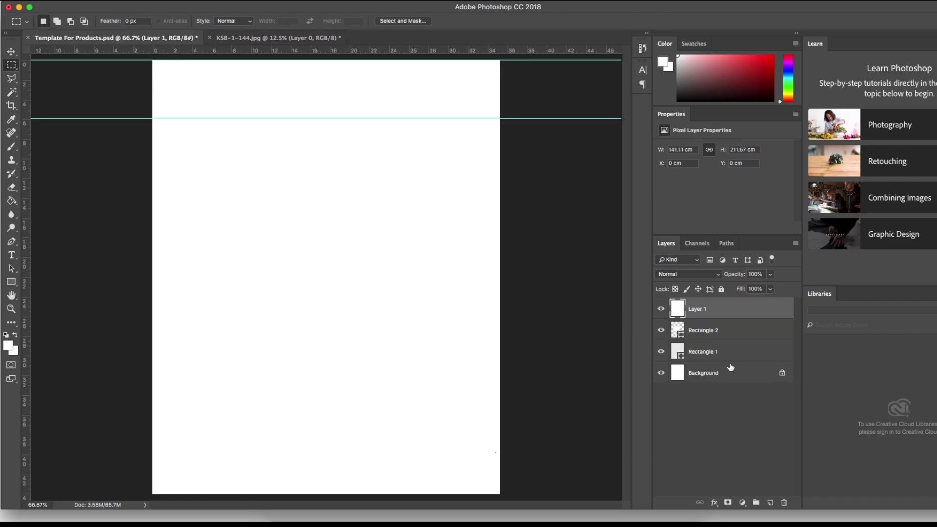
- Scale Layer 1 down to about 34 × 51 cm and place it over the page, about 1.5 cm from its left edge
{"action": "left_click", "coordinate": [11, 307]}
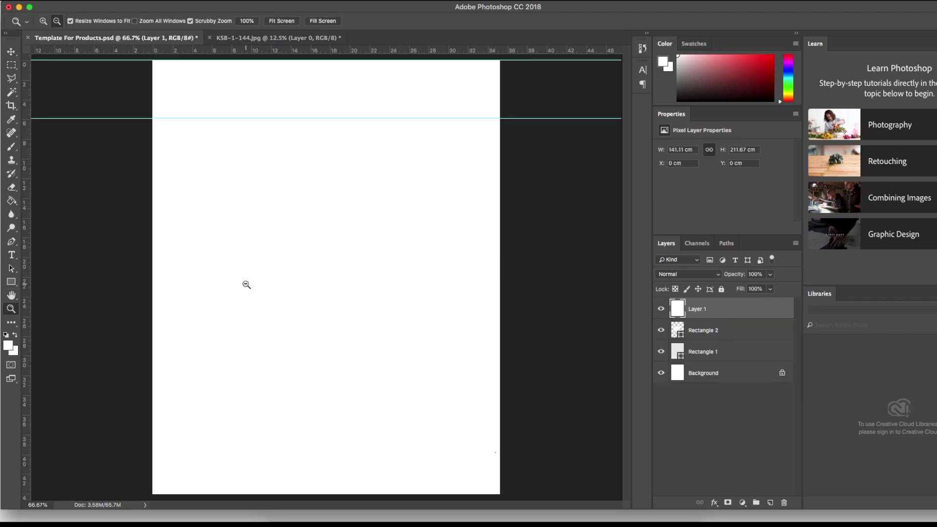
{"action": "left_click", "coordinate": [247, 282], "text": "alt"}
{"action": "left_click", "coordinate": [274, 282], "text": "alt"}
{"action": "left_click", "coordinate": [276, 282], "text": "alt"}
{"action": "key", "text": "super+t"}
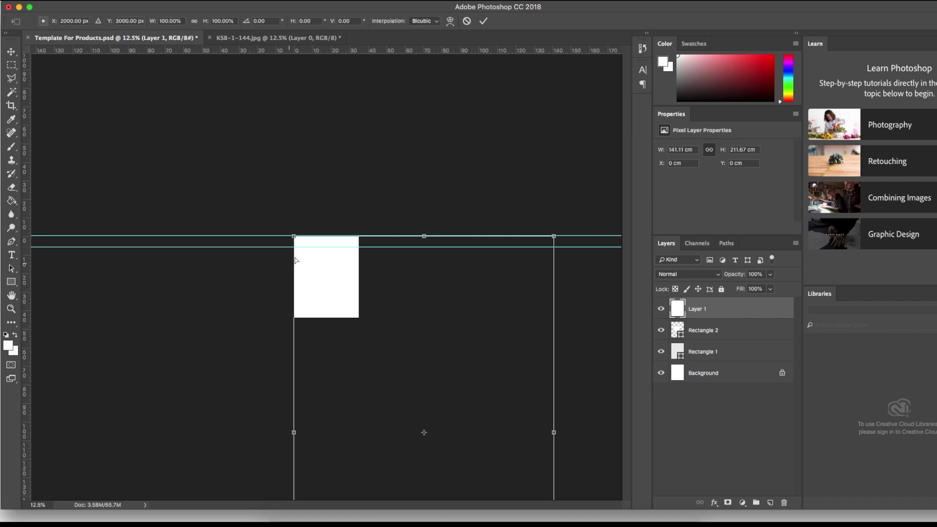
{"action": "left_click_drag", "start_coordinate": [342, 286], "coordinate": [218, 197]}
{"action": "left_click_drag", "start_coordinate": [170, 148], "coordinate": [317, 262]}
{"action": "key", "text": "Return"}
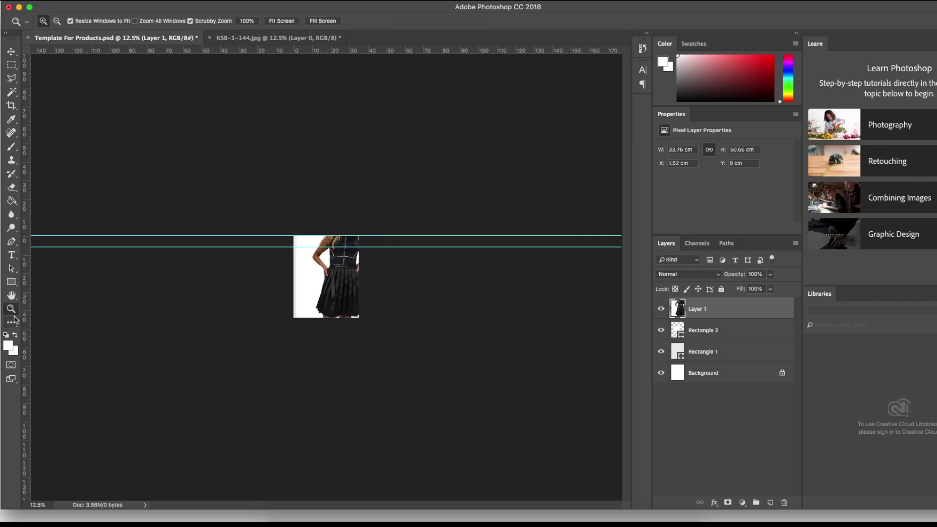
- Remove Layer 1's white background beside the model and in the arm gap with the Magic Wand, and hide the Rectangle 2 layer
{"action": "left_click", "coordinate": [324, 276]}
{"action": "left_click", "coordinate": [324, 277]}
{"action": "left_click", "coordinate": [324, 276]}
{"action": "key", "text": "w"}
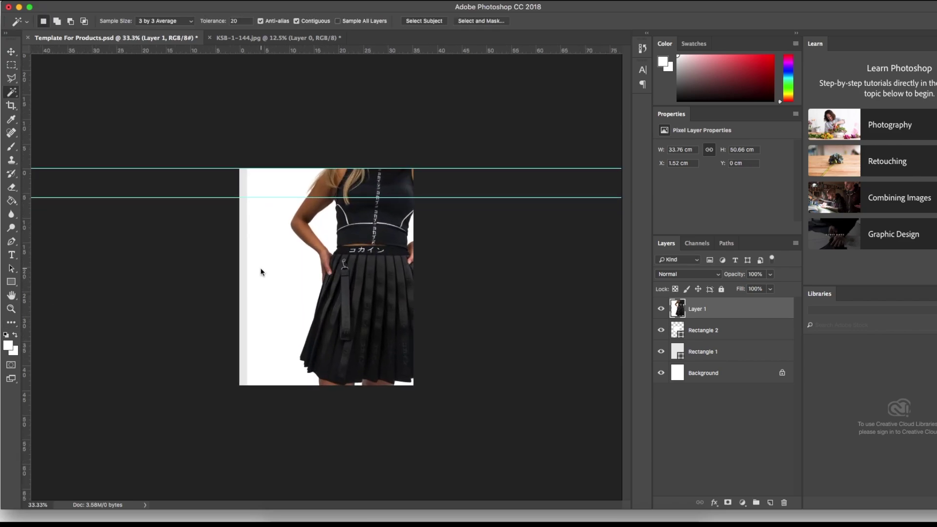
{"action": "left_click", "coordinate": [261, 268]}
{"action": "left_click", "coordinate": [331, 230], "text": "shift"}
{"action": "key", "text": "Delete"}
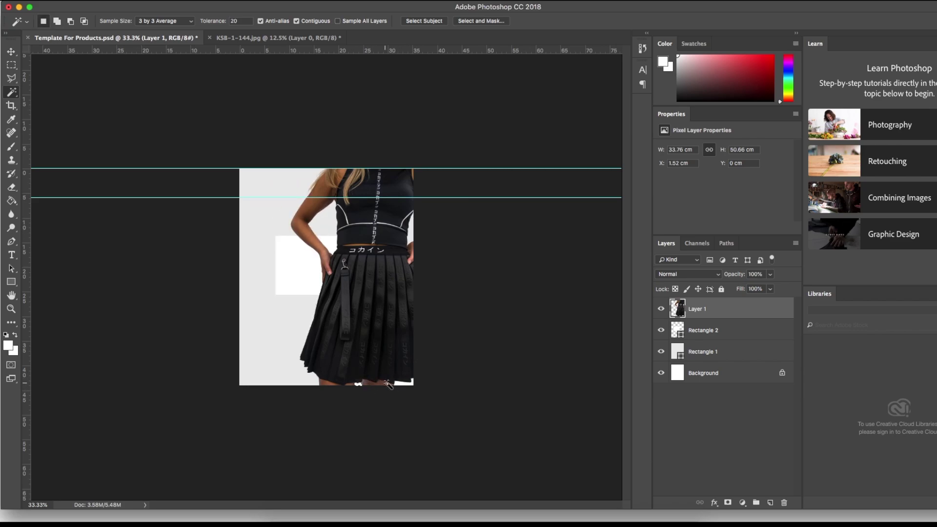
{"action": "left_click", "coordinate": [661, 330]}
{"action": "key", "text": "super+t"}
{"action": "mouse_move", "coordinate": [387, 224]}
{"action": "left_mouse_down"}
{"action": "mouse_move", "coordinate": [369, 223]}
{"action": "mouse_move", "coordinate": [383, 223]}
{"action": "left_mouse_up"}
{"action": "key", "text": "Escape"}
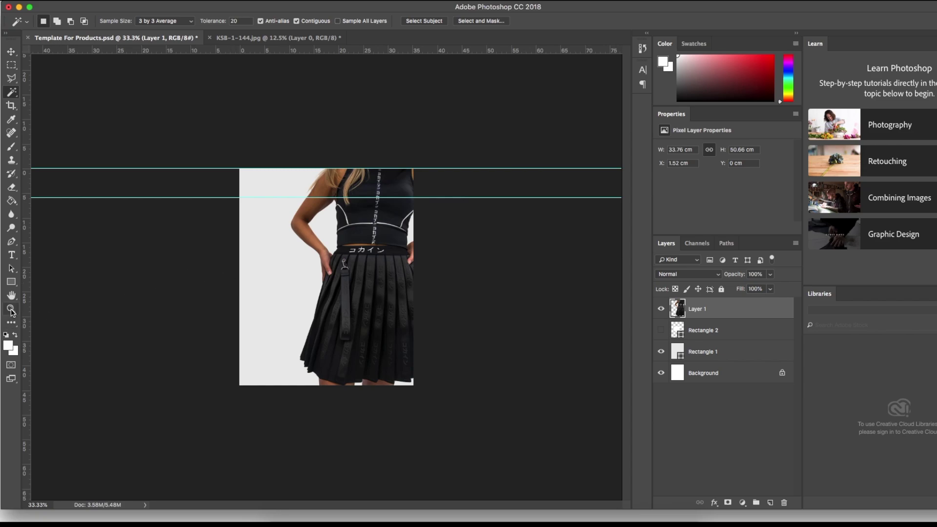
- Outline the page with a rectangular marquee, clear that selection, and draw a new one from the page's top-left corner past its bottom-right corner
{"action": "left_click", "coordinate": [11, 309]}
{"action": "left_click", "coordinate": [277, 252]}
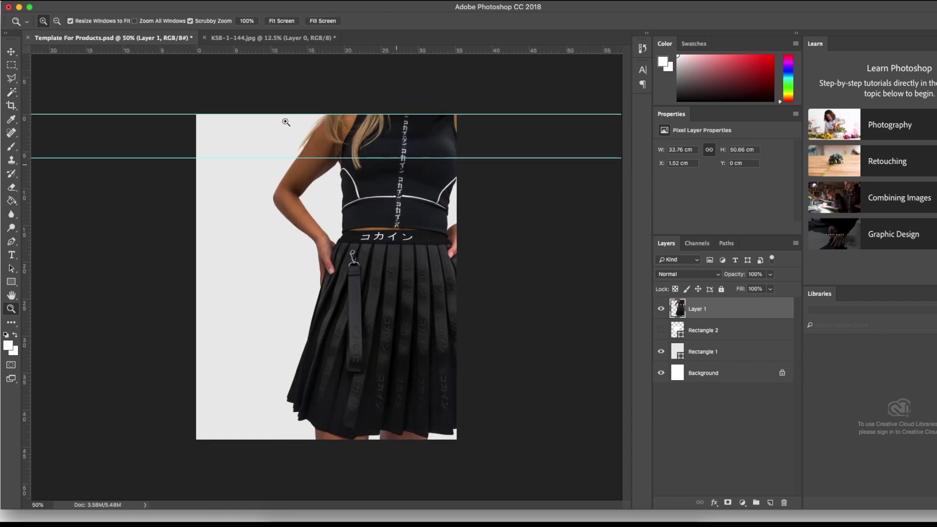
{"action": "left_click", "coordinate": [11, 65]}
{"action": "left_click_drag", "start_coordinate": [158, 90], "coordinate": [497, 489]}
{"action": "left_click", "coordinate": [274, 286]}
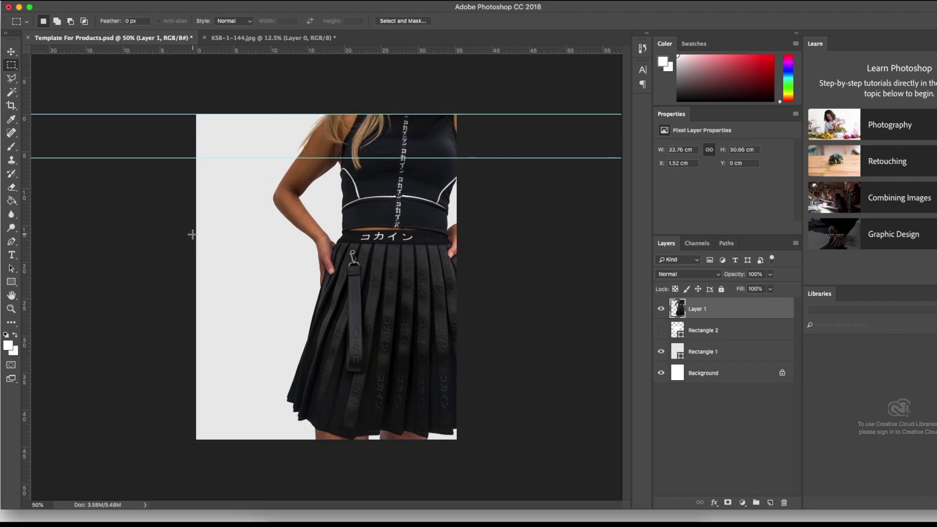
{"action": "left_click_drag", "start_coordinate": [197, 115], "coordinate": [571, 509]}
- Switch to Chrome, open the full product collection on kokaine.com.au and examine the background and framing of the product images
{"action": "left_click", "coordinate": [332, 519]}
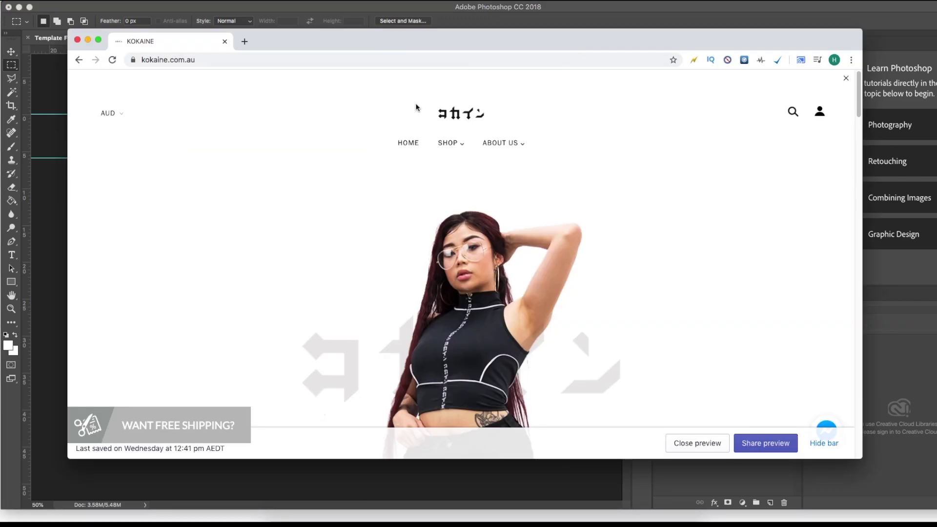
{"action": "mouse_move", "coordinate": [450, 144]}
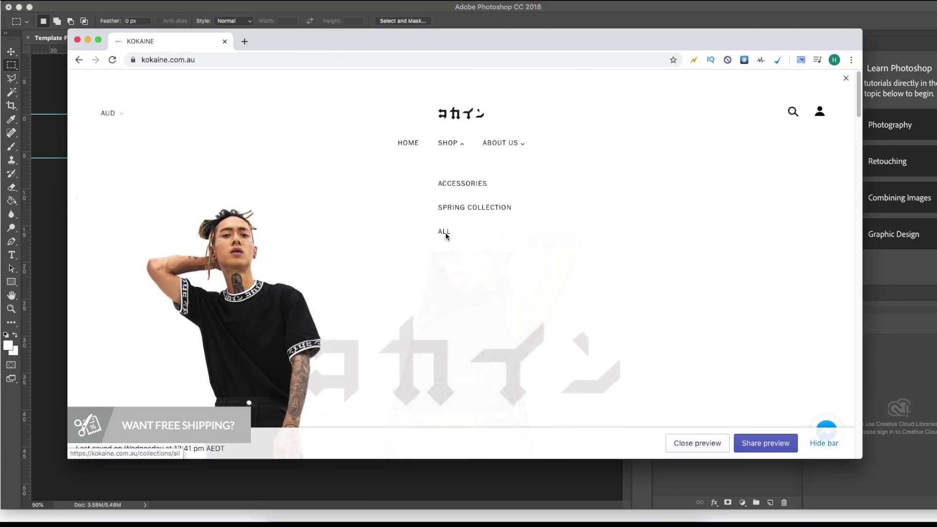
{"action": "left_click", "coordinate": [443, 231]}
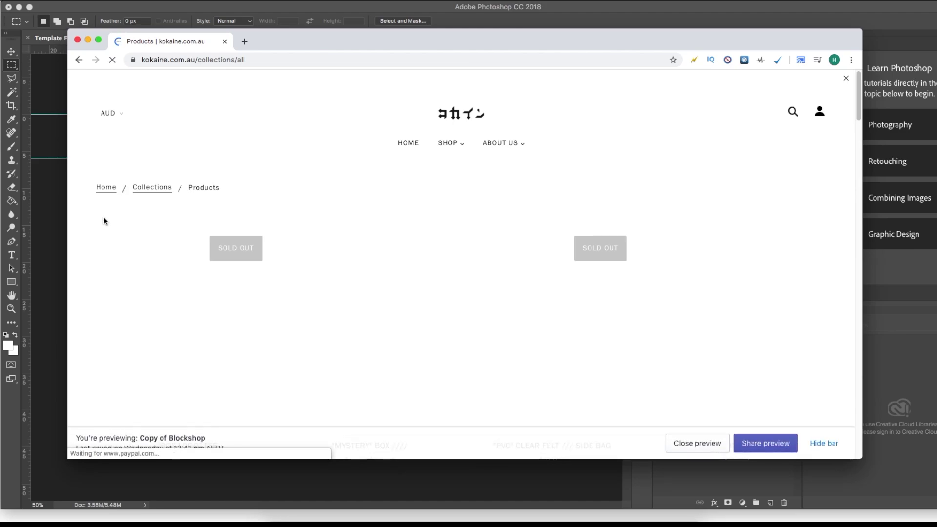
{"action": "scroll", "coordinate": [103, 216], "scroll_direction": "down", "scroll_amount": 5}
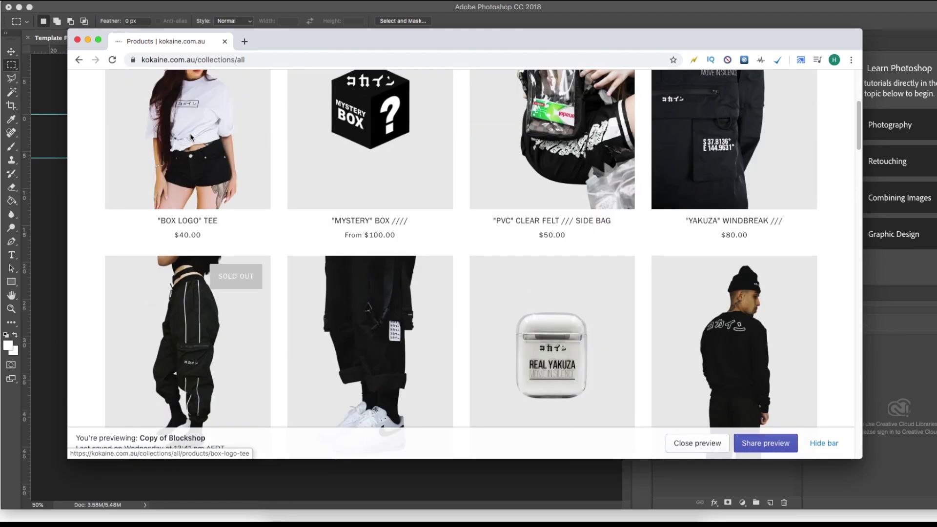
{"action": "scroll", "coordinate": [627, 293], "scroll_direction": "down", "scroll_amount": 10}
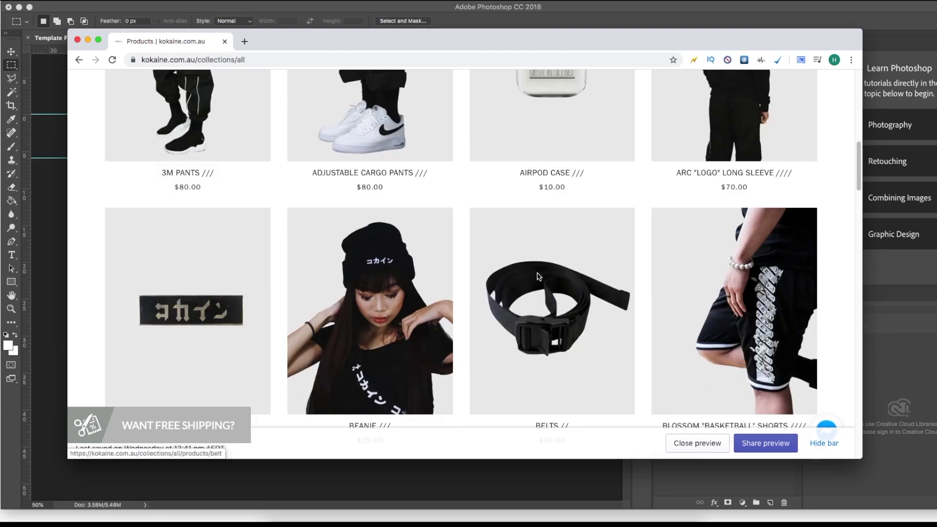
{"action": "scroll", "coordinate": [254, 251], "scroll_direction": "down", "scroll_amount": 9}
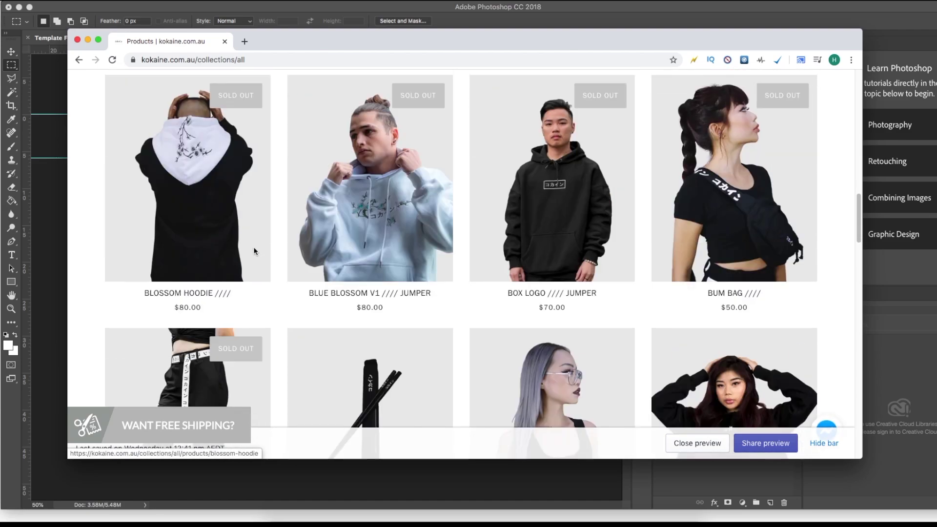
{"action": "scroll", "coordinate": [254, 251], "scroll_direction": "down", "scroll_amount": 12}
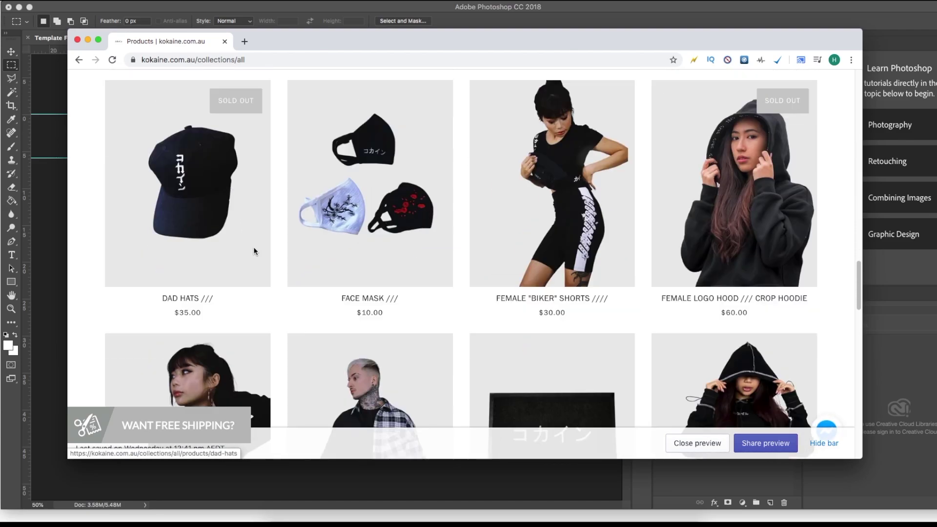
{"action": "scroll", "coordinate": [254, 251], "scroll_direction": "down", "scroll_amount": 10}
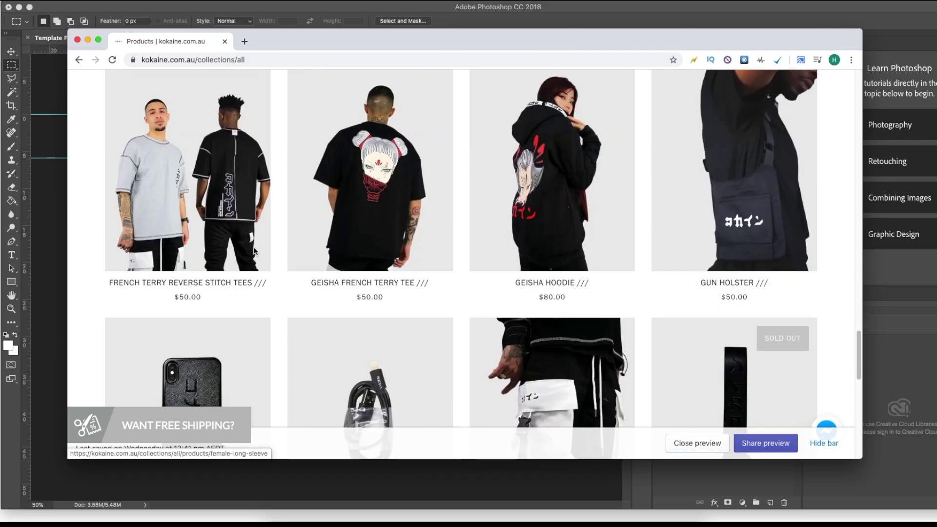
{"action": "scroll", "coordinate": [254, 250], "scroll_direction": "down", "scroll_amount": 8}
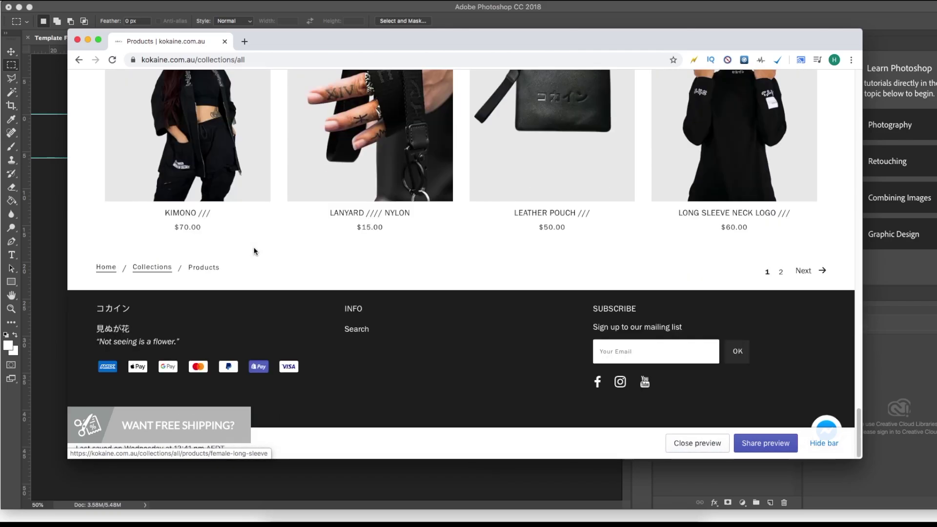
{"action": "scroll", "coordinate": [254, 250], "scroll_direction": "up", "scroll_amount": 20}
{"action": "scroll", "coordinate": [254, 250], "scroll_direction": "up", "scroll_amount": 15}
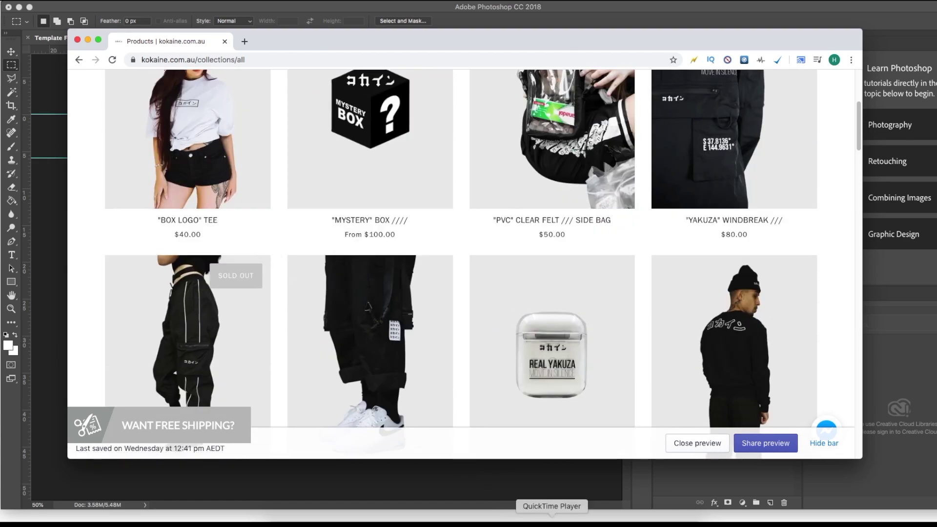
{"action": "left_click", "coordinate": [553, 521]}
{"action": "left_click", "coordinate": [90, 1]}
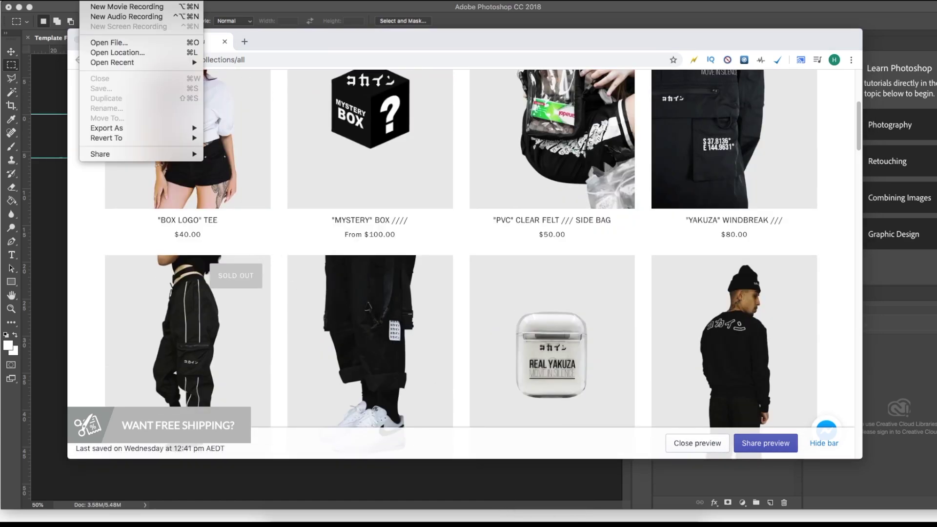
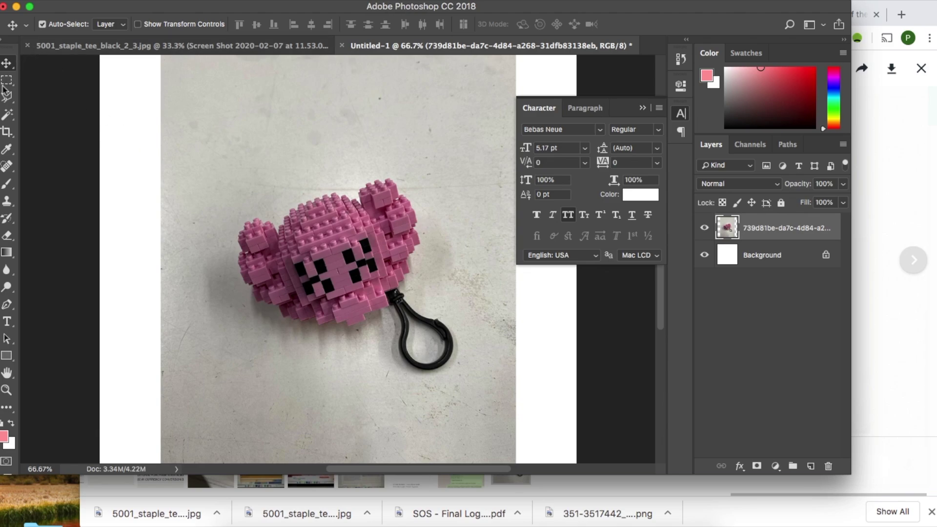
- Test the Magic Wand on the keyring photo's grey background at tolerances 10, 20 and 30, clearing each selection
{"action": "left_click", "coordinate": [8, 117]}
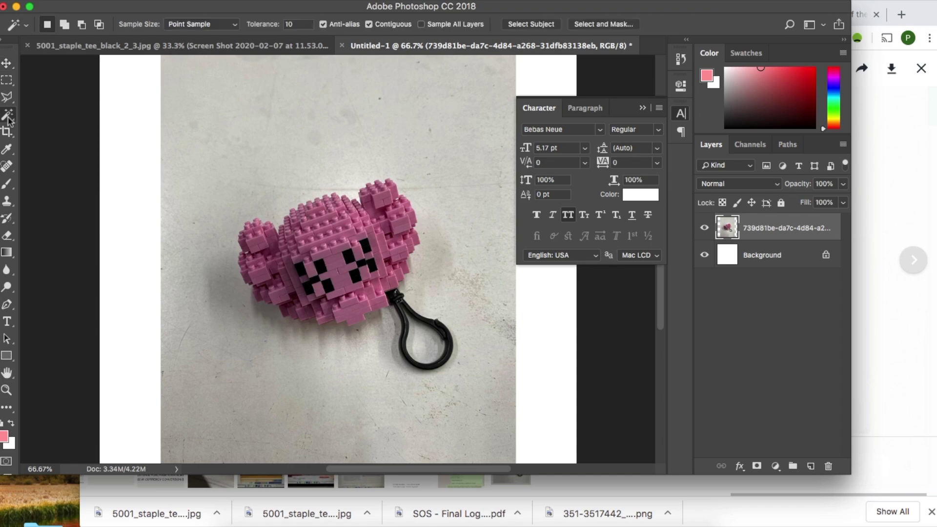
{"action": "left_click", "coordinate": [267, 158]}
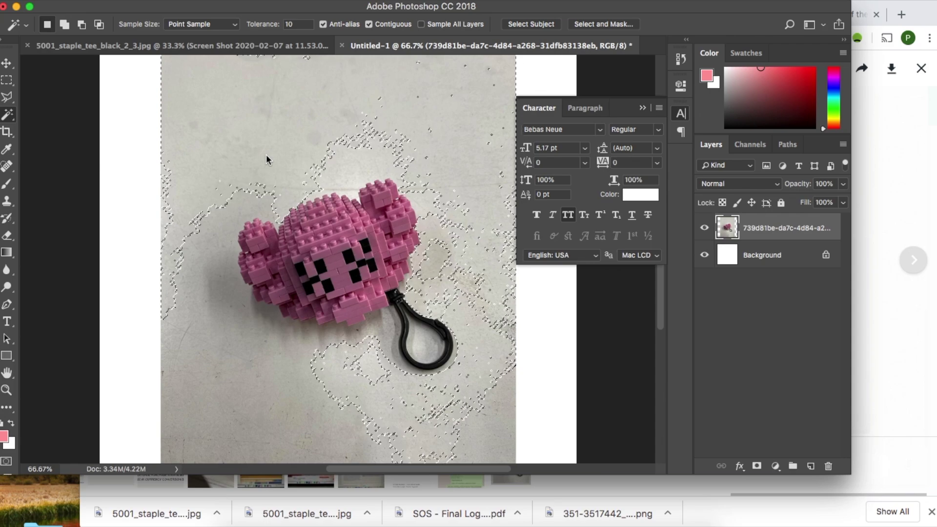
{"action": "left_click", "coordinate": [298, 23]}
{"action": "type", "text": "20"}
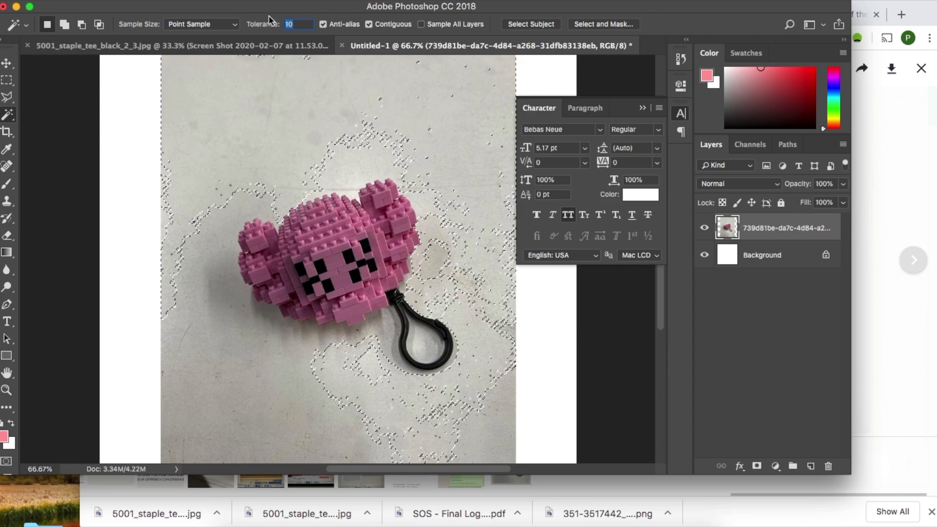
{"action": "key", "text": "Return"}
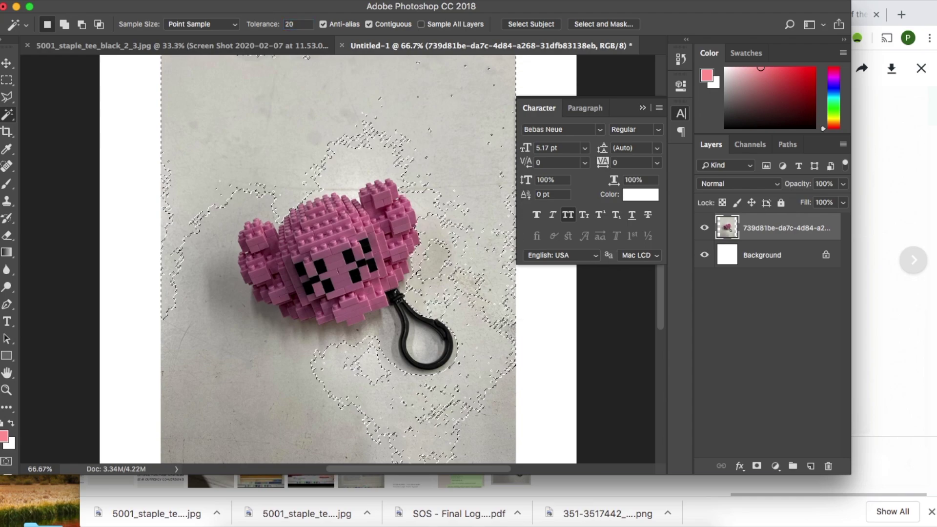
{"action": "key", "text": "super+d"}
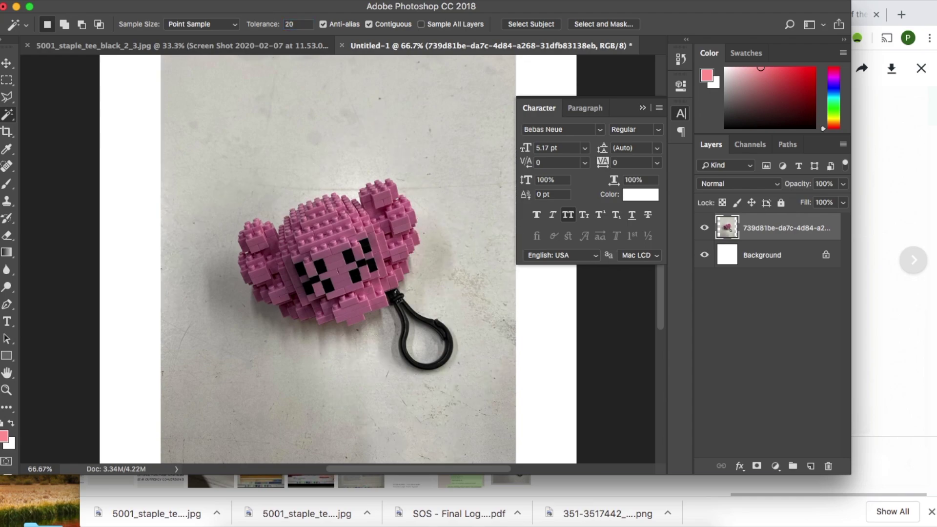
{"action": "left_click", "coordinate": [280, 93]}
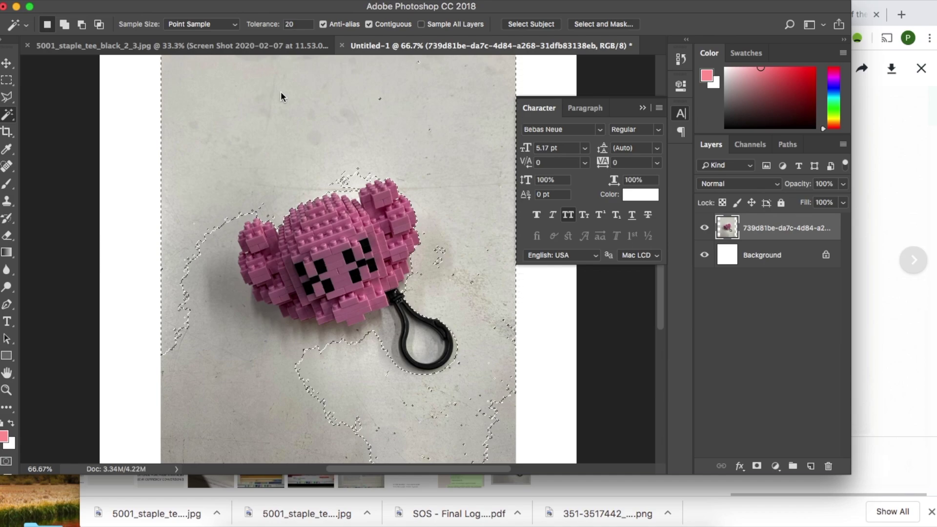
{"action": "key", "text": "super+d"}
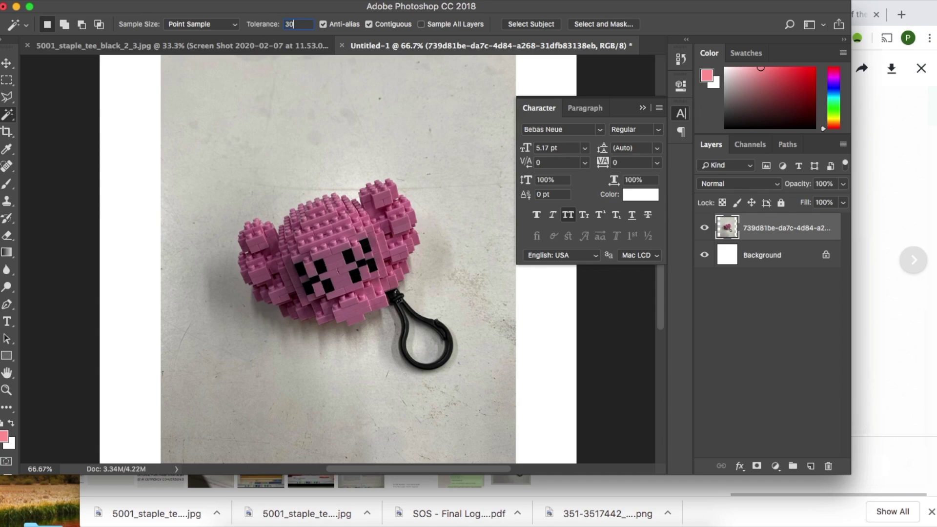
{"action": "left_click", "coordinate": [296, 133]}
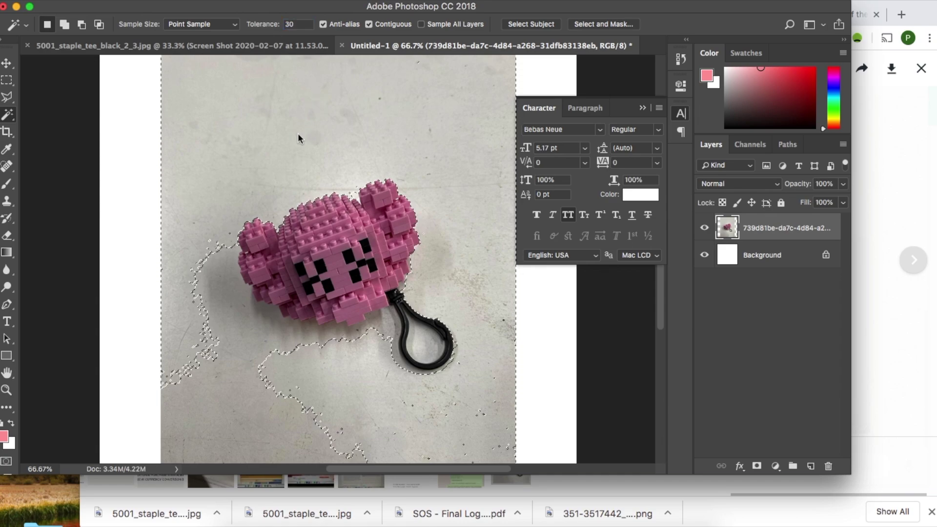
{"action": "key", "text": "super+d"}
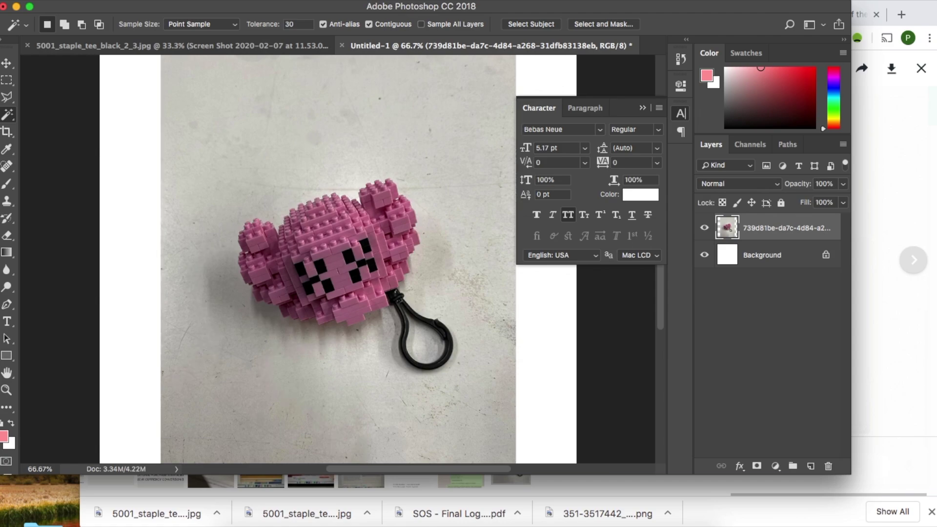
- Adjust the keyring photo with Brightness/Contrast, setting brightness to 62 and contrast to 62
{"action": "left_click", "coordinate": [168, 1]}
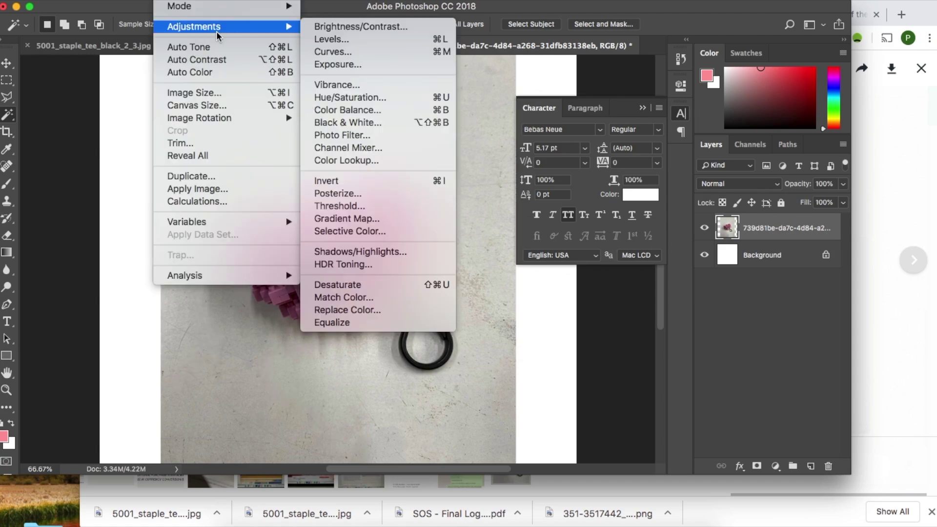
{"action": "left_click", "coordinate": [329, 31]}
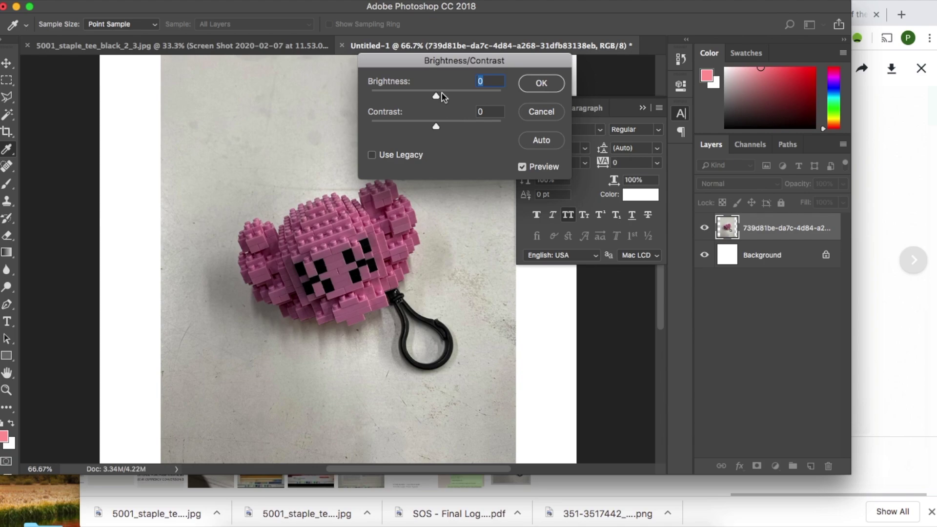
{"action": "left_click_drag", "start_coordinate": [442, 96], "coordinate": [482, 127]}
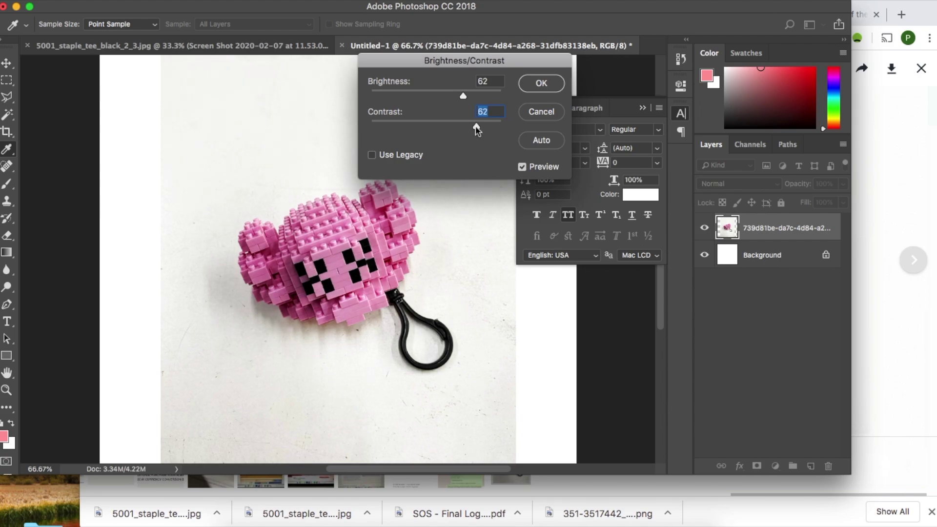
{"action": "left_click", "coordinate": [522, 88]}
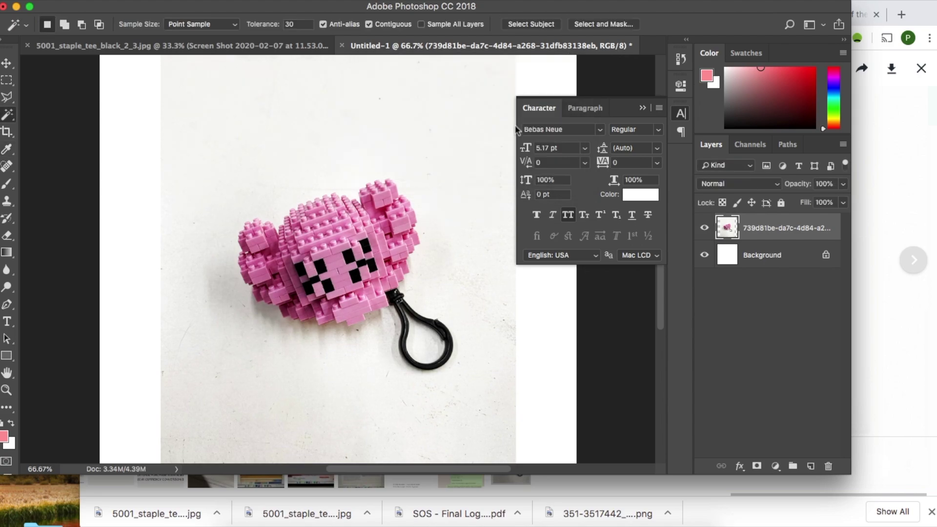
- Remove the background around the pink toy, its shadows and the area inside the clip loop with the Magic Wand, and clear the selection
{"action": "left_click", "coordinate": [469, 203]}
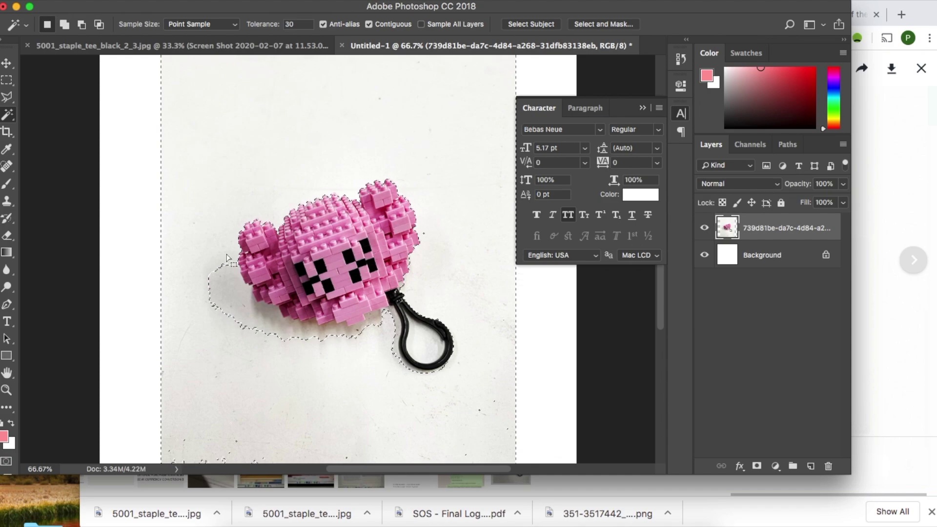
{"action": "left_click", "coordinate": [221, 312], "text": "shift"}
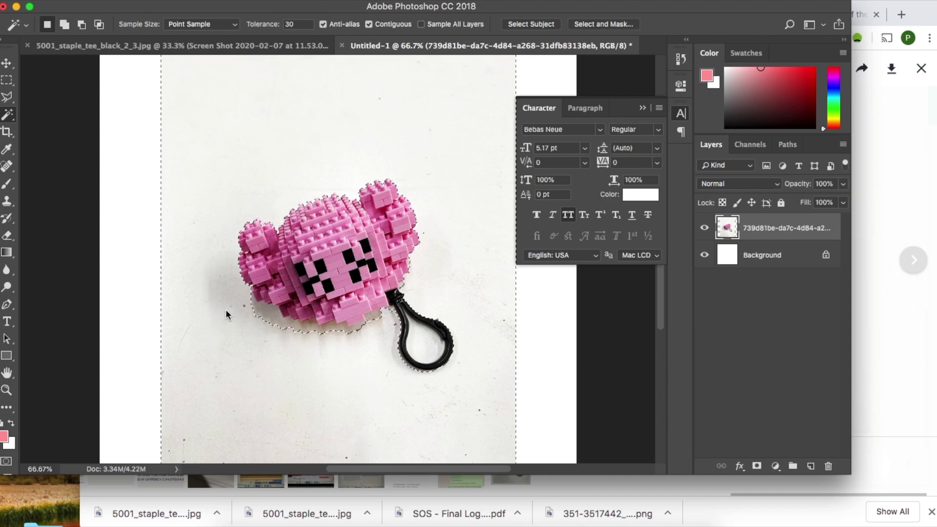
{"action": "left_click", "coordinate": [272, 324], "text": "shift"}
{"action": "left_click", "coordinate": [302, 337], "text": "shift"}
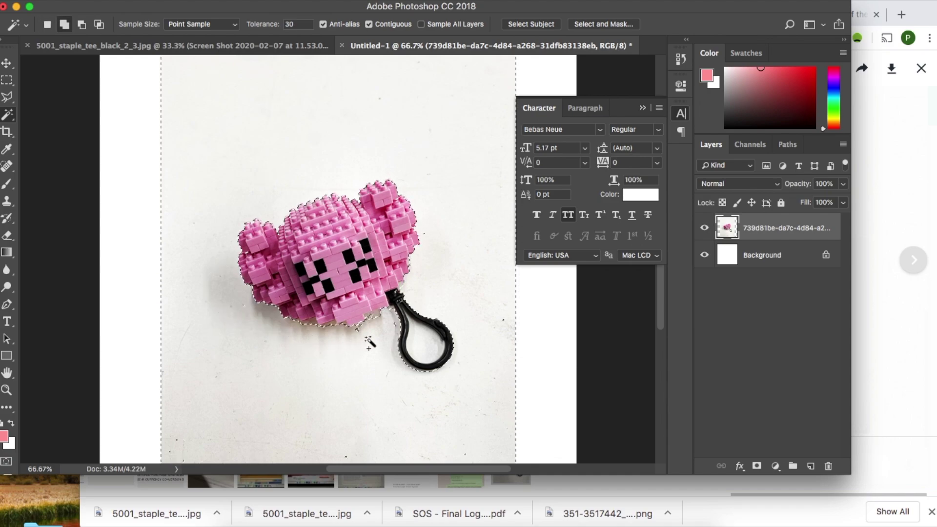
{"action": "left_click", "coordinate": [426, 345], "text": "shift"}
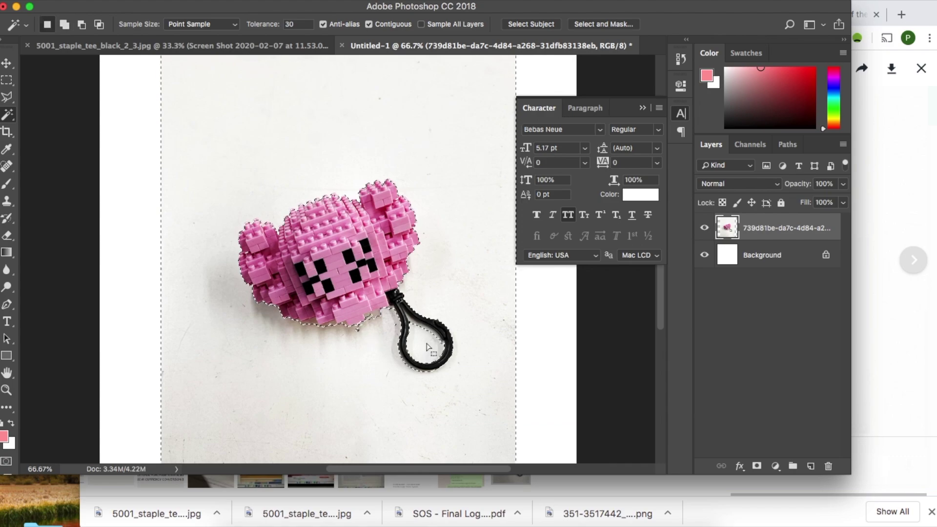
{"action": "key", "text": "Delete"}
{"action": "key", "text": "ctrl+d"}
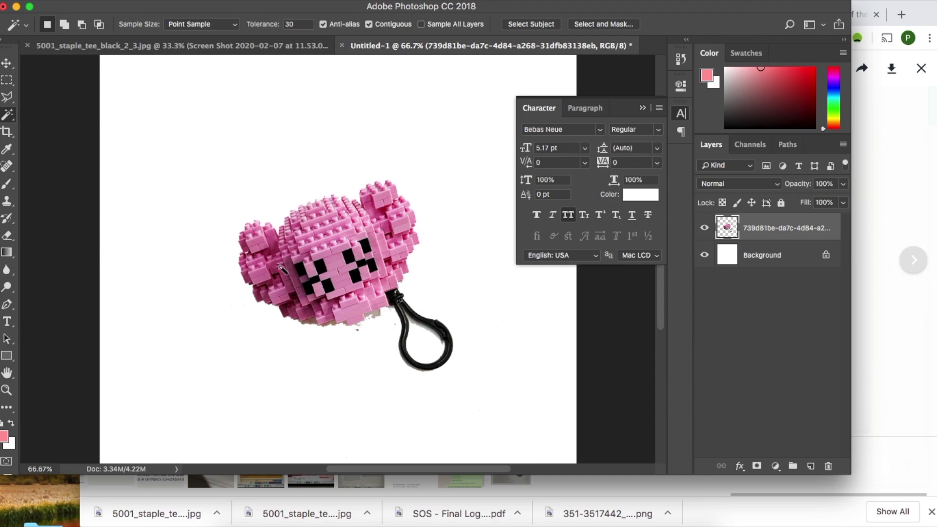
- Outline the leftover background along the toy's lower brick edge up to the clip with the Polygonal Lasso, delete it and clear the selection
{"action": "left_click", "coordinate": [7, 390]}
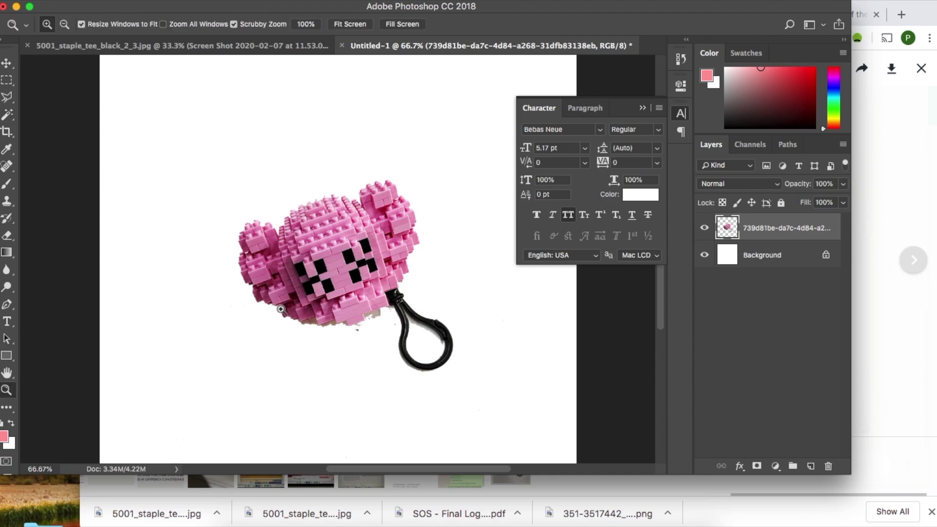
{"action": "left_click", "coordinate": [348, 311]}
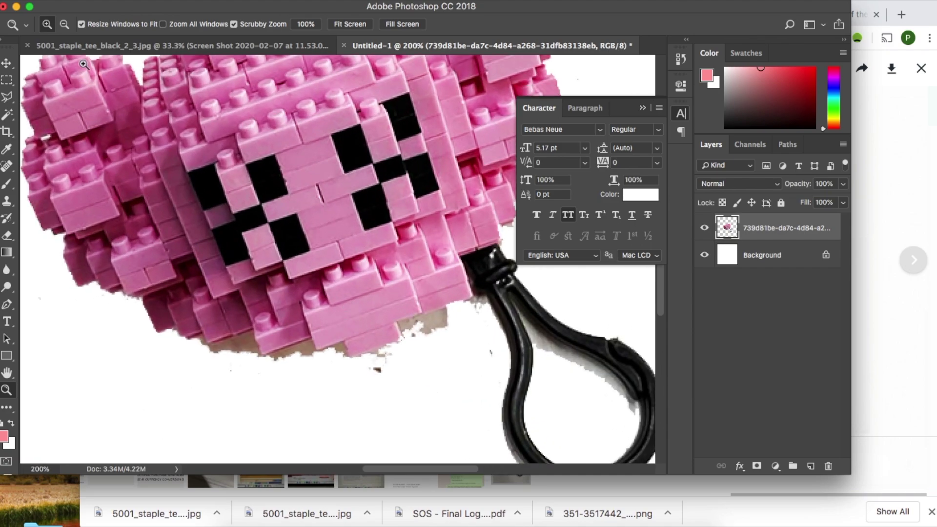
{"action": "left_click", "coordinate": [7, 97]}
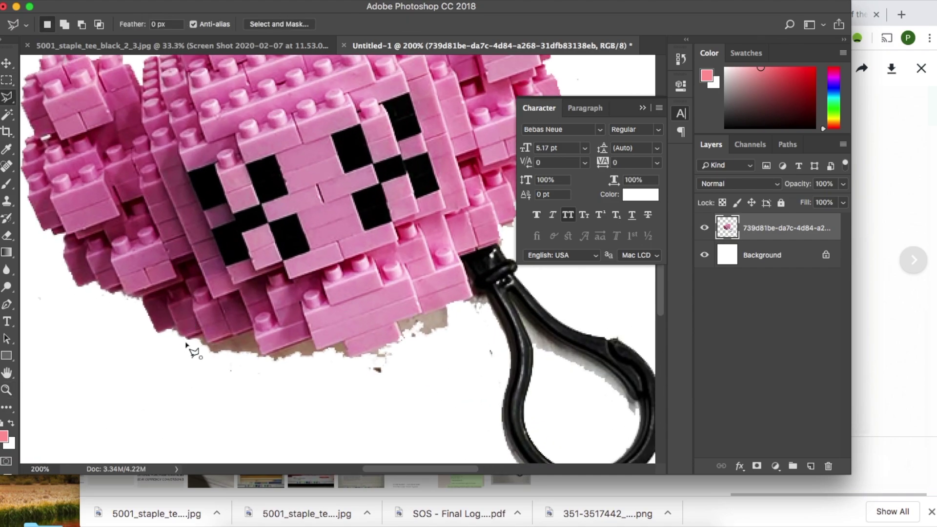
{"action": "left_click", "coordinate": [186, 342]}
{"action": "left_click", "coordinate": [202, 334]}
{"action": "left_click", "coordinate": [209, 344]}
{"action": "left_click", "coordinate": [260, 352]}
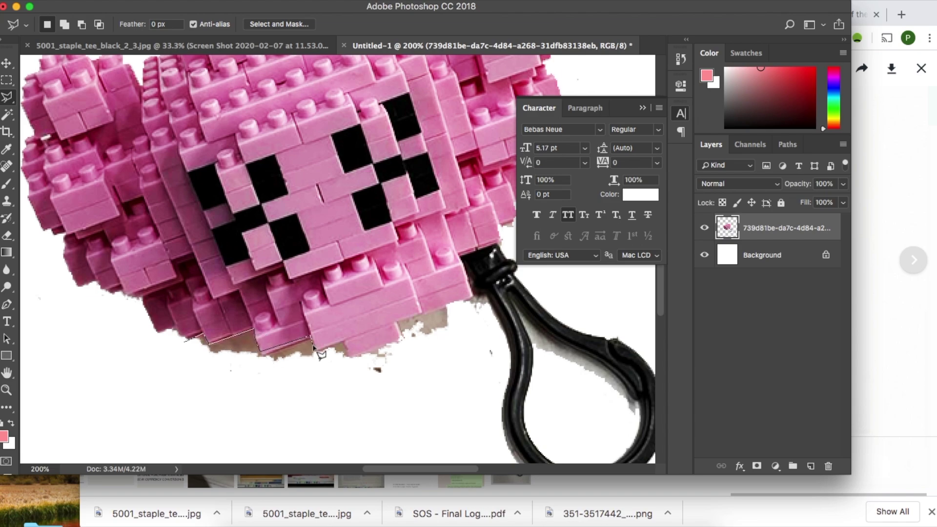
{"action": "left_click", "coordinate": [314, 349]}
{"action": "left_click", "coordinate": [340, 344]}
{"action": "left_click", "coordinate": [348, 356]}
{"action": "left_click", "coordinate": [401, 338]}
{"action": "left_click", "coordinate": [396, 322]}
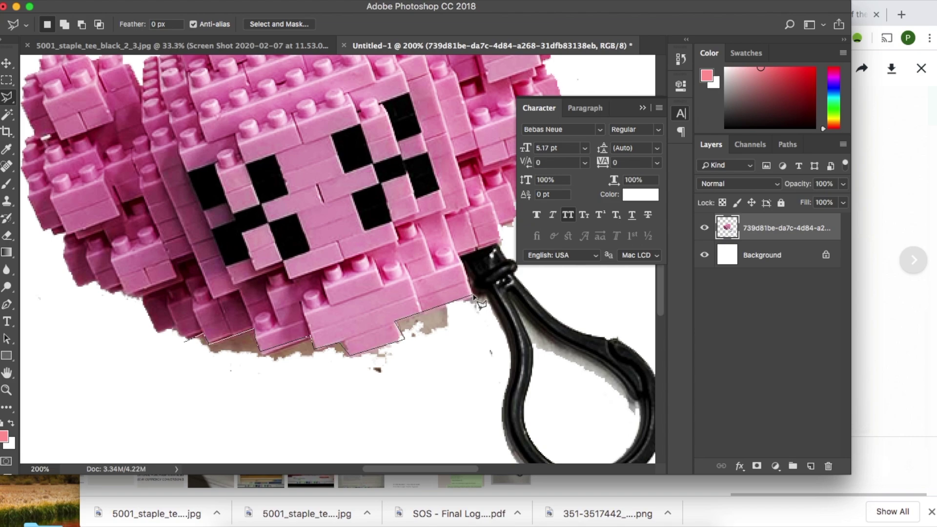
{"action": "left_click", "coordinate": [489, 304]}
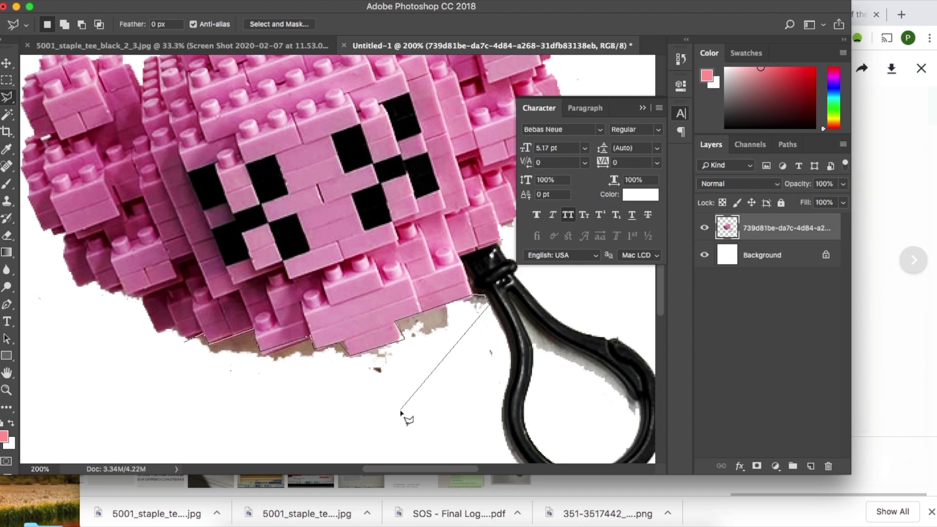
{"action": "left_click", "coordinate": [399, 409]}
{"action": "double_click", "coordinate": [153, 403]}
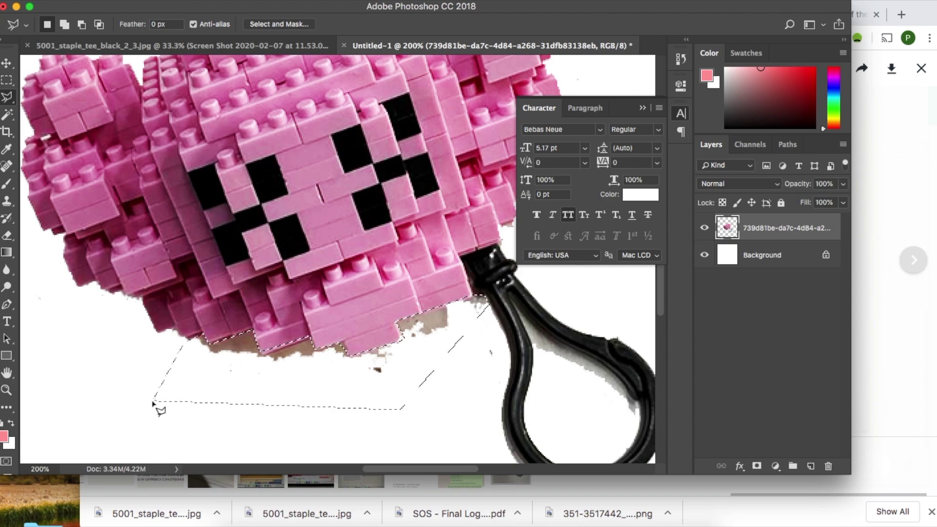
{"action": "key", "text": "Delete"}
{"action": "key", "text": "cmd+d"}
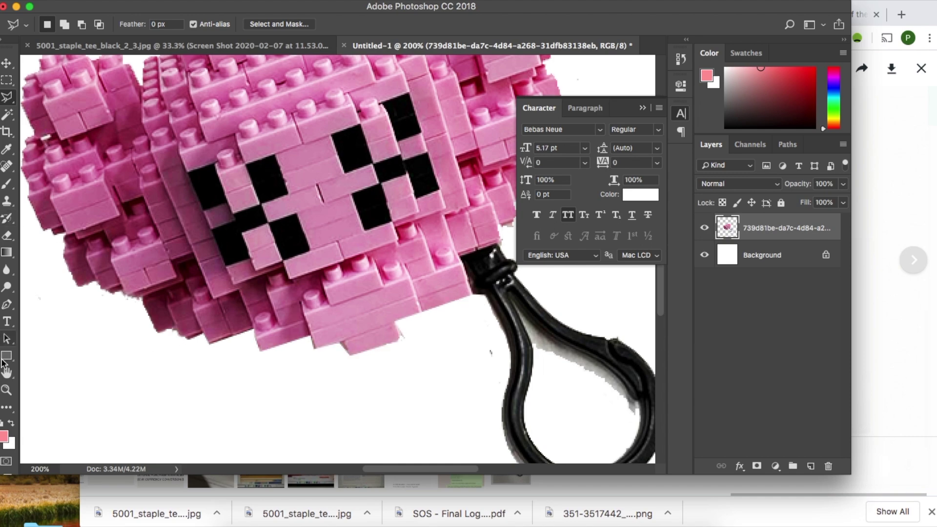
- Add a drop shadow to the keyring layer with an angle of 32° and a distance of 15 px
{"action": "left_click", "coordinate": [7, 390]}
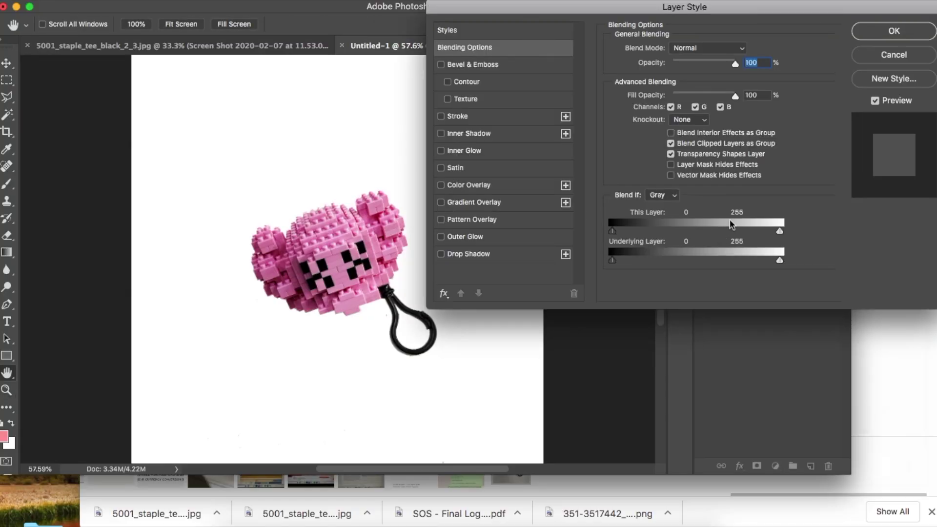
{"action": "left_click", "coordinate": [506, 253]}
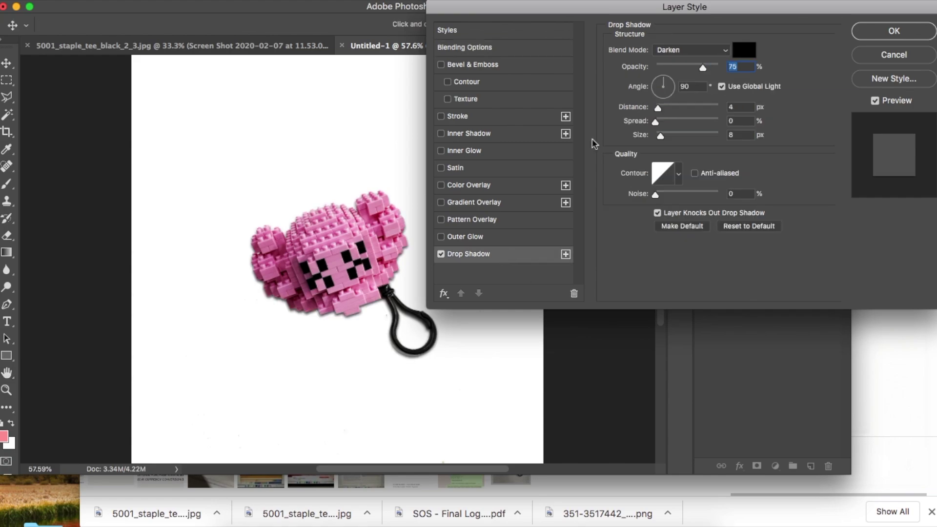
{"action": "left_click", "coordinate": [672, 87]}
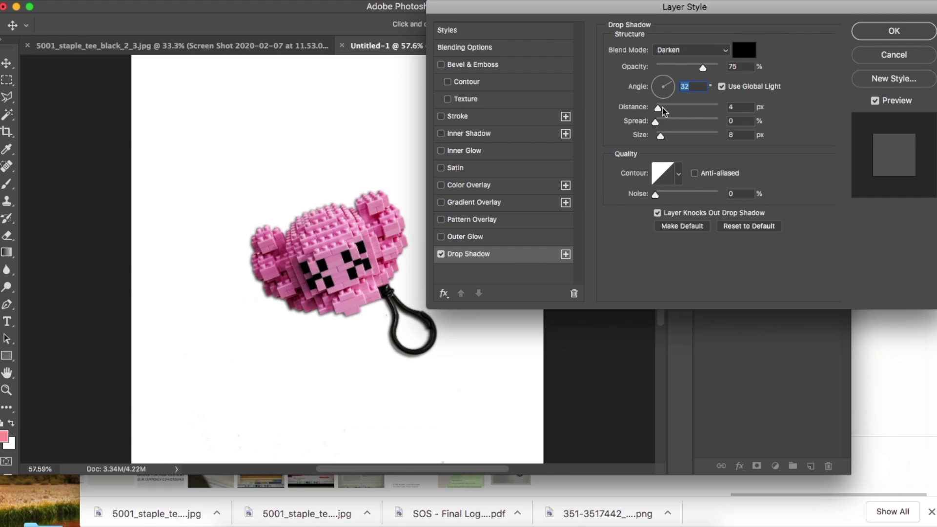
{"action": "left_click_drag", "start_coordinate": [662, 108], "coordinate": [667, 113]}
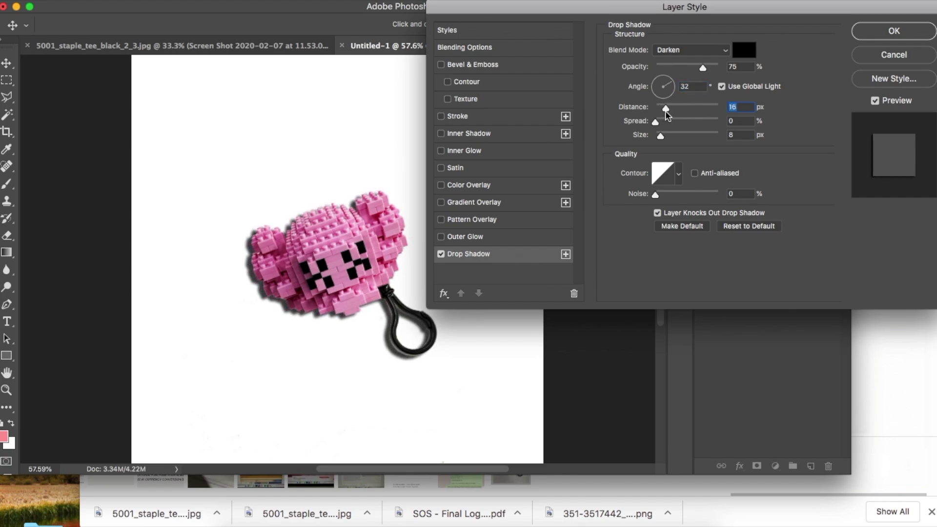
- Set the drop shadow's blend mode to Normal, its opacity to 16% and its angle to 71°
{"action": "left_click", "coordinate": [675, 50]}
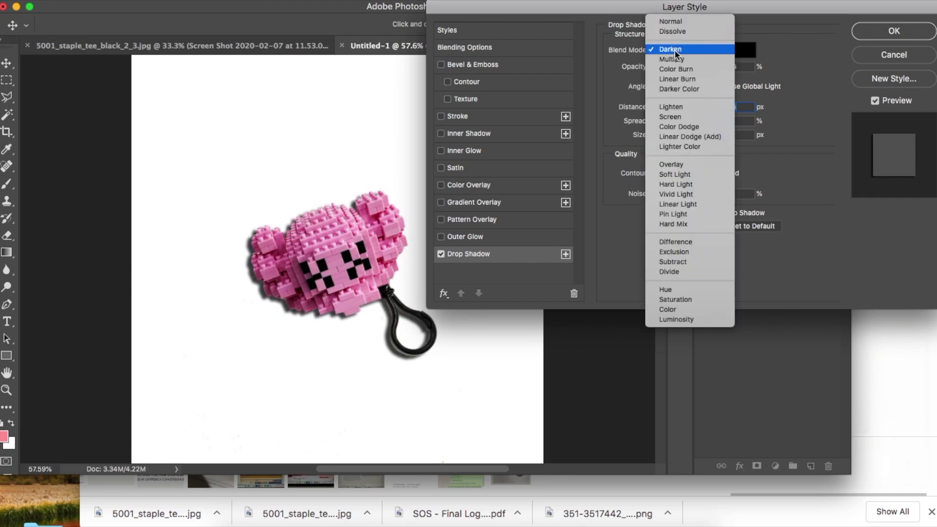
{"action": "left_click", "coordinate": [678, 22]}
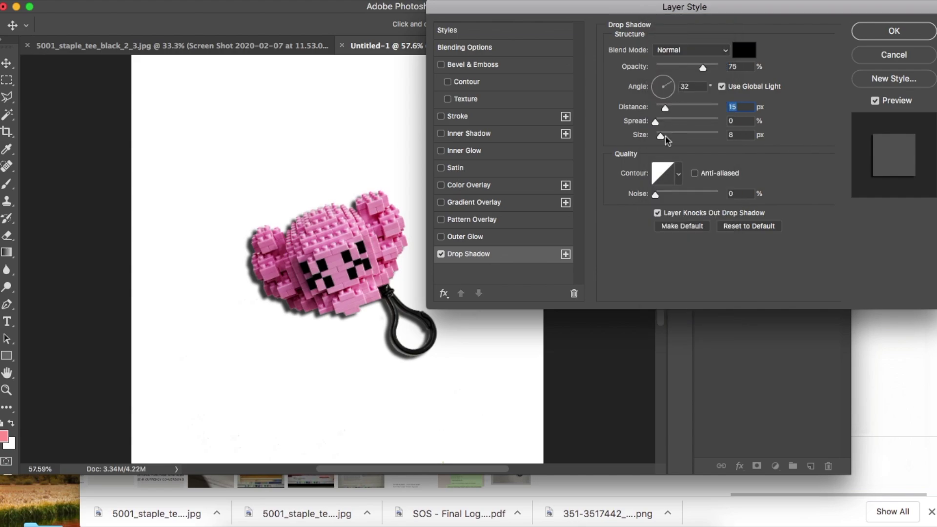
{"action": "left_click_drag", "start_coordinate": [702, 69], "coordinate": [667, 65]}
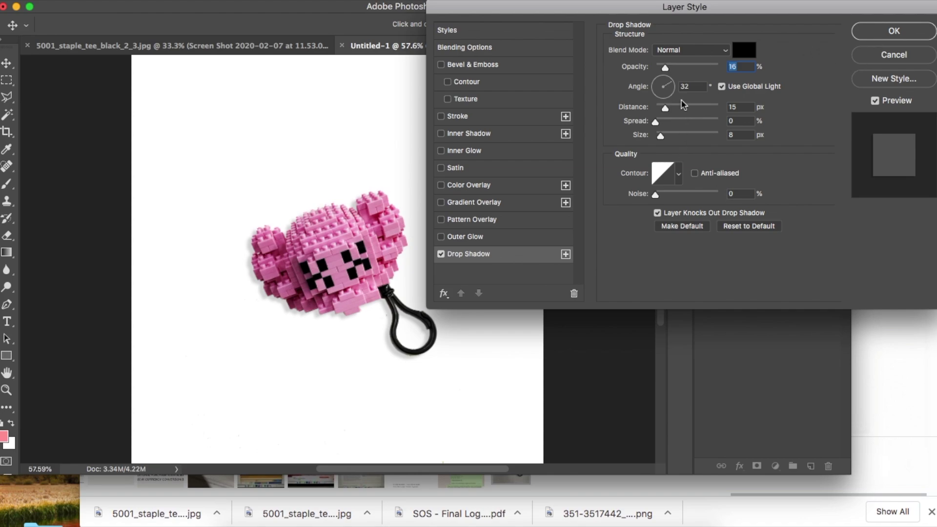
{"action": "left_click", "coordinate": [667, 77]}
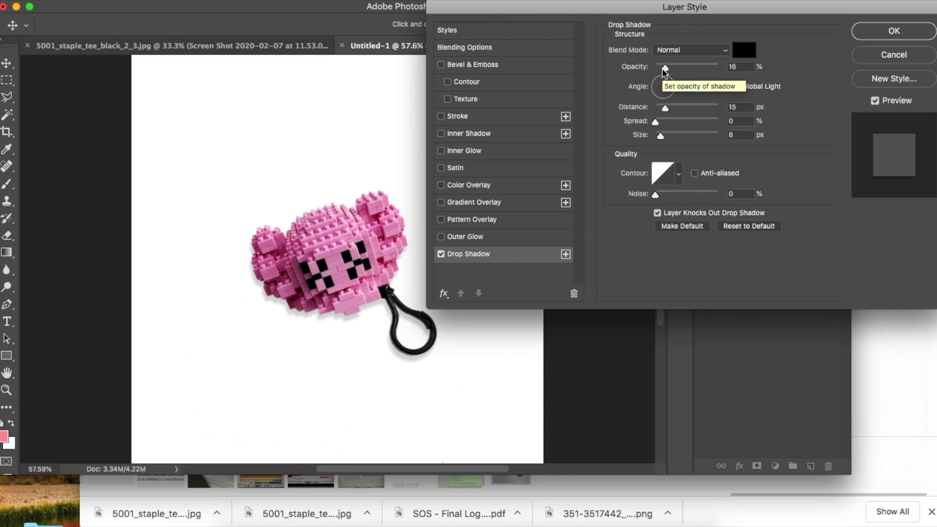
{"action": "left_click_drag", "start_coordinate": [663, 68], "coordinate": [665, 71]}
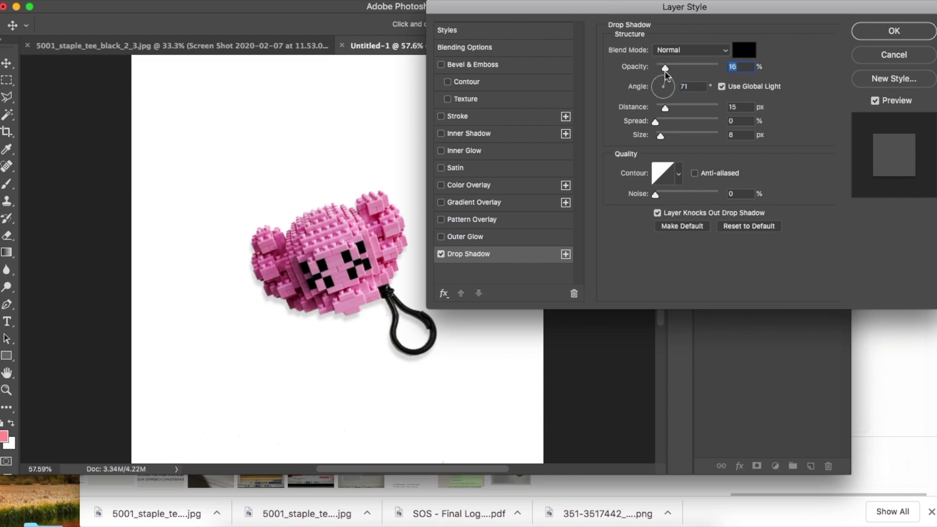
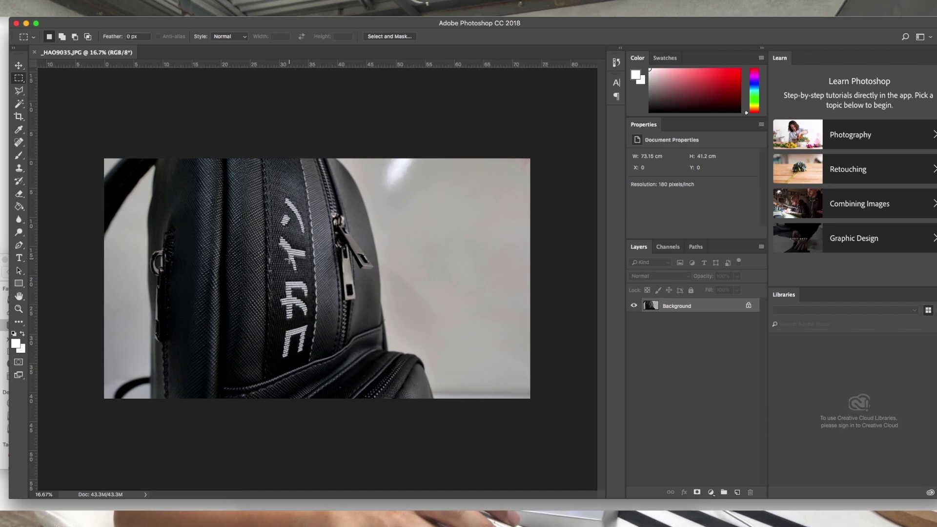
- Apply Auto Tone, Auto Contrast and Auto Color to the backpack photo
{"action": "left_click", "coordinate": [126, 11]}
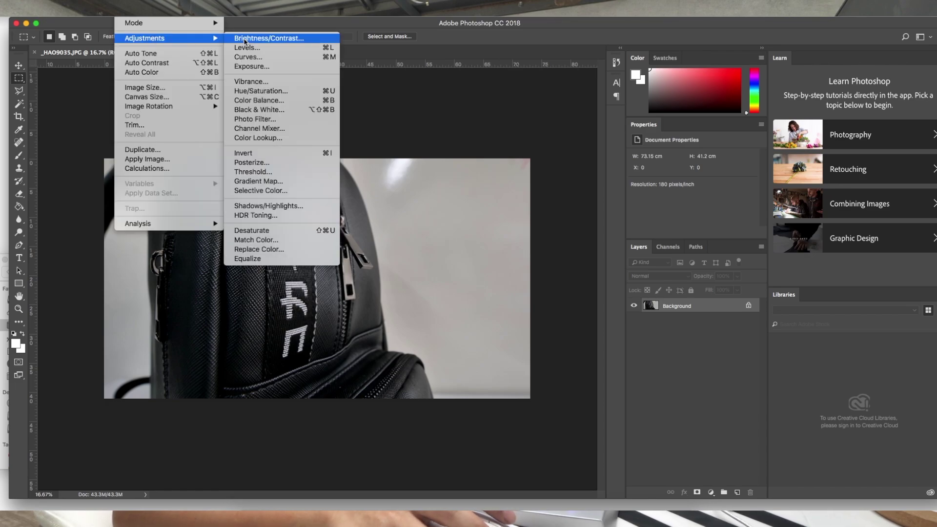
{"action": "left_click", "coordinate": [161, 53]}
{"action": "left_click", "coordinate": [125, 10]}
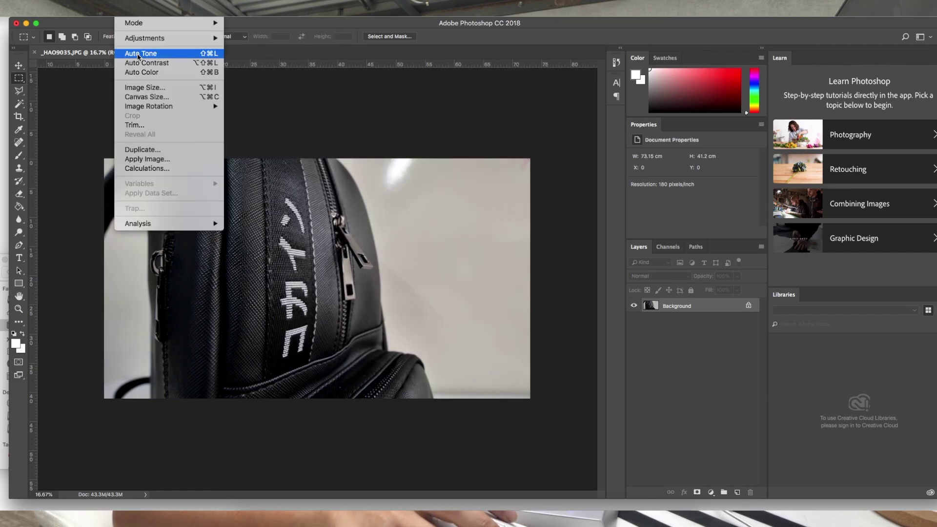
{"action": "left_click", "coordinate": [142, 62]}
{"action": "left_click", "coordinate": [126, 11]}
{"action": "left_click", "coordinate": [152, 72]}
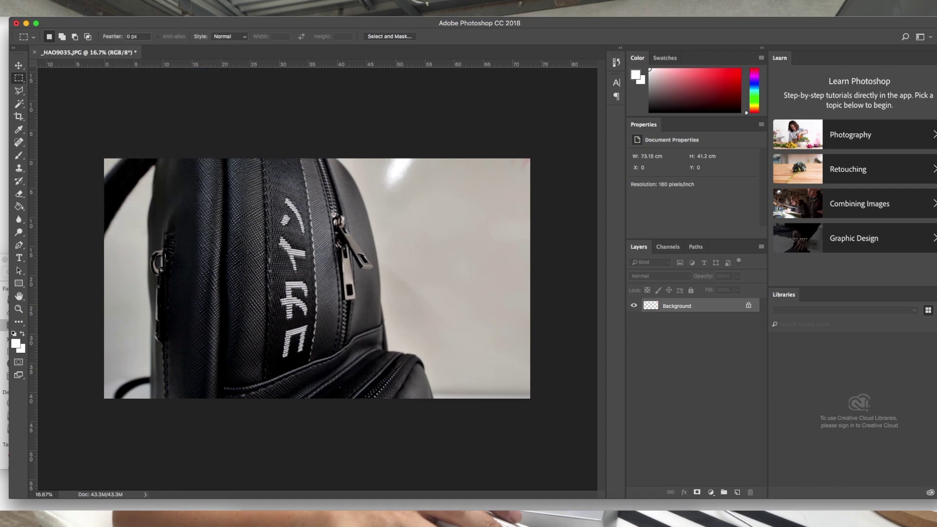
- Brighten the backpack photo and set its contrast to -4 with a Brightness/Contrast adjustment
{"action": "left_click", "coordinate": [126, 11]}
{"action": "left_click", "coordinate": [125, 11]}
{"action": "left_click", "coordinate": [122, 15]}
{"action": "mouse_move", "coordinate": [161, 37]}
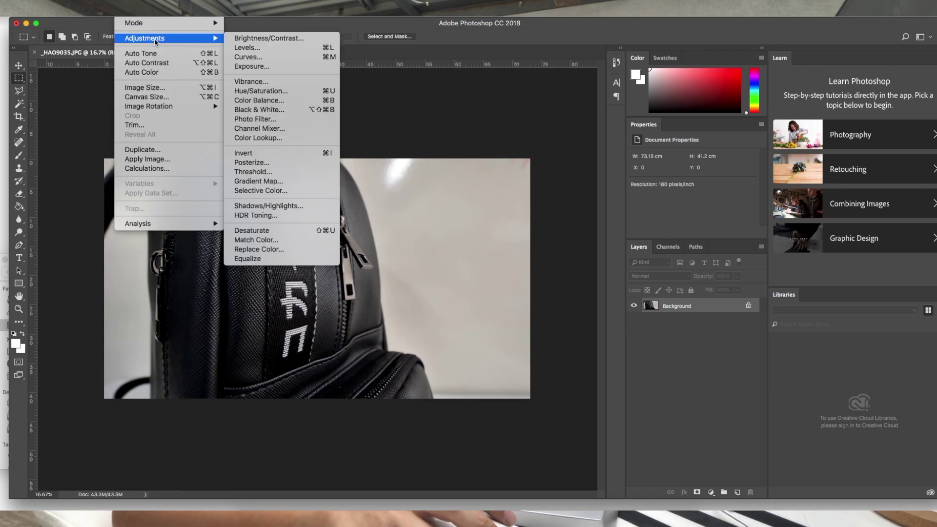
{"action": "left_click", "coordinate": [264, 37]}
{"action": "left_click_drag", "start_coordinate": [338, 159], "coordinate": [528, 126]}
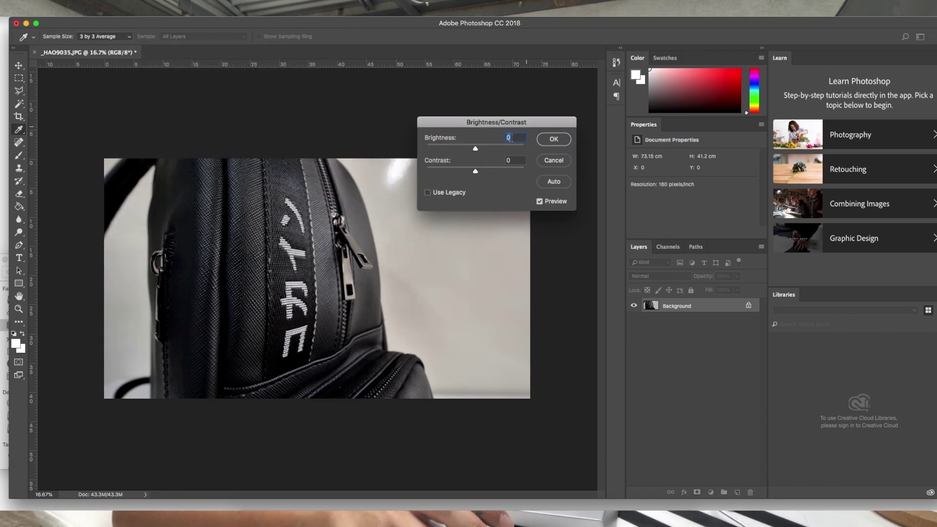
{"action": "left_click_drag", "start_coordinate": [476, 149], "coordinate": [487, 149]}
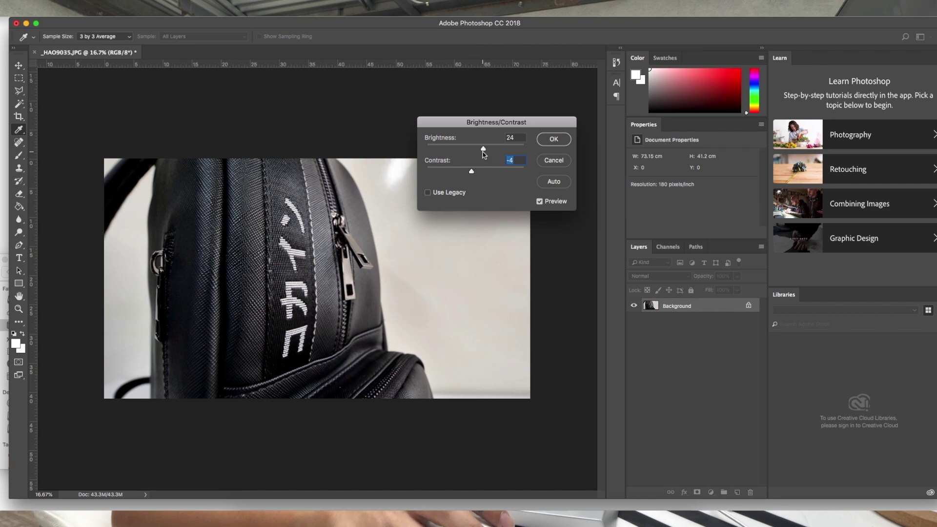
{"action": "left_click_drag", "start_coordinate": [483, 152], "coordinate": [488, 150]}
{"action": "left_click", "coordinate": [555, 139]}
- Unlock the background layer, select the wall beside the bag's zippers, including its highlight and lower strip, with the Magic Wand, and delete it
{"action": "key", "text": "w"}
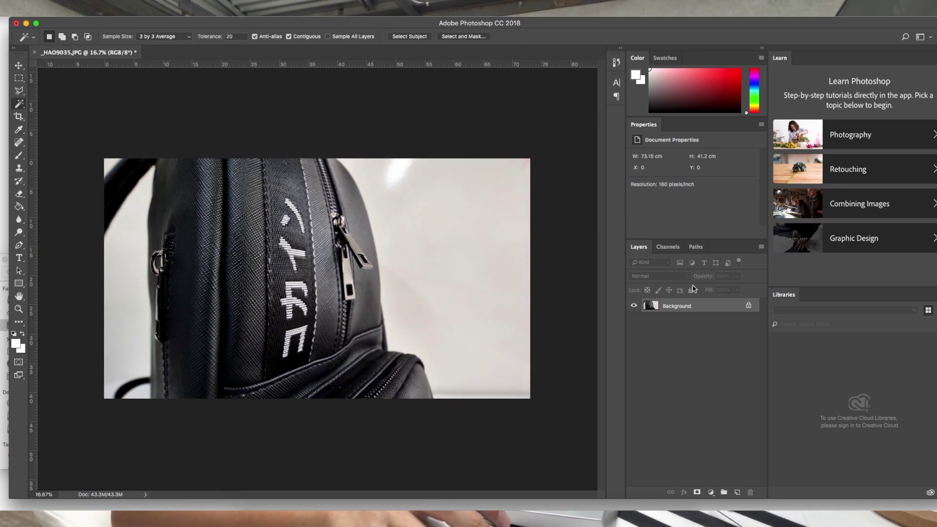
{"action": "left_click", "coordinate": [749, 306]}
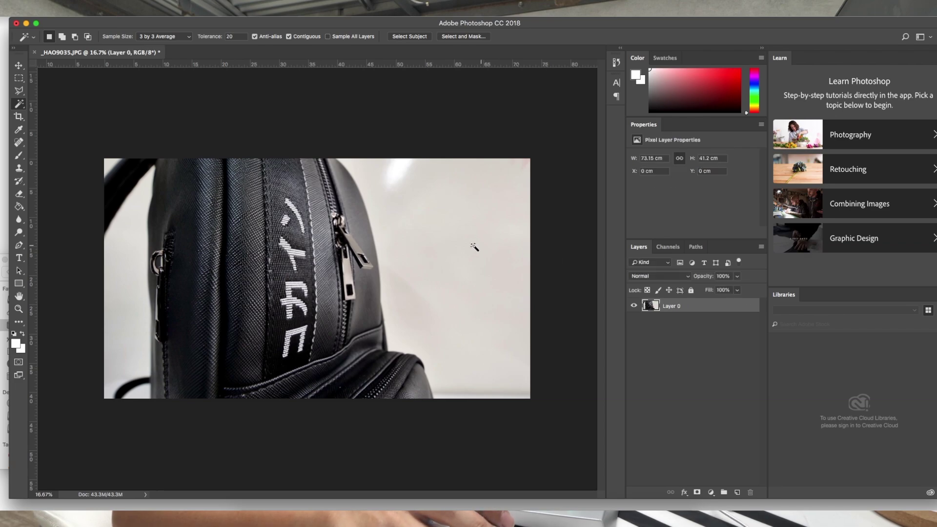
{"action": "left_click", "coordinate": [401, 180], "text": "shift"}
{"action": "left_click", "coordinate": [483, 389], "text": "shift"}
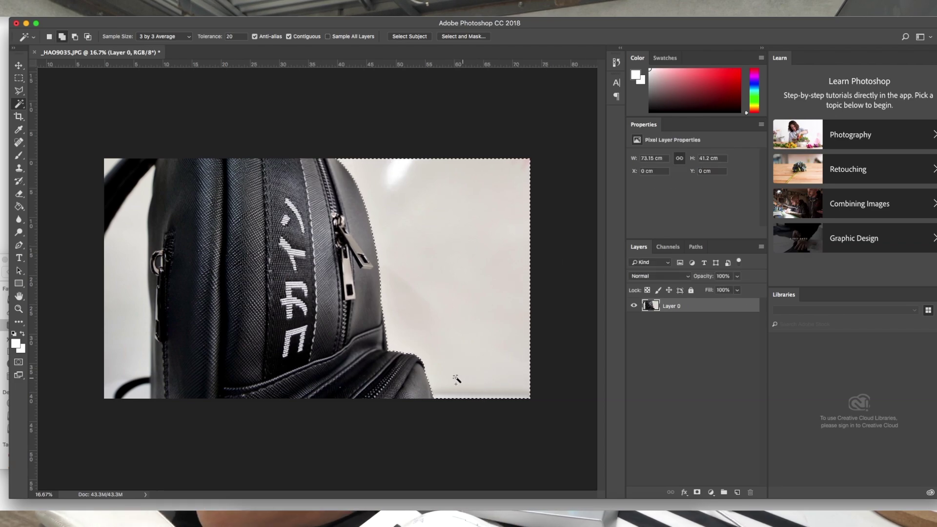
{"action": "key", "text": "Delete"}
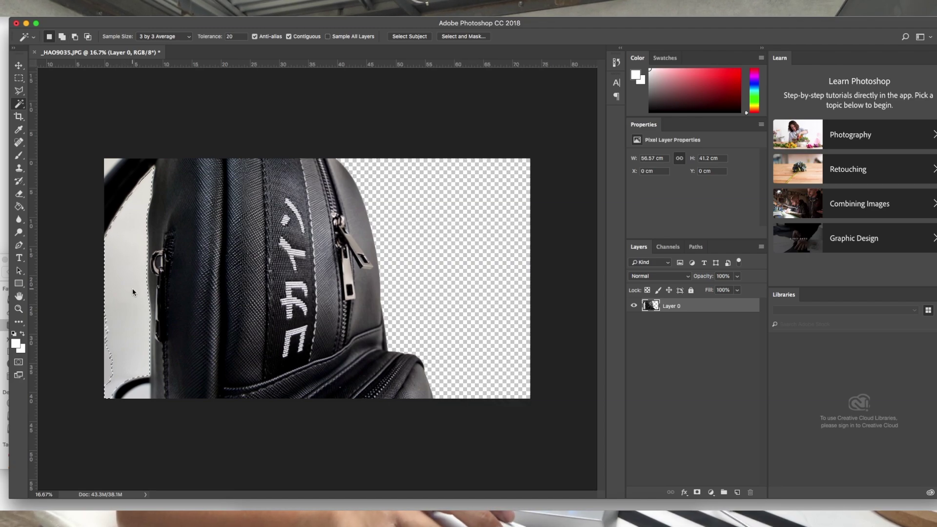
- Delete the remaining background around the bag's shoulder strap and inside the small strap loop with the Magic Wand
{"action": "left_click", "coordinate": [120, 159], "text": "shift"}
{"action": "key", "text": "Delete"}
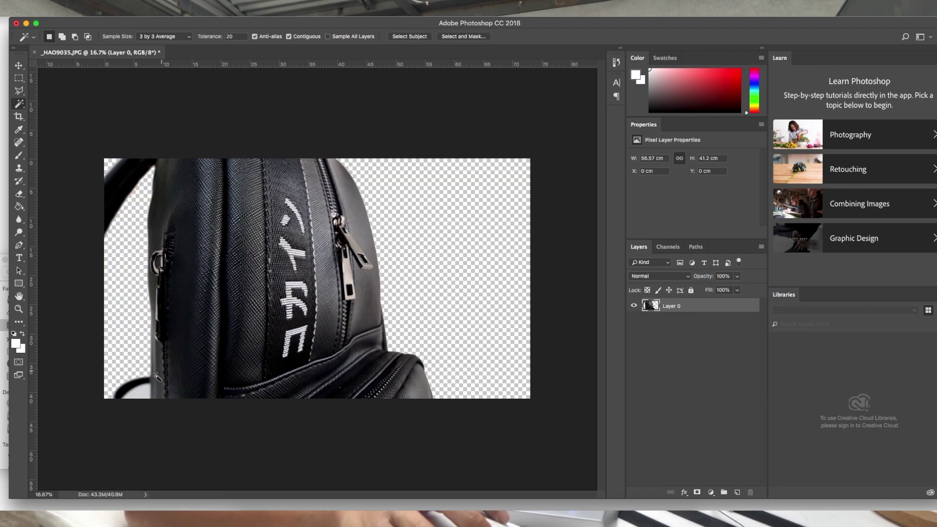
{"action": "left_click", "coordinate": [140, 394]}
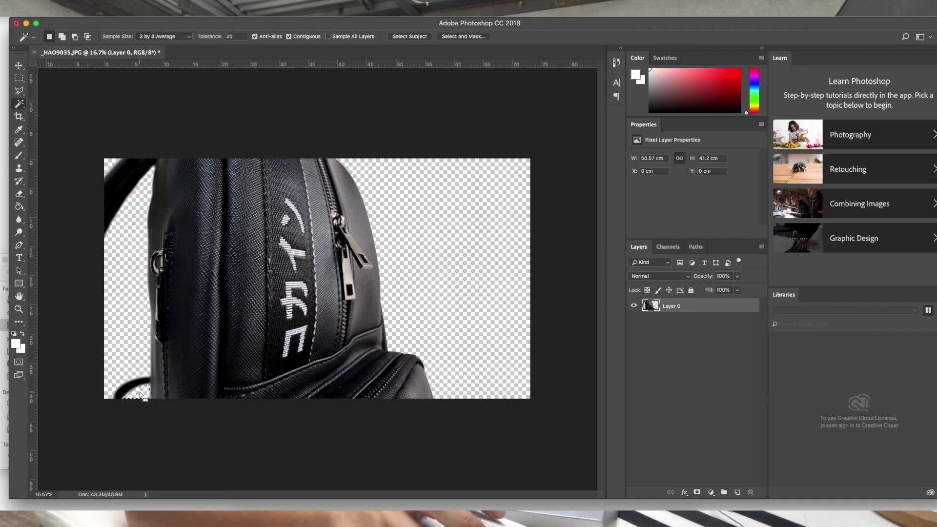
{"action": "key", "text": "Delete"}
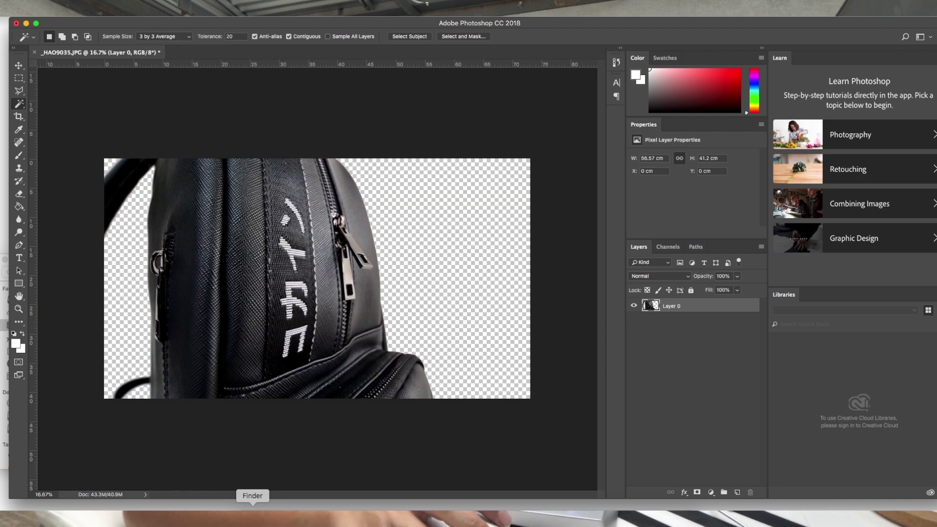
- Switch to Finder and open the Website folder inside the KOKAINE folder in a new window
{"action": "left_click", "coordinate": [252, 512]}
{"action": "left_click_drag", "start_coordinate": [703, 269], "coordinate": [562, 188]}
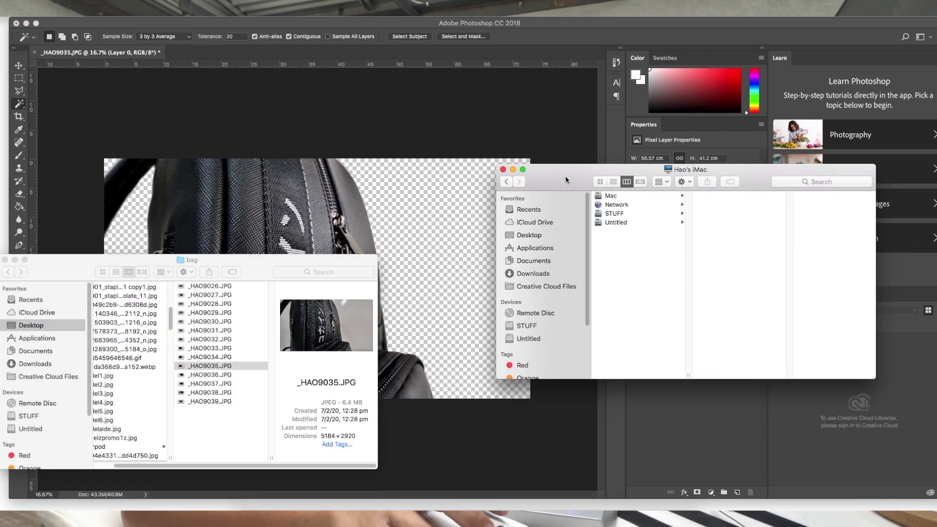
{"action": "left_click", "coordinate": [544, 326]}
{"action": "double_click", "coordinate": [626, 296]}
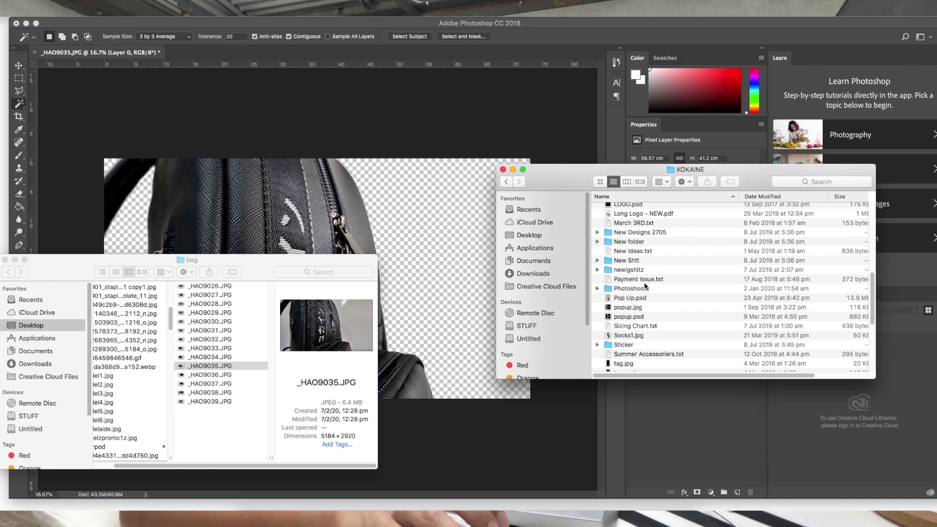
{"action": "scroll", "coordinate": [645, 286], "scroll_direction": "up", "scroll_amount": 2}
{"action": "scroll", "coordinate": [651, 324], "scroll_direction": "up", "scroll_amount": 8}
{"action": "key", "text": "w"}
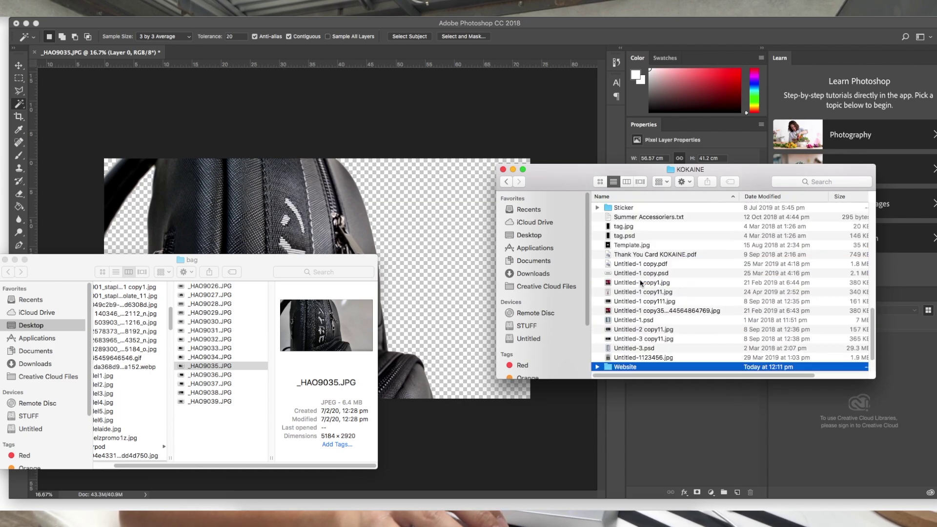
{"action": "double_click", "coordinate": [661, 367]}
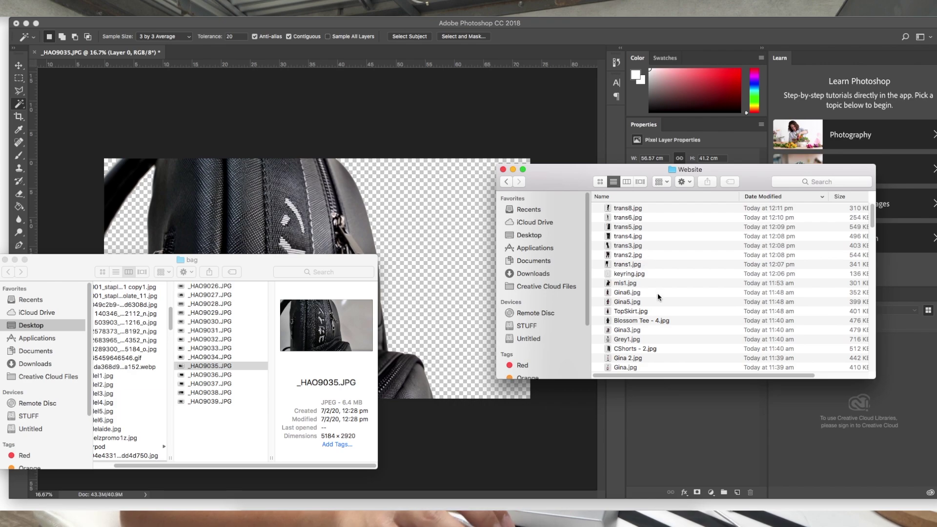
- Sort the Website folder by size, open Template For Products.psd and delete its KSB-1-62 layer
{"action": "scroll", "coordinate": [658, 295], "scroll_direction": "down", "scroll_amount": 10}
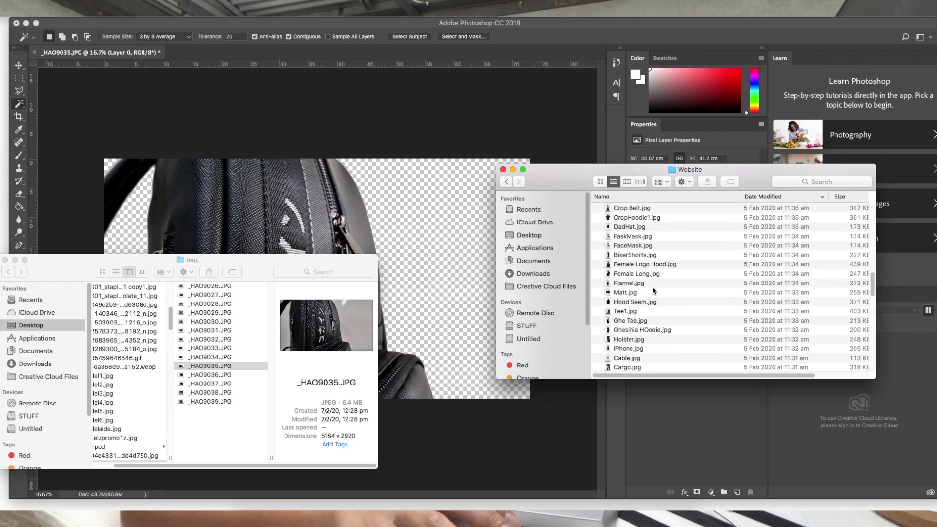
{"action": "scroll", "coordinate": [653, 291], "scroll_direction": "up", "scroll_amount": 5}
{"action": "scroll", "coordinate": [655, 316], "scroll_direction": "down", "scroll_amount": 15}
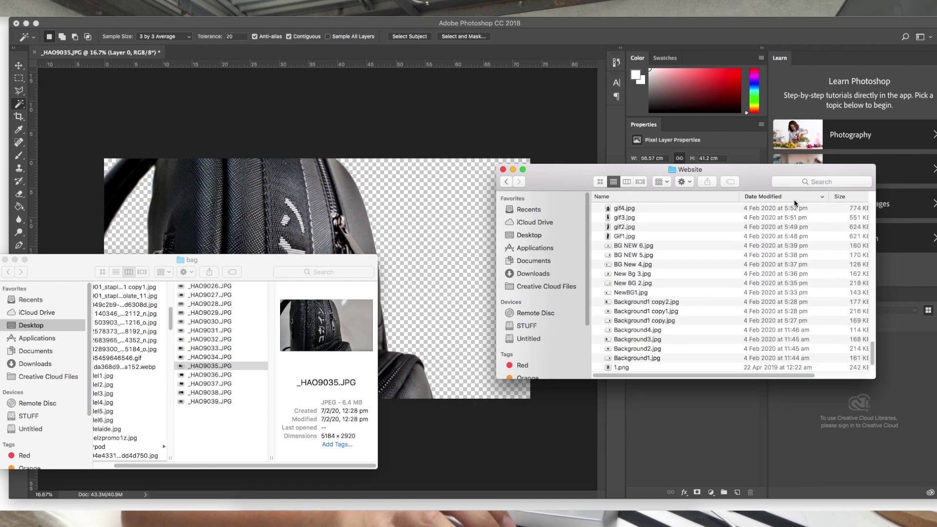
{"action": "left_click", "coordinate": [838, 197]}
{"action": "scroll", "coordinate": [743, 263], "scroll_direction": "up", "scroll_amount": 5}
{"action": "scroll", "coordinate": [722, 245], "scroll_direction": "up", "scroll_amount": 5}
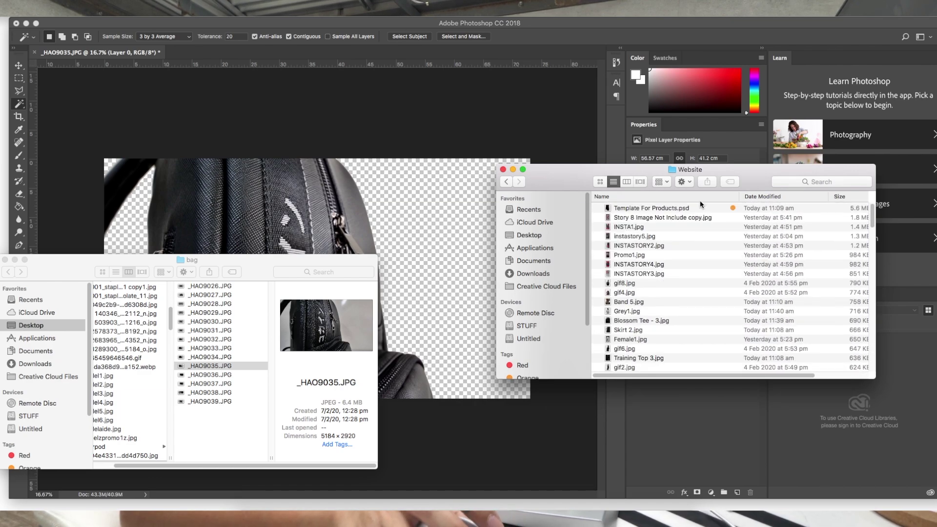
{"action": "double_click", "coordinate": [683, 211]}
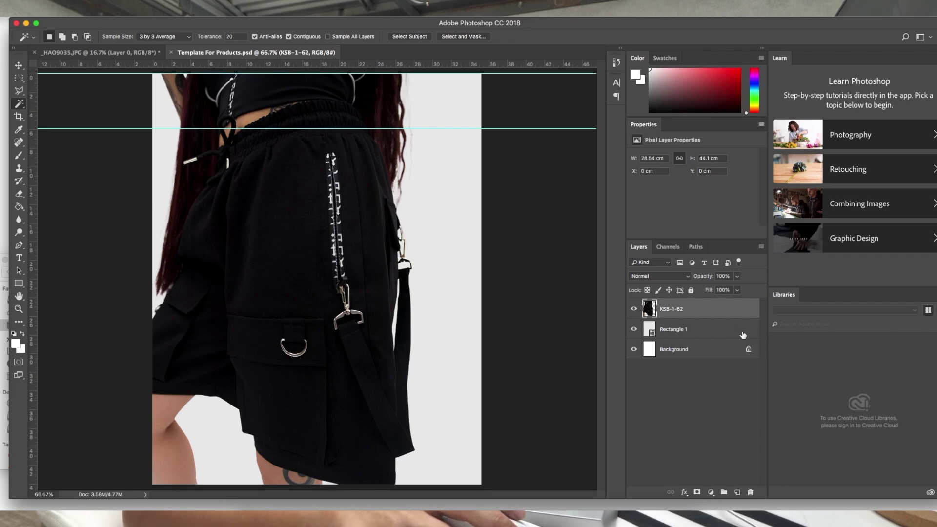
{"action": "key", "text": "BackSpace"}
- Duplicate the cut-out bag layer from _HAO9035.JPG into the Template For Products.psd document
{"action": "left_click", "coordinate": [100, 52]}
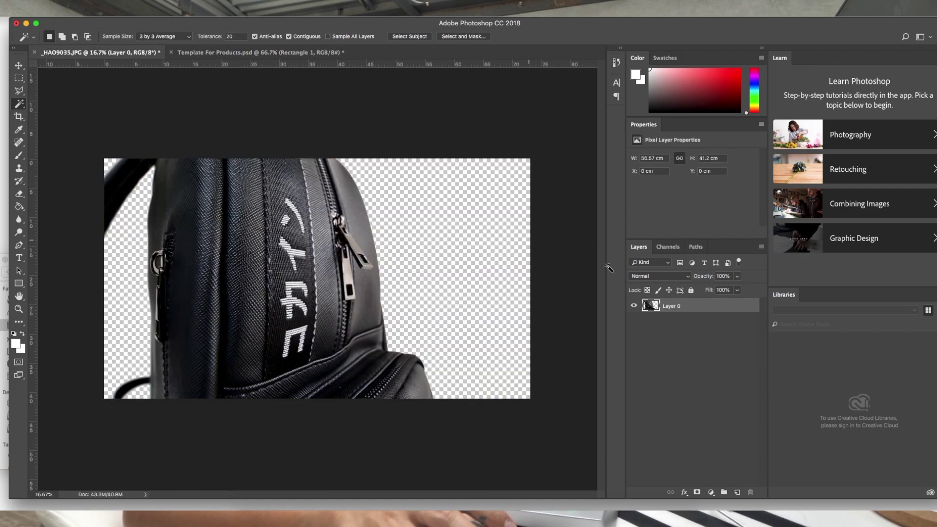
{"action": "right_click", "coordinate": [718, 314]}
{"action": "left_click", "coordinate": [752, 146]}
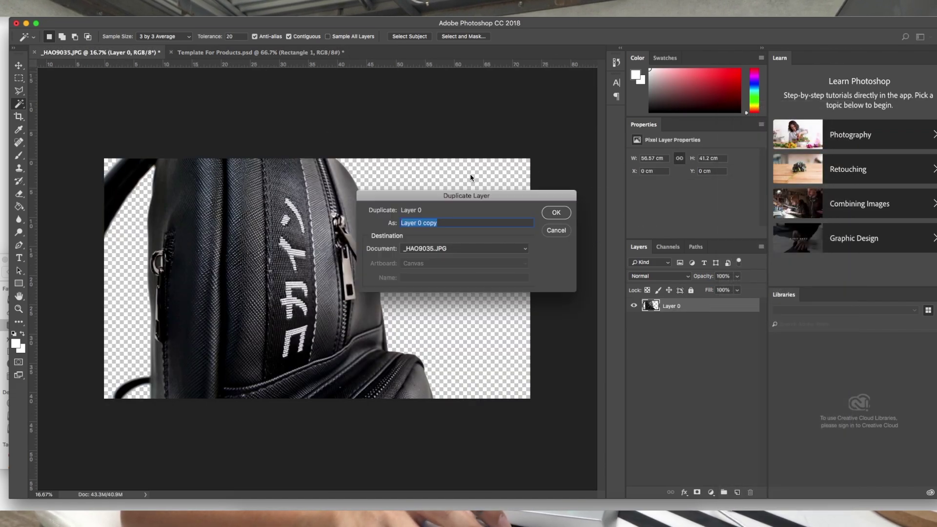
{"action": "left_click", "coordinate": [457, 252]}
{"action": "left_click", "coordinate": [456, 254]}
{"action": "left_click", "coordinate": [556, 212]}
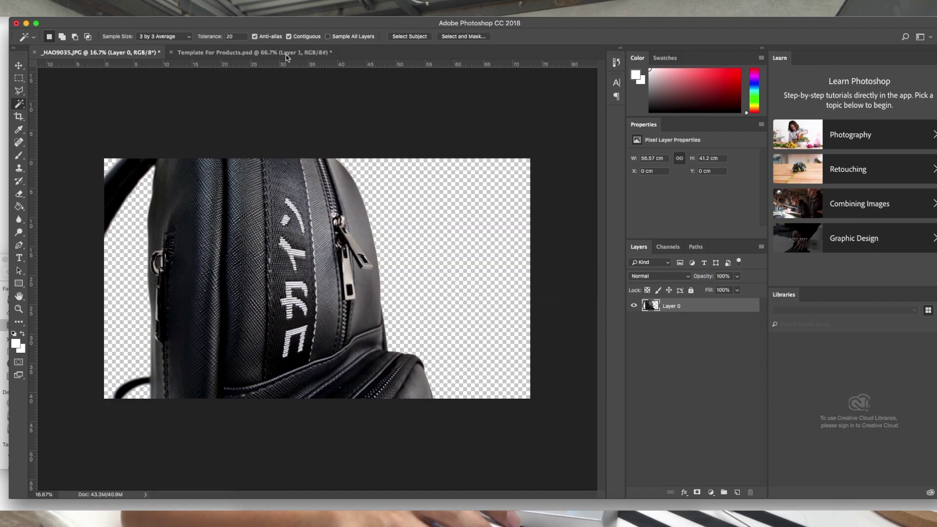
- Scale the bag layer in the product template to about 38.7% and align it with the canvas's upper and right edges
{"action": "left_click", "coordinate": [287, 52]}
{"action": "key", "text": "super+t"}
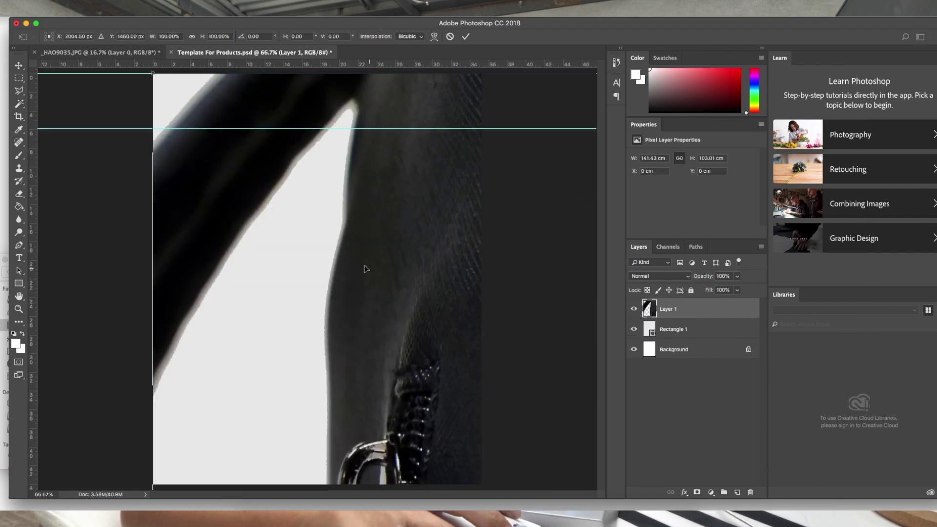
{"action": "left_click", "coordinate": [18, 310]}
{"action": "left_click", "coordinate": [301, 308], "text": "alt"}
{"action": "left_click", "coordinate": [301, 309], "text": "alt"}
{"action": "left_click", "coordinate": [301, 309], "text": "alt"}
{"action": "left_click", "coordinate": [301, 309], "text": "alt"}
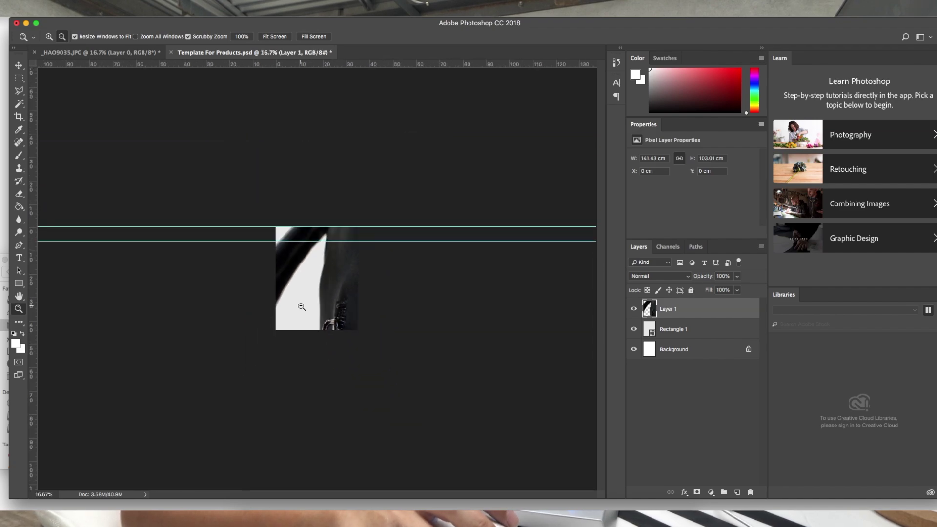
{"action": "left_click", "coordinate": [301, 308], "text": "alt"}
{"action": "left_click", "coordinate": [302, 308], "text": "alt"}
{"action": "key", "text": "super+t"}
{"action": "left_click_drag", "start_coordinate": [292, 251], "coordinate": [364, 299]}
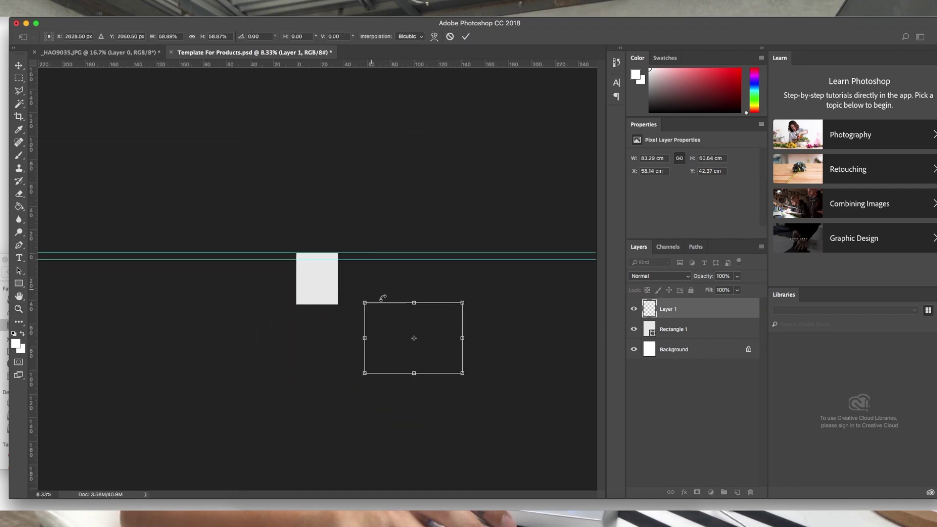
{"action": "left_click_drag", "start_coordinate": [417, 312], "coordinate": [323, 264]}
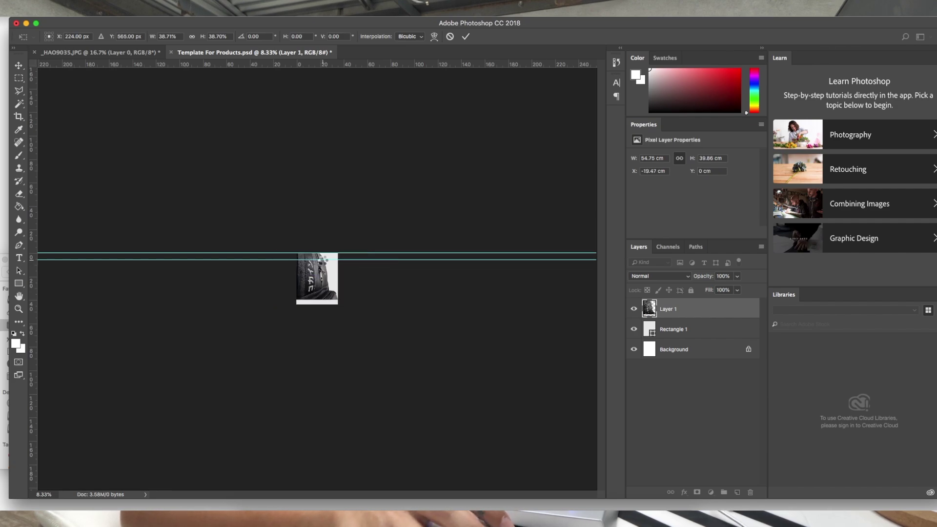
{"action": "key", "text": "Return"}
- Enlarge the bag layer to about 60.68 × 44.13 cm so it fills the template's full height, flush with the right edge
{"action": "key", "text": "z"}
{"action": "key", "text": "super+equal"}
{"action": "key", "text": "super+equal"}
{"action": "key", "text": "super+equal"}
{"action": "key", "text": "super+equal"}
{"action": "key", "text": "super+equal"}
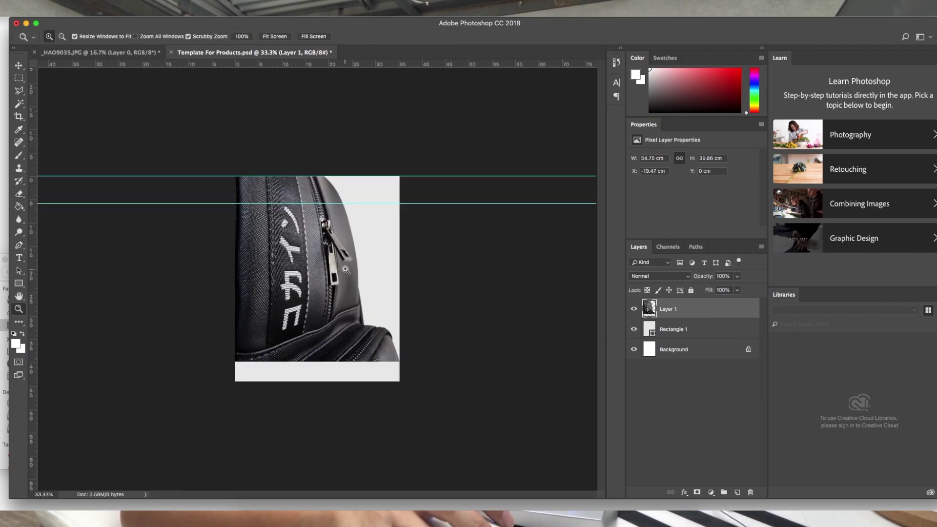
{"action": "key", "text": "super+t"}
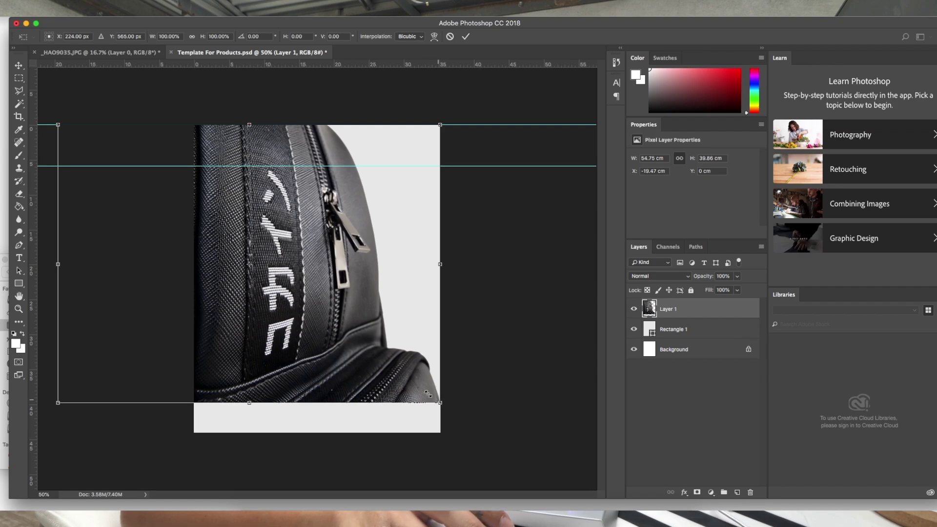
{"action": "left_click_drag", "start_coordinate": [429, 394], "coordinate": [350, 335]}
{"action": "left_click_drag", "start_coordinate": [293, 307], "coordinate": [360, 292]}
{"action": "left_click_drag", "start_coordinate": [422, 338], "coordinate": [502, 461]}
{"action": "left_click_drag", "start_coordinate": [493, 361], "coordinate": [377, 347]}
{"action": "key", "text": "Return"}
- Nudge the bag layer slightly to the right with Free Transform, to an X position of -25.05 cm
{"action": "key", "text": "z"}
{"action": "key", "text": "super+t"}
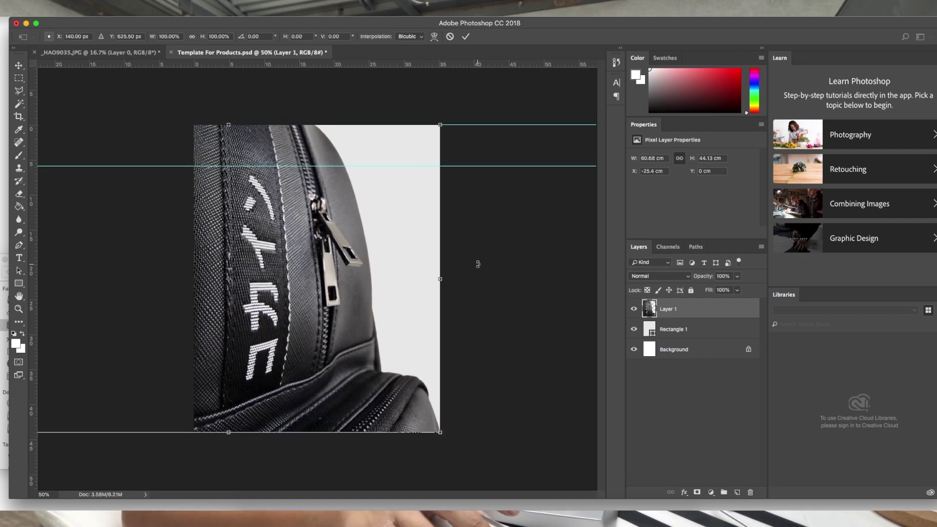
{"action": "key", "text": "shift+Right"}
{"action": "key", "text": "Return"}
- Try to save the composition as a JPEG copy named Bag1 in the Website folder
{"action": "key", "text": "super+shift+s"}
{"action": "left_click", "coordinate": [440, 170]}
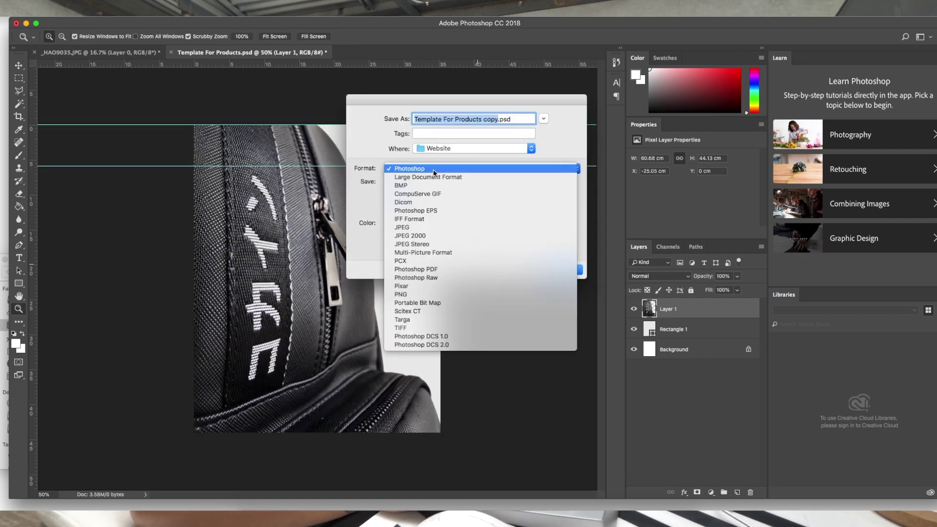
{"action": "left_click", "coordinate": [429, 224]}
{"action": "type", "text": "Bag1"}
{"action": "key", "text": "Return"}
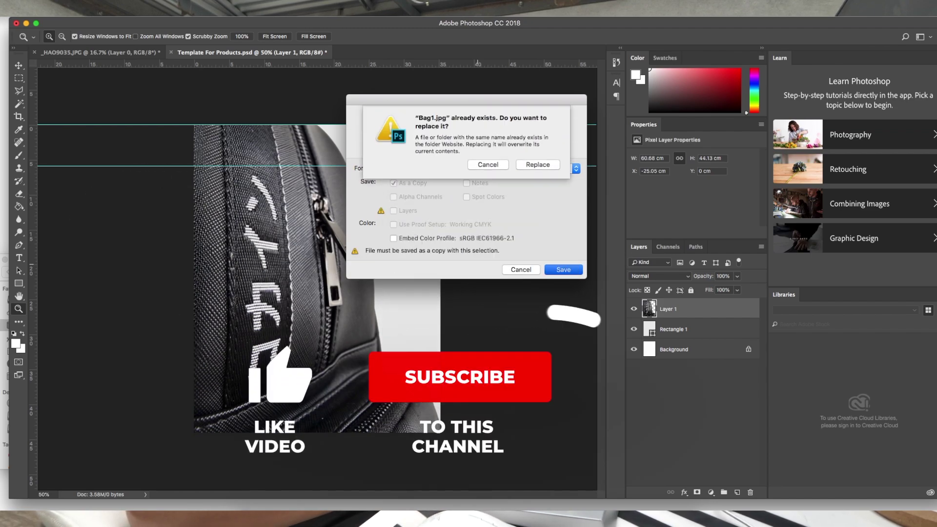
- Decline replacing the existing file and save the JPEG copy in the Website folder as Backpack1
{"action": "key", "text": "Escape"}
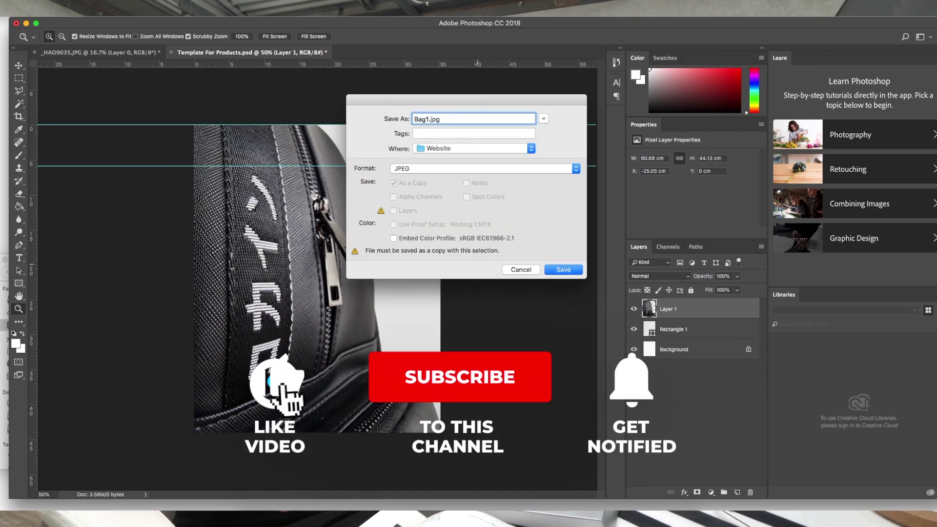
{"action": "key", "text": "BackSpace"}
{"action": "type", "text": "Backpack1"}
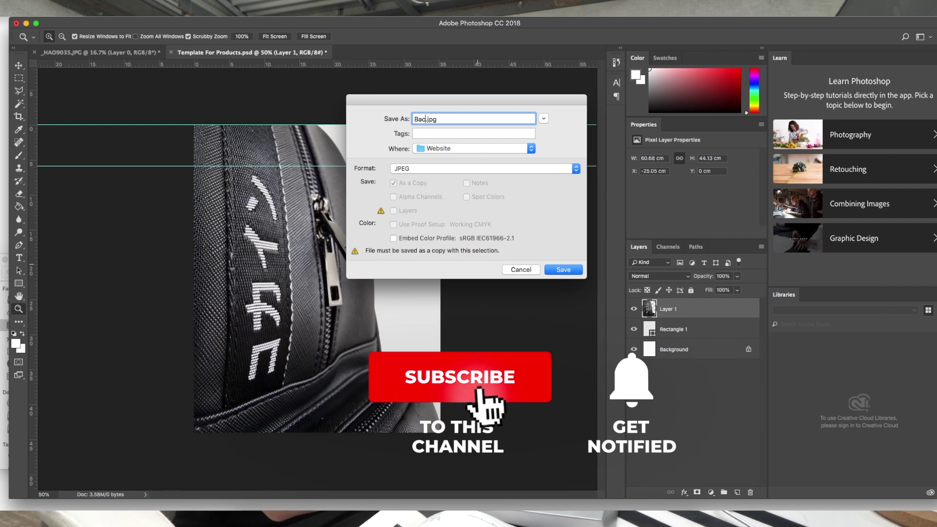
{"action": "key", "text": "Return"}
{"action": "key", "text": "Return"}
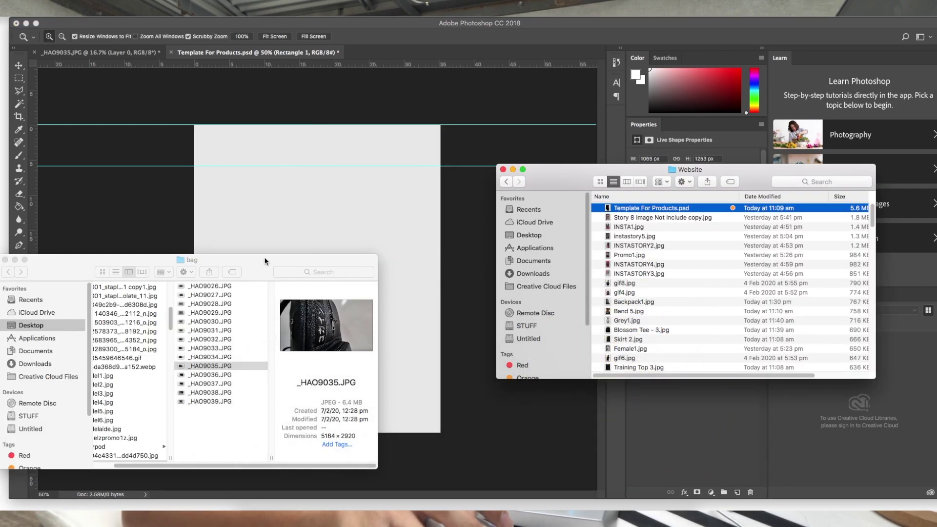
- Preview _HAO9039.JPG from the bag folder in Finder and place it in the product template
{"action": "left_click_drag", "start_coordinate": [265, 261], "coordinate": [731, 183]}
{"action": "left_click", "coordinate": [690, 323]}
{"action": "key", "text": "space"}
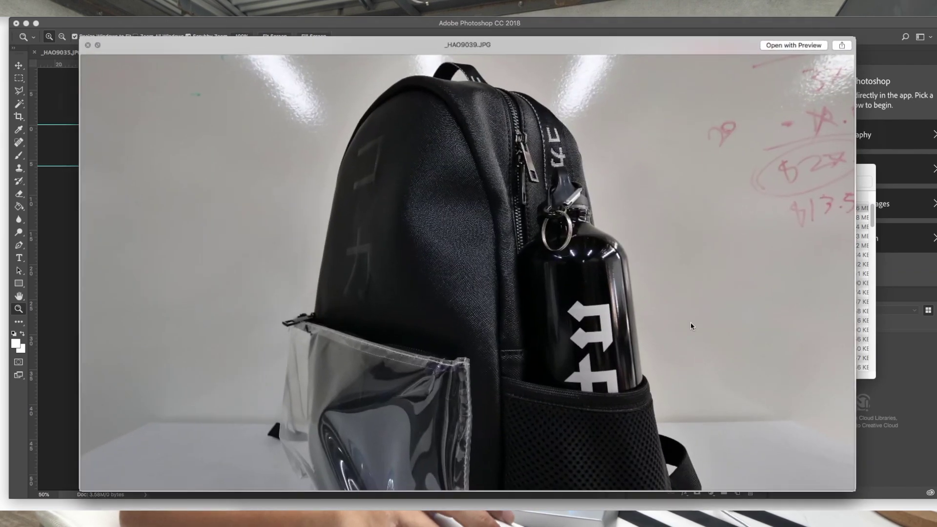
{"action": "key", "text": "space"}
{"action": "left_click_drag", "start_coordinate": [689, 323], "coordinate": [383, 320]}
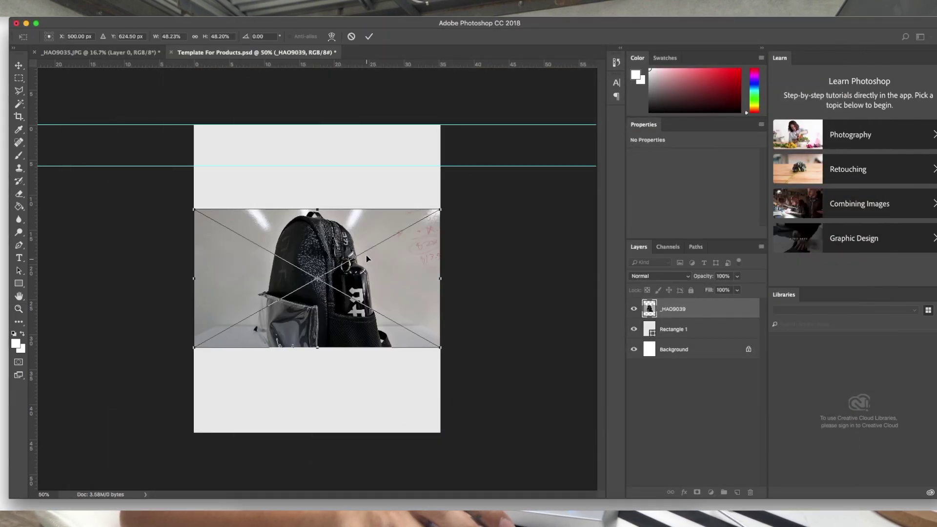
- Enlarge the placed _HAO9039 photo to about 78.49 × 44.2 cm so the backpack fills the template, with X at -22.4 cm and Y at 0
{"action": "left_click_drag", "start_coordinate": [440, 209], "coordinate": [243, 214]}
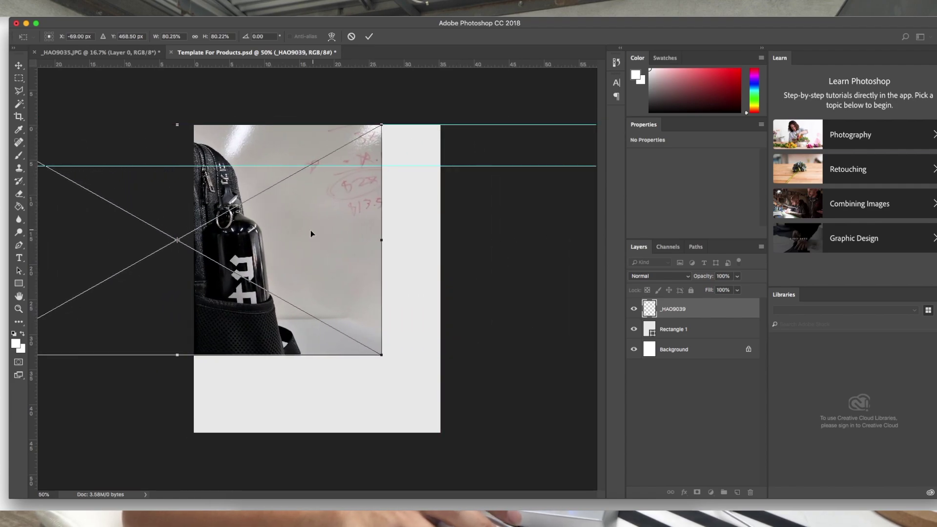
{"action": "mouse_move", "coordinate": [310, 233]}
{"action": "left_mouse_down"}
{"action": "mouse_move", "coordinate": [326, 251]}
{"action": "mouse_move", "coordinate": [324, 233]}
{"action": "left_mouse_up"}
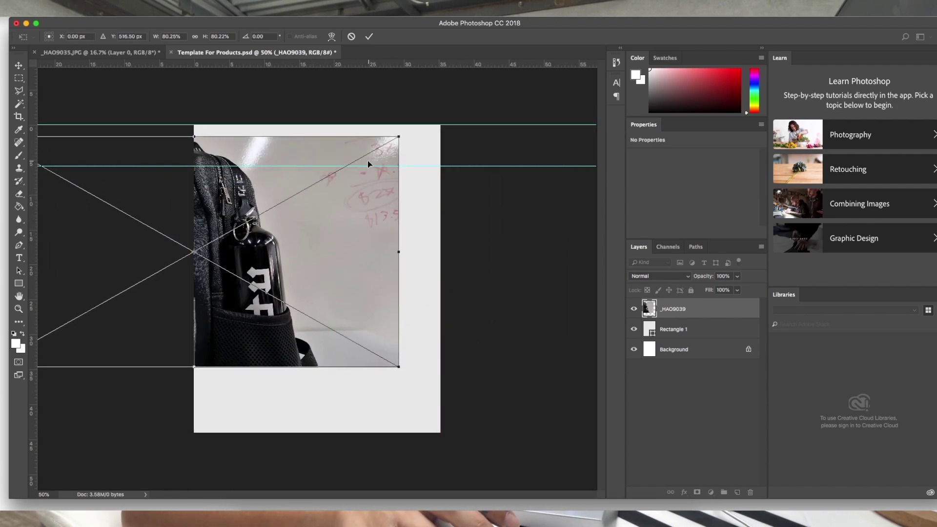
{"action": "left_click_drag", "start_coordinate": [368, 164], "coordinate": [412, 197]}
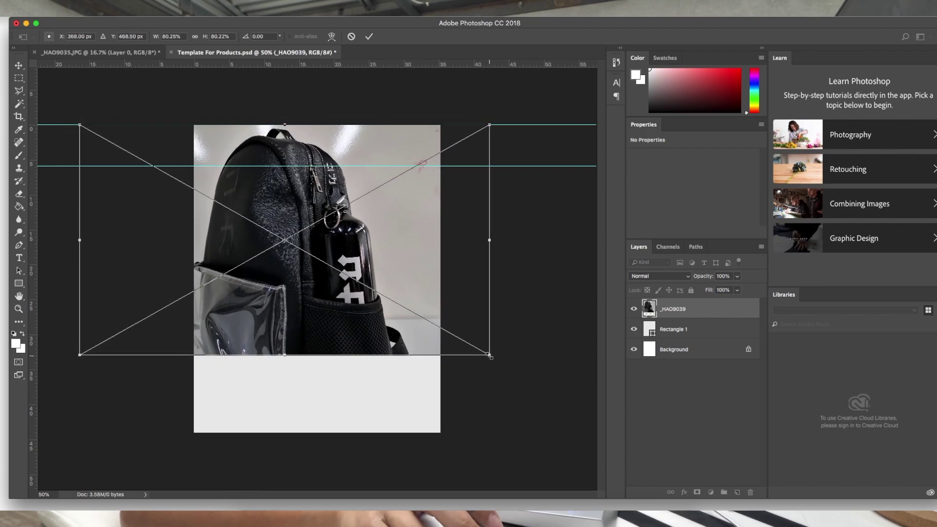
{"action": "left_click_drag", "start_coordinate": [490, 356], "coordinate": [582, 494]}
{"action": "left_click_drag", "start_coordinate": [498, 297], "coordinate": [456, 291]}
{"action": "key", "text": "Return"}
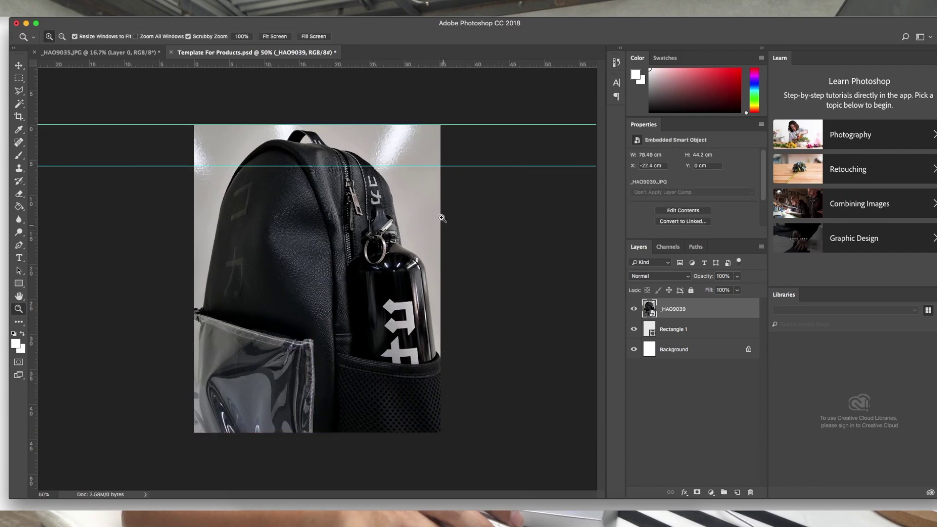
- Select the entire wall background around the backpack and bottle with the Magic Wand, including the light reflections
{"action": "key", "text": "w"}
{"action": "left_click", "coordinate": [385, 146]}
{"action": "left_click", "coordinate": [389, 141], "text": "shift"}
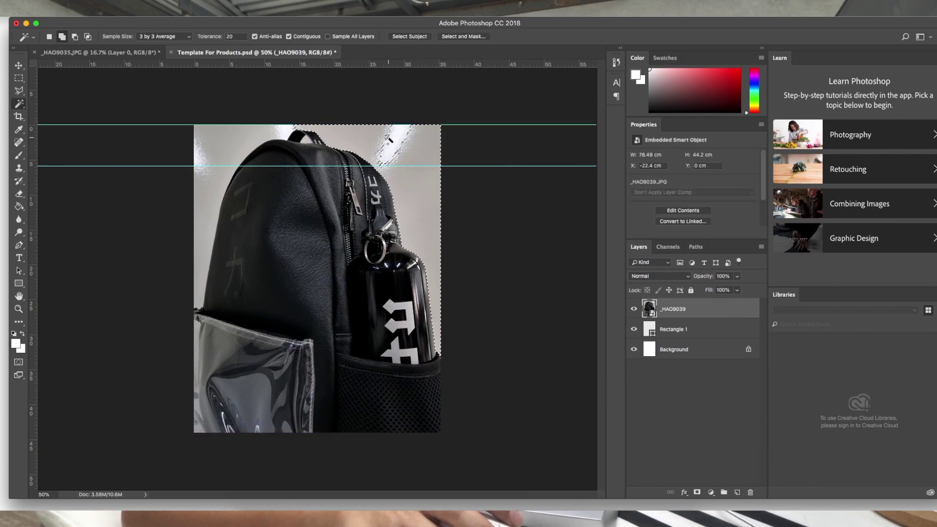
{"action": "left_click", "coordinate": [388, 151], "text": "shift"}
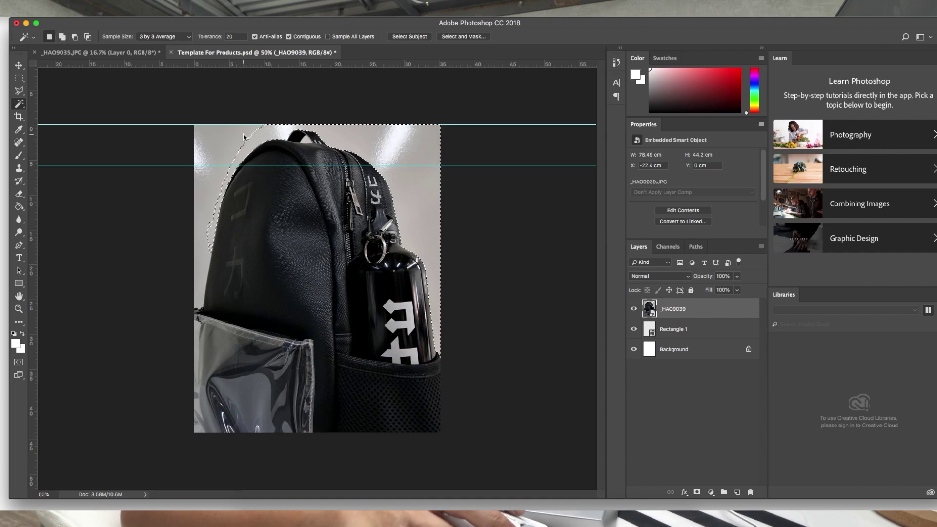
{"action": "left_click", "coordinate": [209, 158], "text": "shift"}
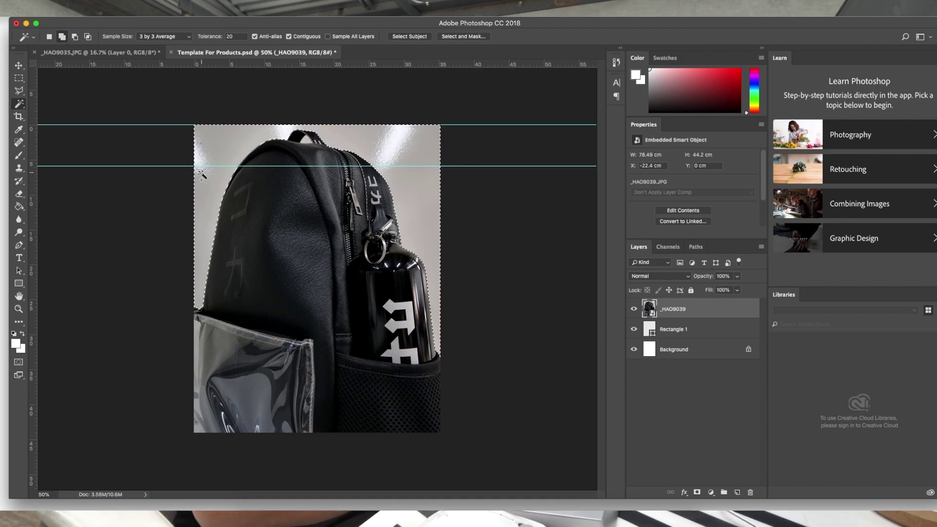
- Rasterize the _HAO9039 layer, delete the selected wall background and clear the selection
{"action": "key", "text": "BackSpace"}
{"action": "key", "text": "Return"}
{"action": "key", "text": "e"}
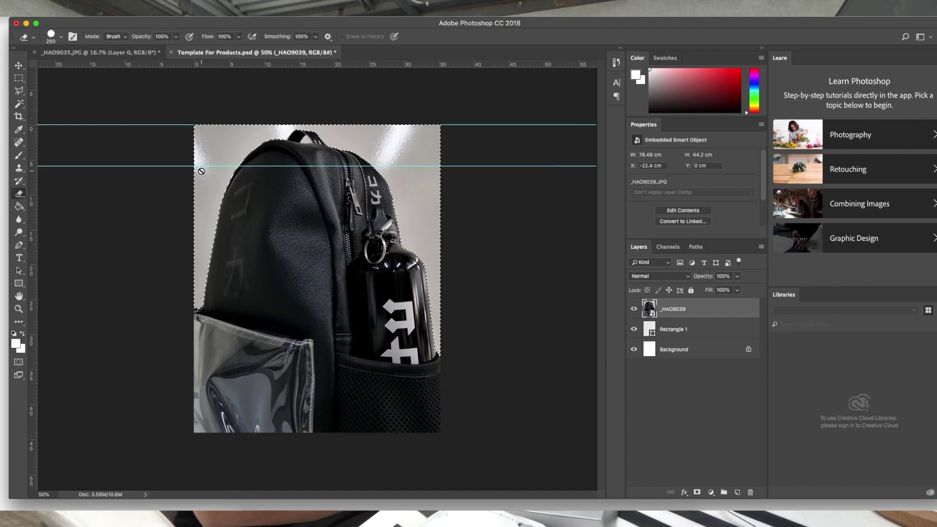
{"action": "left_click", "coordinate": [202, 174]}
{"action": "key", "text": "Return"}
{"action": "key", "text": "BackSpace"}
{"action": "key", "text": "super+d"}
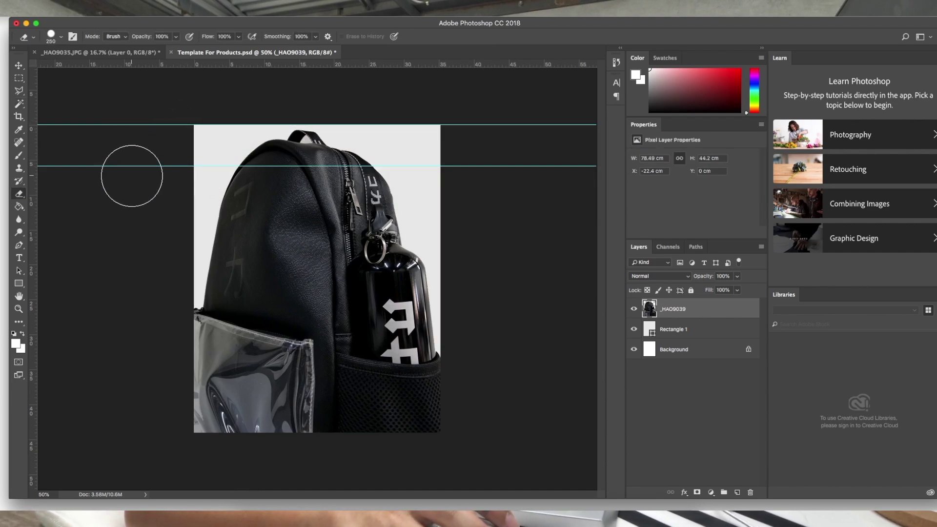
- Save the composition as a JPEG copy named BackPack2 in the Website folder and delete the backpack layer from the template
{"action": "key", "text": "super+shift+s"}
{"action": "left_click", "coordinate": [434, 168]}
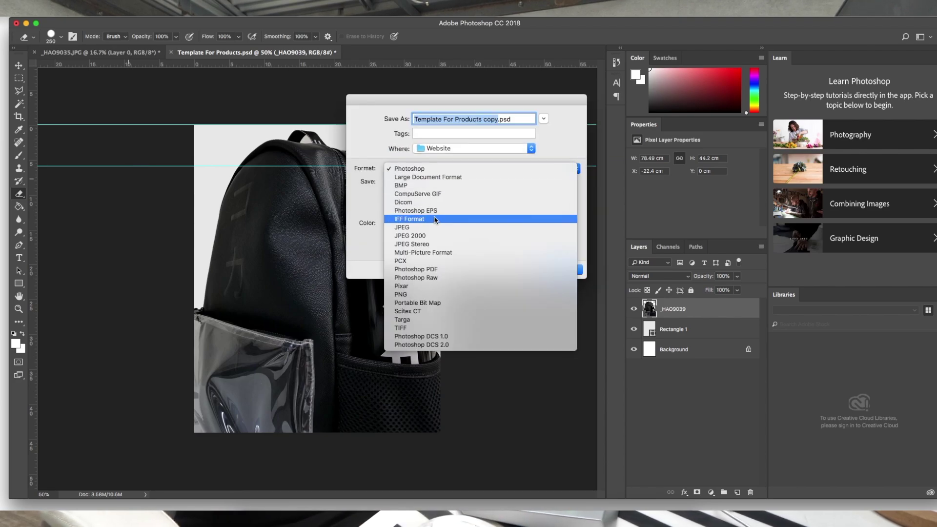
{"action": "left_click", "coordinate": [432, 226]}
{"action": "type", "text": "BackPack2.jpg"}
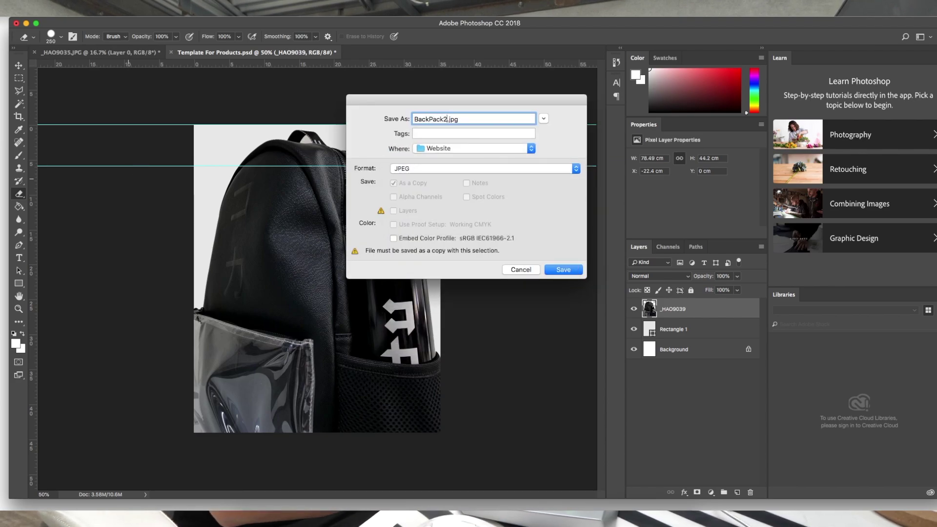
{"action": "key", "text": "Return"}
{"action": "key", "text": "Return"}
{"action": "key", "text": "BackSpace"}
- Switch to Finder, preview _HAO9032.JPG in the bag folder and place it in the product template
{"action": "key", "text": "super+Tab"}
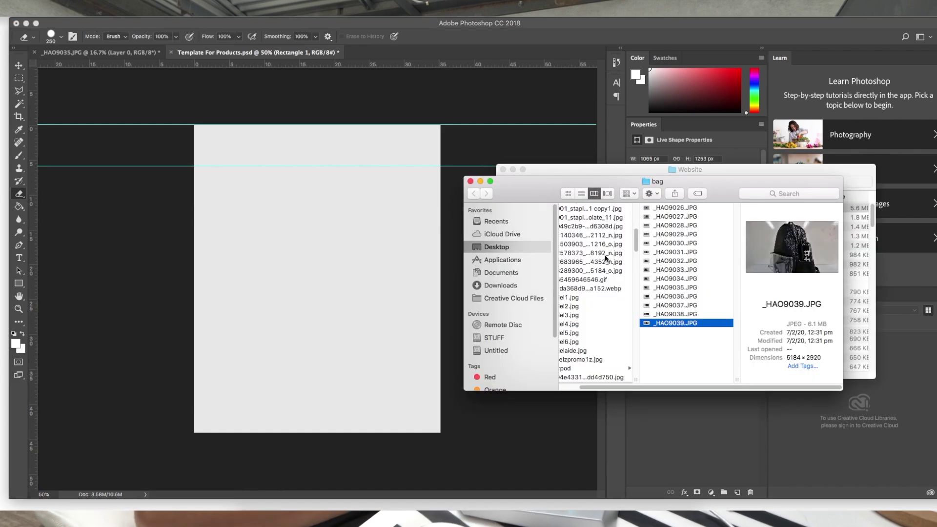
{"action": "left_click", "coordinate": [683, 262]}
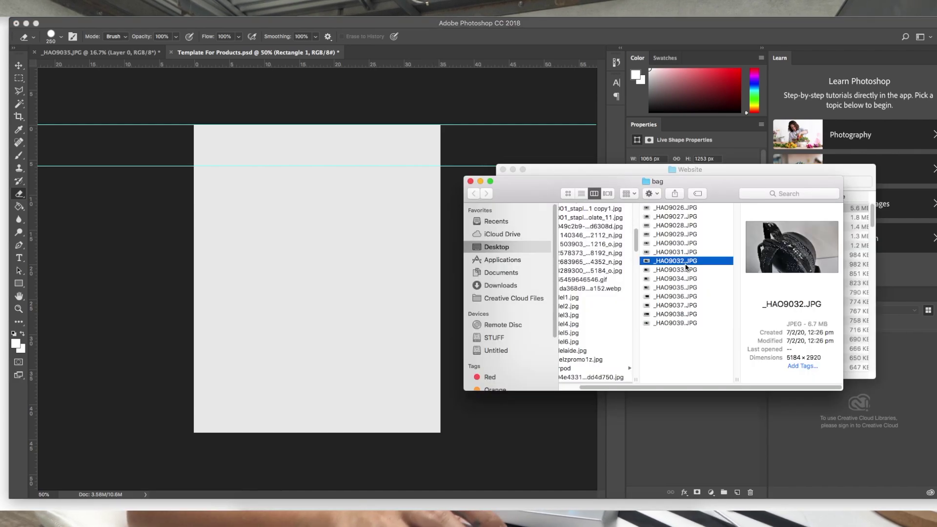
{"action": "key", "text": "space"}
{"action": "key", "text": "space"}
{"action": "left_click_drag", "start_coordinate": [686, 266], "coordinate": [358, 293]}
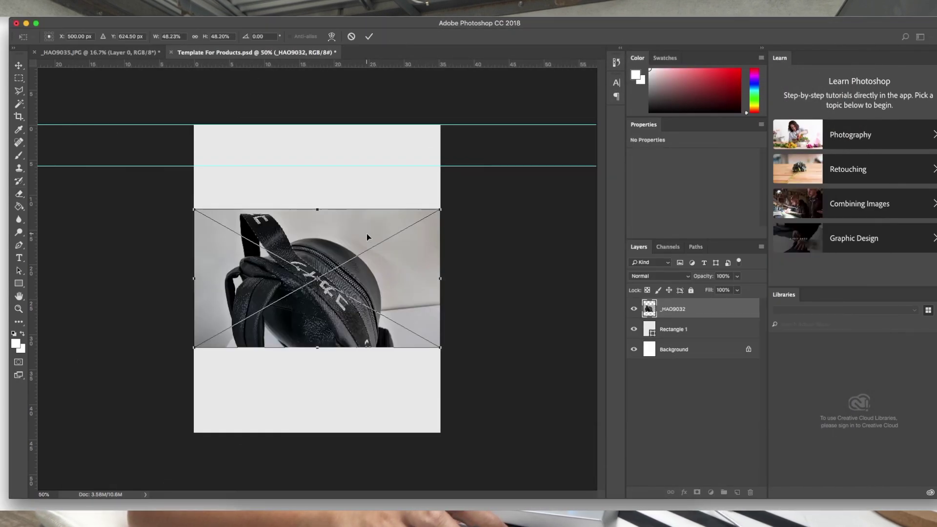
- Scale the _HAO9032 photo to about 81.5% and move it flush with the canvas's lower edge, at X -7.97 cm and Y 10.65 cm
{"action": "mouse_move", "coordinate": [437, 213]}
{"action": "left_mouse_down"}
{"action": "mouse_move", "coordinate": [512, 151]}
{"action": "mouse_move", "coordinate": [618, 95]}
{"action": "left_mouse_up"}
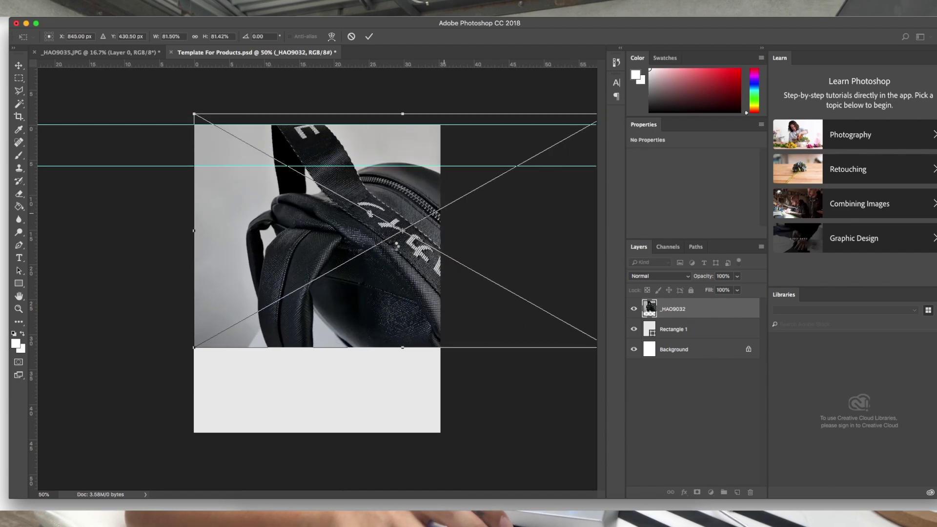
{"action": "key", "text": "Return"}
{"action": "key", "text": "e"}
{"action": "key", "text": "super+t"}
{"action": "mouse_move", "coordinate": [410, 219]}
{"action": "left_mouse_down"}
{"action": "mouse_move", "coordinate": [396, 295]}
{"action": "mouse_move", "coordinate": [359, 309]}
{"action": "mouse_move", "coordinate": [364, 302]}
{"action": "left_mouse_up"}
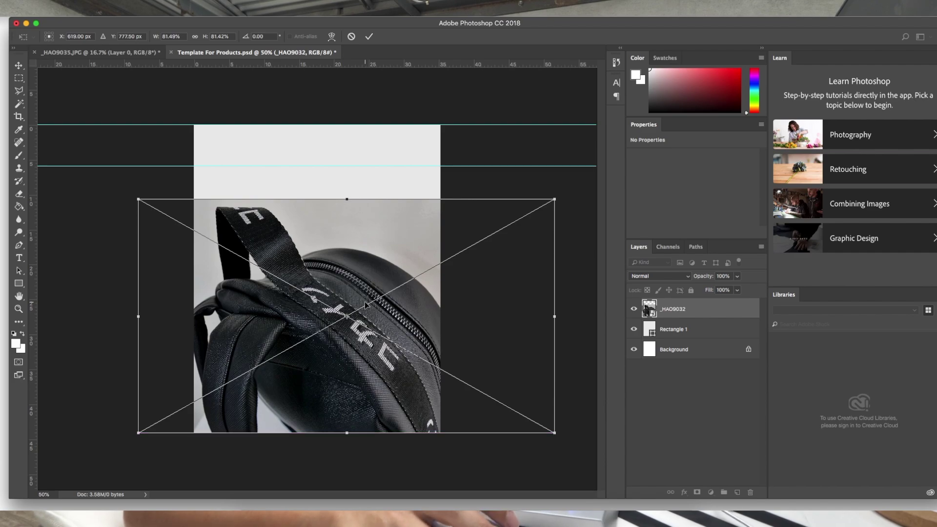
{"action": "key", "text": "Return"}
- Select the wall background and the gaps between the bag's straps with the Magic Wand
{"action": "key", "text": "w"}
{"action": "left_click", "coordinate": [379, 218]}
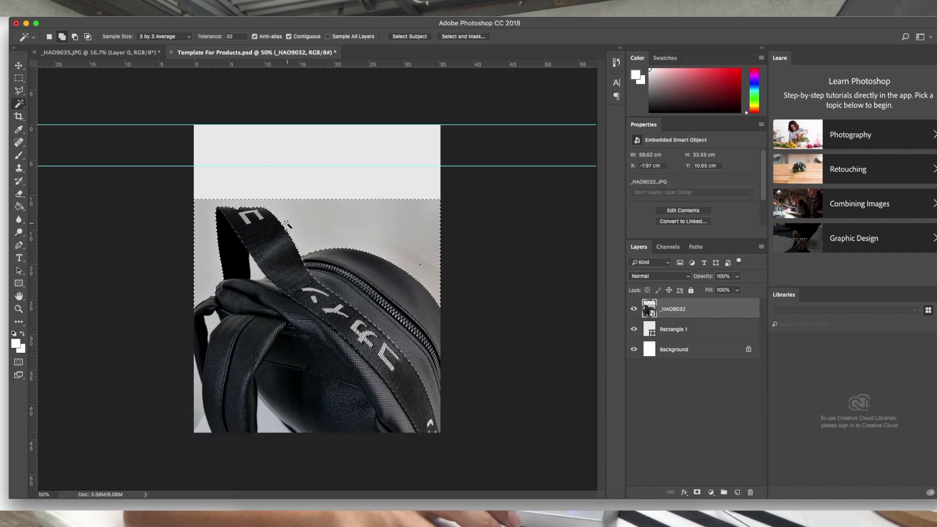
{"action": "left_click", "coordinate": [256, 275], "text": "shift"}
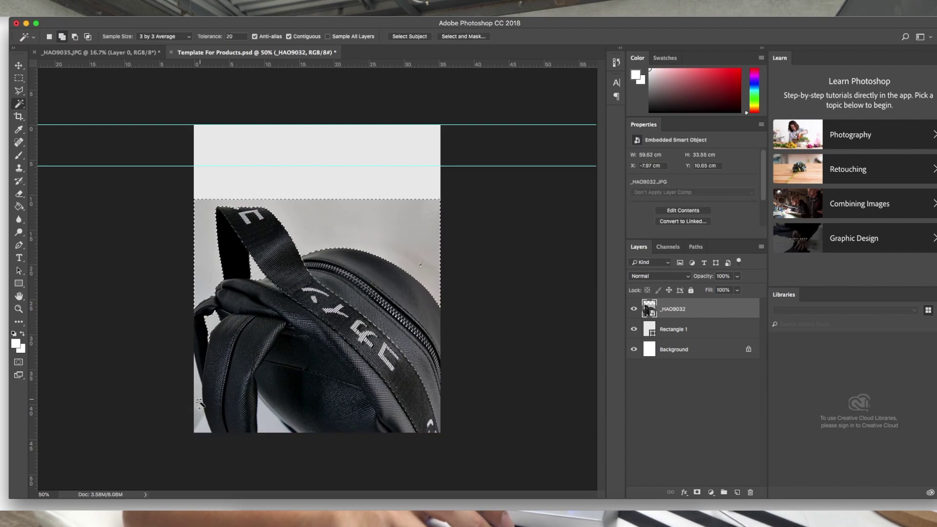
{"action": "left_click", "coordinate": [280, 433], "text": "shift"}
- Rasterize the _HAO9032 layer and delete the selected background around the bag and its straps
{"action": "key", "text": "e"}
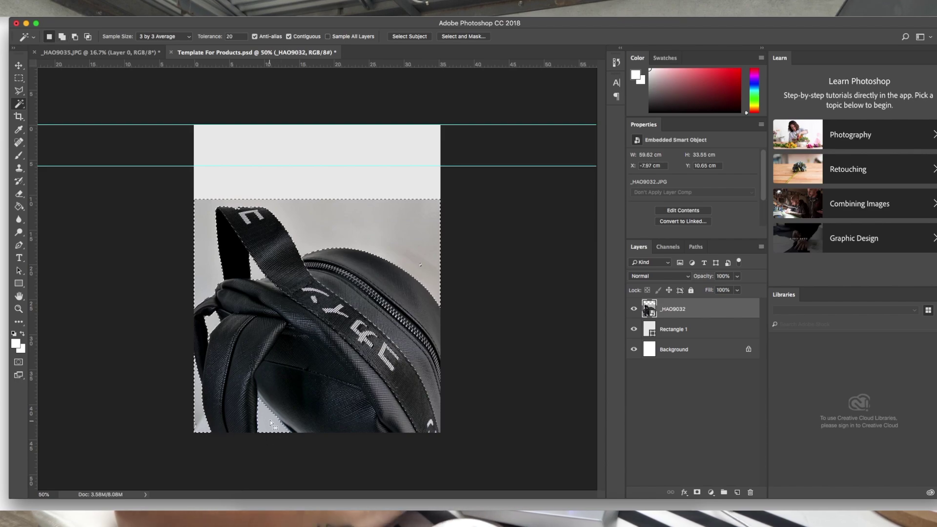
{"action": "left_click", "coordinate": [383, 242]}
{"action": "key", "text": "Return"}
{"action": "key", "text": "Delete"}
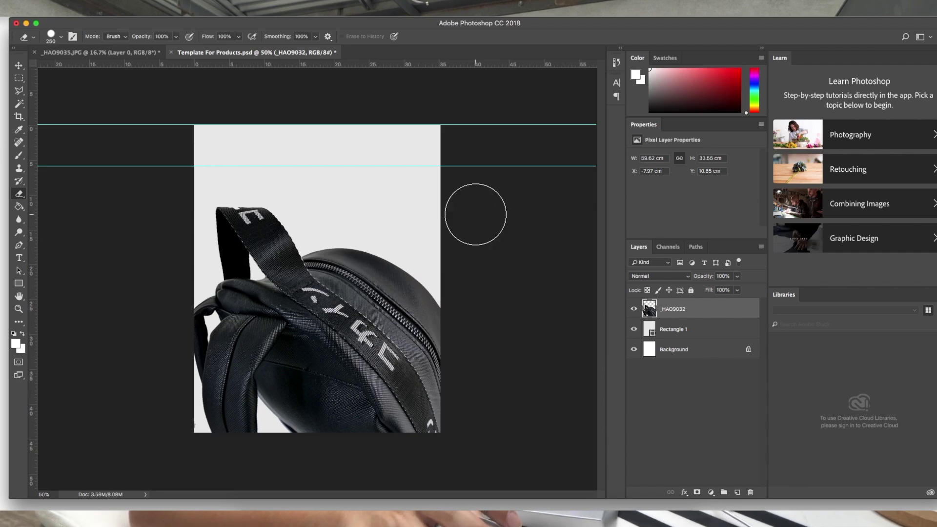
- Save the composition as a JPEG copy named BackPack3 in the Website folder and delete the bag layer from the template
{"action": "key", "text": "super+shift+s"}
{"action": "left_click", "coordinate": [479, 168]}
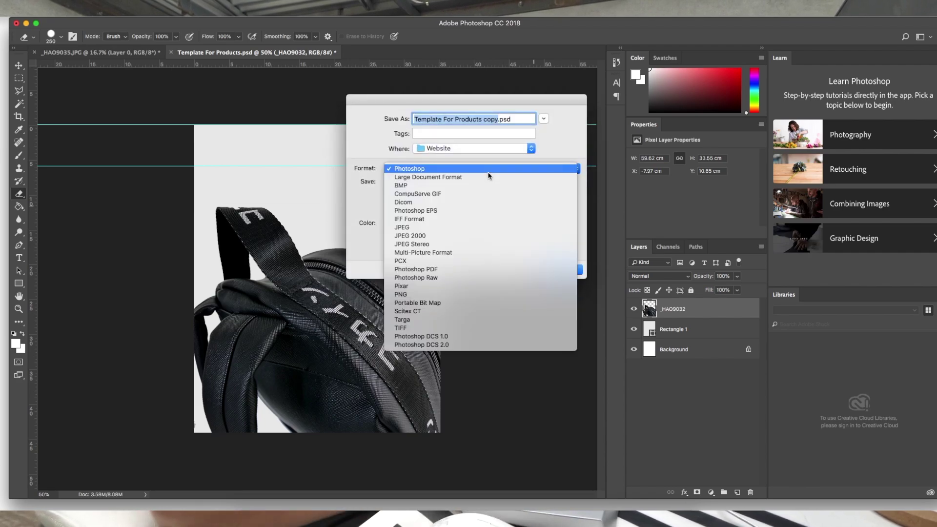
{"action": "left_click", "coordinate": [446, 228]}
{"action": "type", "text": "Beaumont3"}
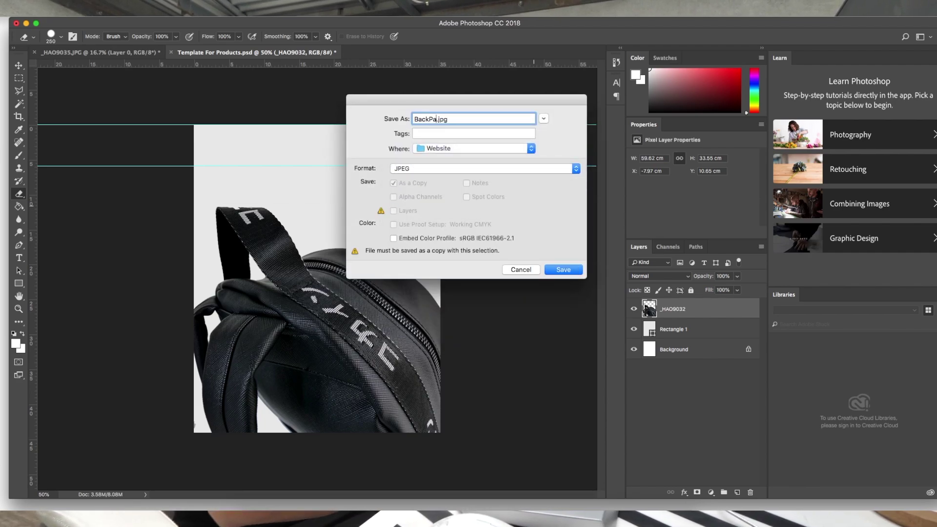
{"action": "key", "text": "Return"}
{"action": "key", "text": "Return"}
{"action": "key", "text": "BackSpace"}
- Switch to Finder and preview the photos in the bag folder to choose the next product shot
{"action": "key", "text": "super+Tab"}
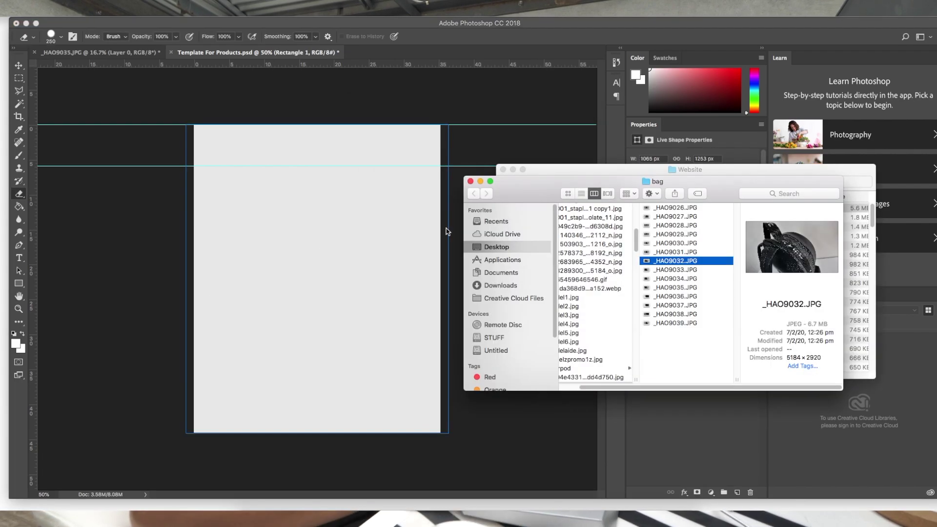
{"action": "left_click", "coordinate": [675, 277]}
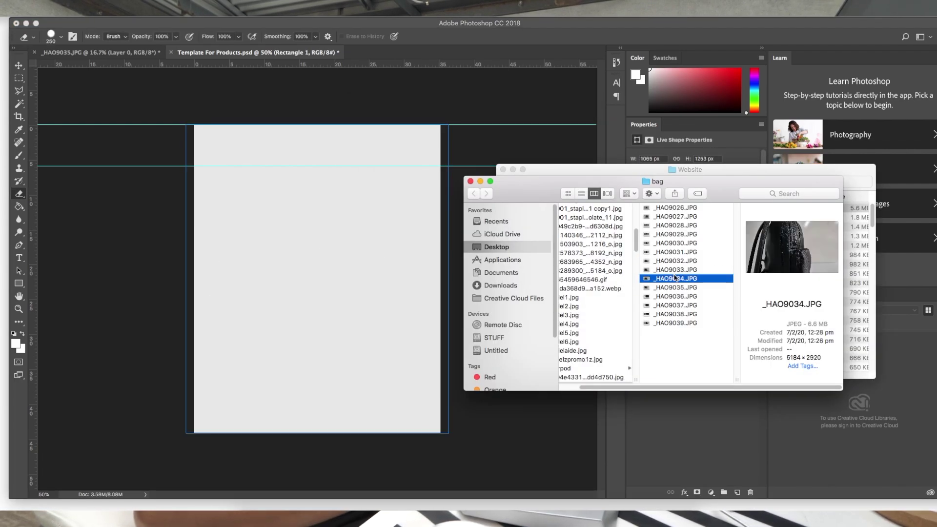
{"action": "key", "text": "space"}
{"action": "key", "text": "space"}
{"action": "key", "text": "Up"}
{"action": "key", "text": "Up"}
{"action": "key", "text": "Up"}
{"action": "key", "text": "Up"}
{"action": "key", "text": "Up"}
{"action": "key", "text": "Up"}
{"action": "key", "text": "Up"}
{"action": "key", "text": "Up"}
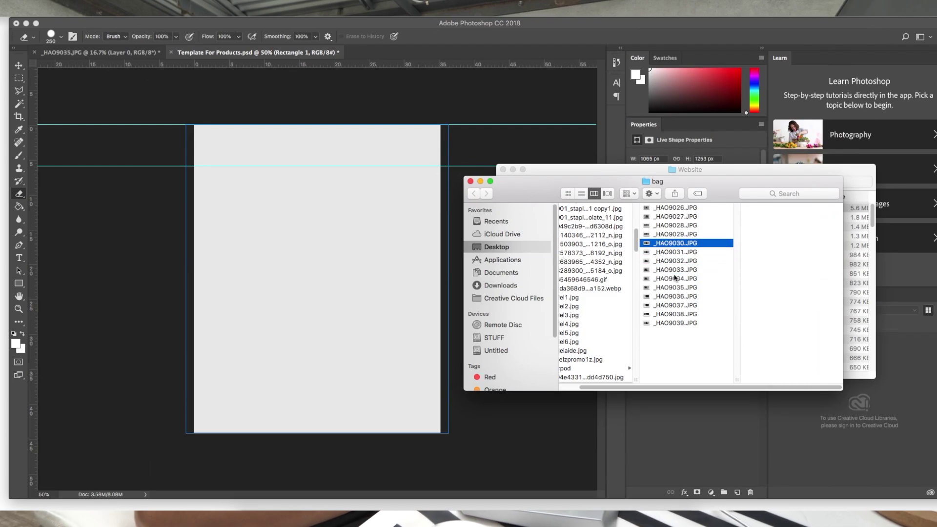
{"action": "key", "text": "space"}
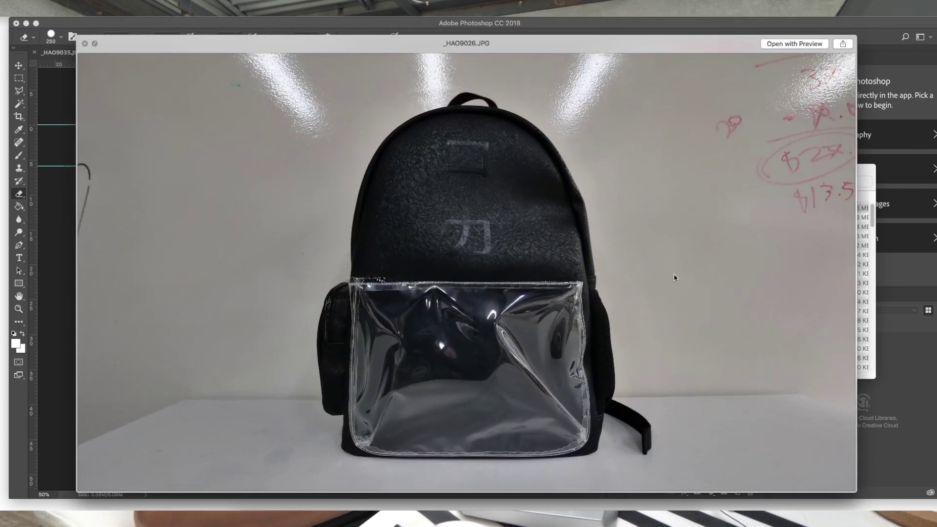
{"action": "key", "text": "Down"}
{"action": "key", "text": "Up"}
{"action": "key", "text": "Down"}
{"action": "key", "text": "Down"}
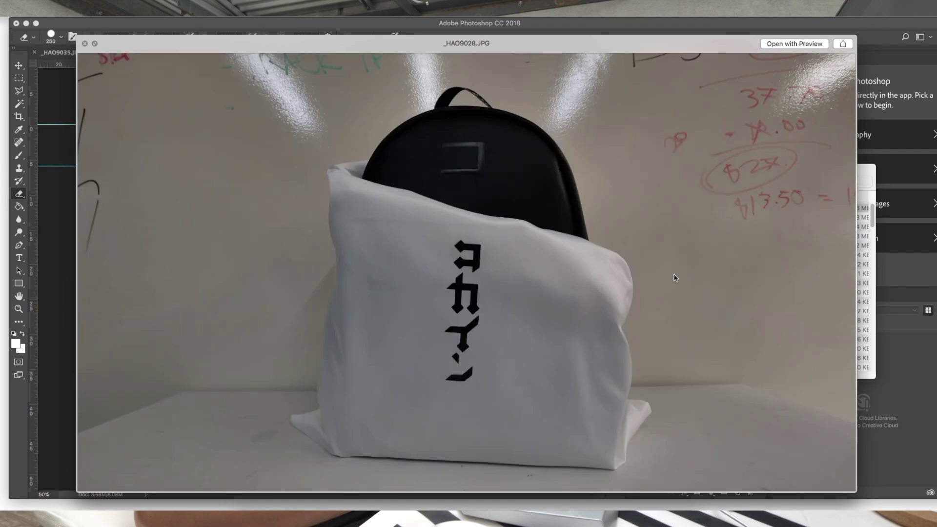
{"action": "key", "text": "Down"}
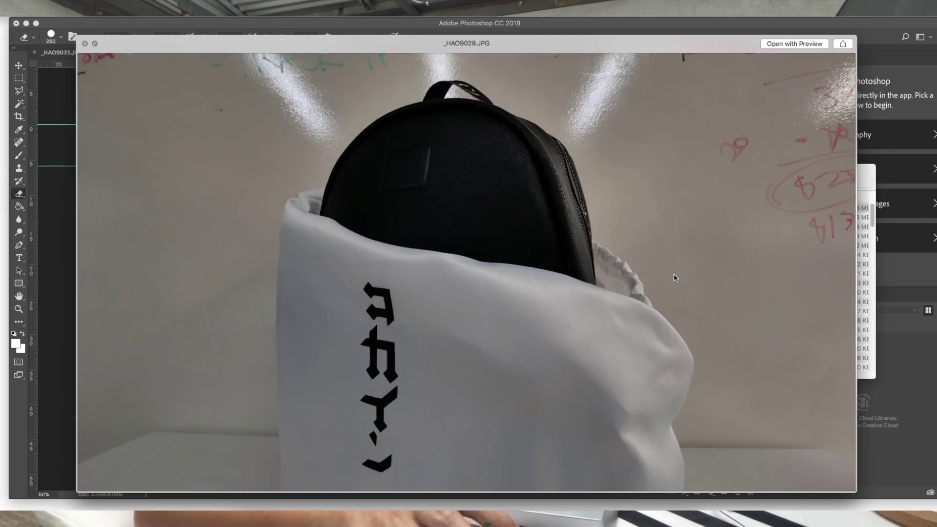
- Place _HAO9028.JPG in the template, enlarge it to about 67.7 × 38.1 cm and center the wrapped backpack on the canvas
{"action": "key", "text": "space"}
{"action": "left_click_drag", "start_coordinate": [334, 264], "coordinate": [309, 158]}
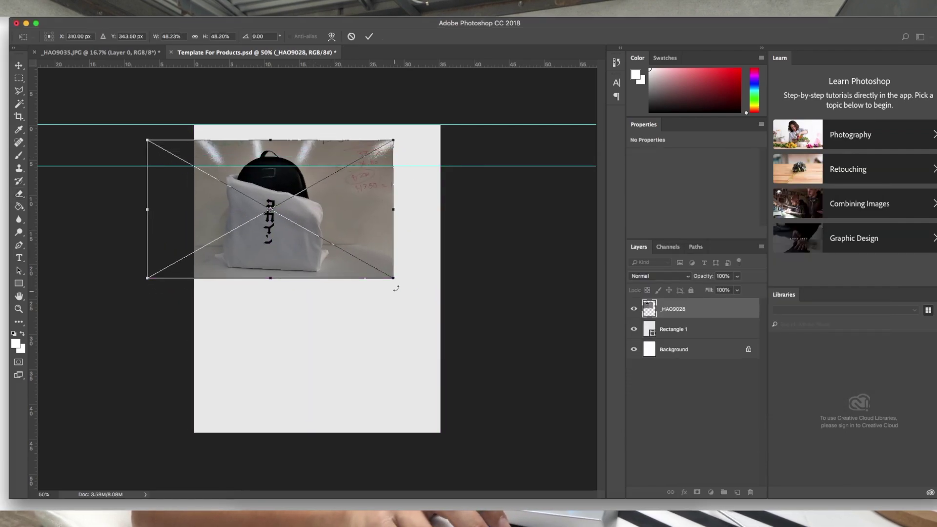
{"action": "left_click_drag", "start_coordinate": [393, 271], "coordinate": [576, 484]}
{"action": "left_click_drag", "start_coordinate": [514, 330], "coordinate": [453, 335]}
{"action": "key", "text": "Return"}
{"action": "key", "text": "e"}
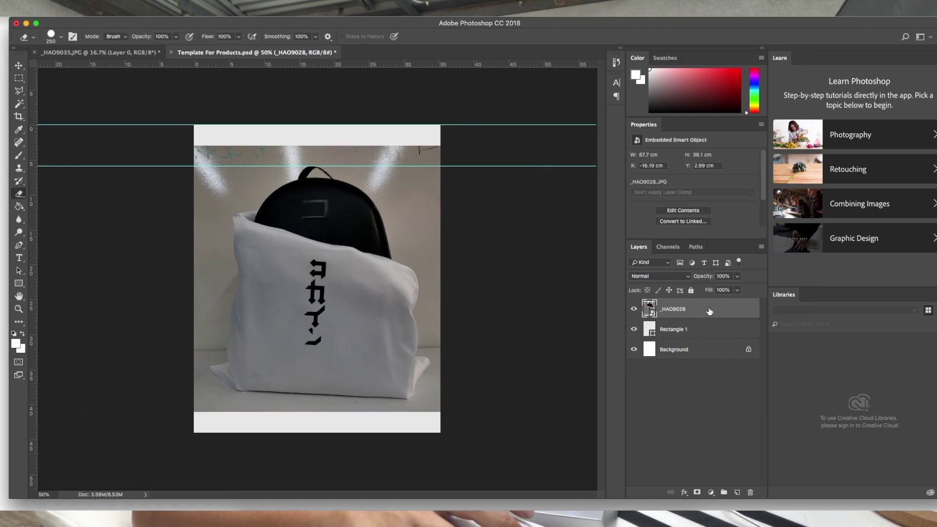
{"action": "key", "text": "w"}
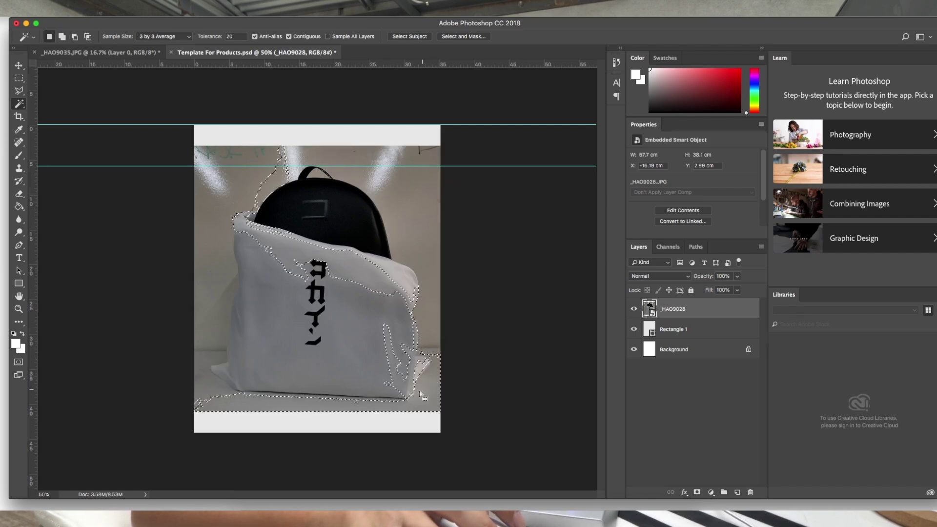
{"action": "left_click", "coordinate": [315, 387]}
{"action": "left_click", "coordinate": [247, 326]}
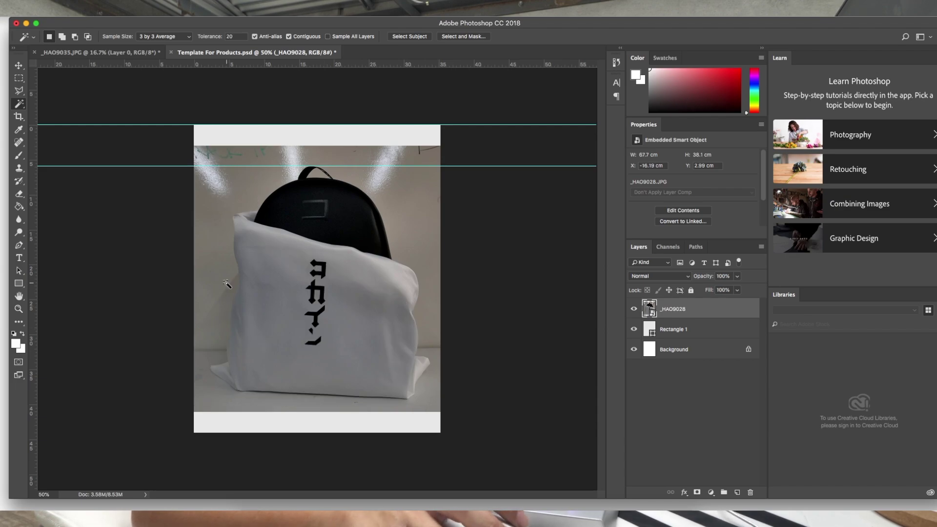
{"action": "left_click", "coordinate": [223, 280]}
{"action": "left_click", "coordinate": [224, 280]}
- Raise the _HAO9028 layer's brightness to 41 with a Brightness/Contrast adjustment
{"action": "left_click", "coordinate": [181, 12]}
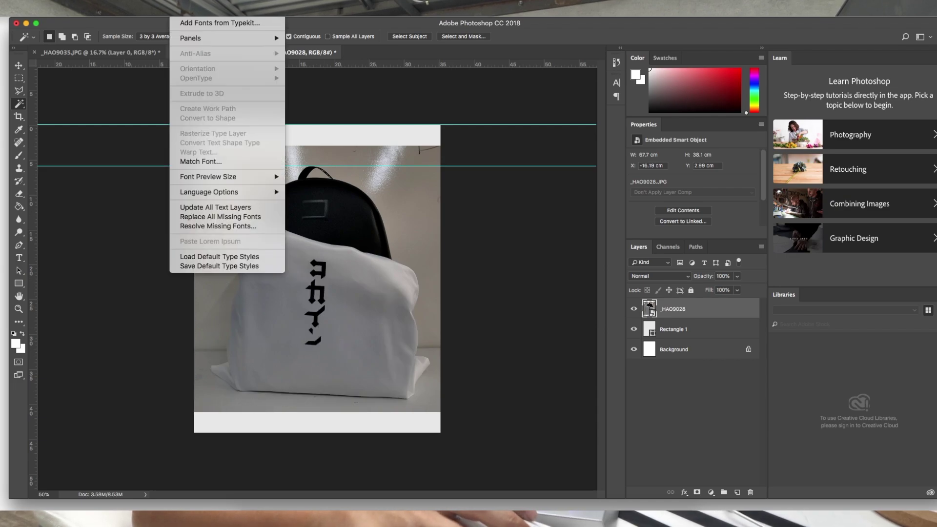
{"action": "mouse_move", "coordinate": [156, 12]}
{"action": "mouse_move", "coordinate": [146, 39]}
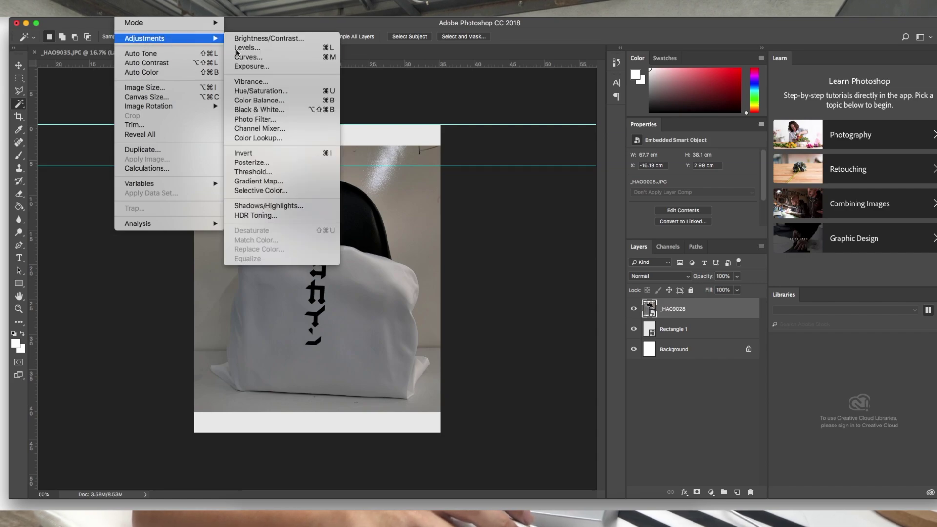
{"action": "left_click", "coordinate": [254, 34]}
{"action": "left_click_drag", "start_coordinate": [444, 178], "coordinate": [463, 176]}
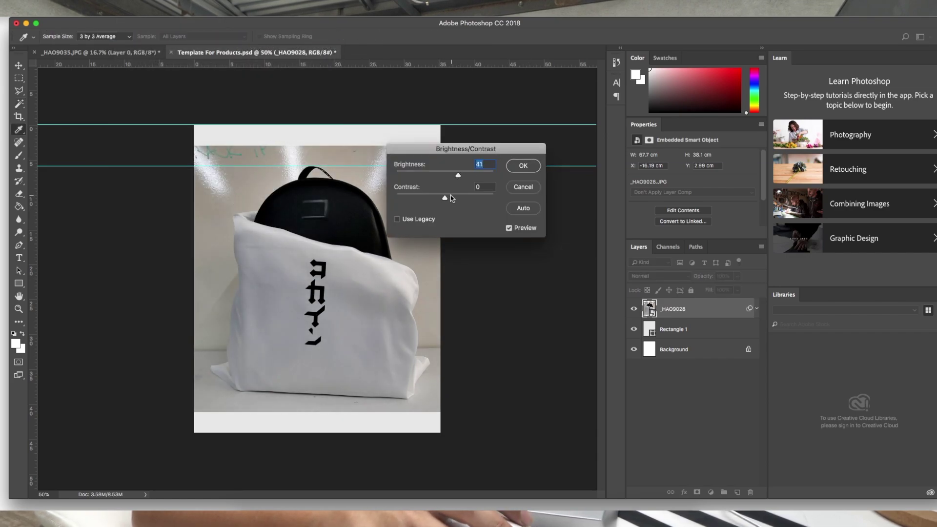
{"action": "left_click", "coordinate": [519, 166]}
- Select the backdrop around the wrapped backpack with the Magic Wand at tolerance 100 and rasterize the _HAO9028 layer
{"action": "key", "text": "w"}
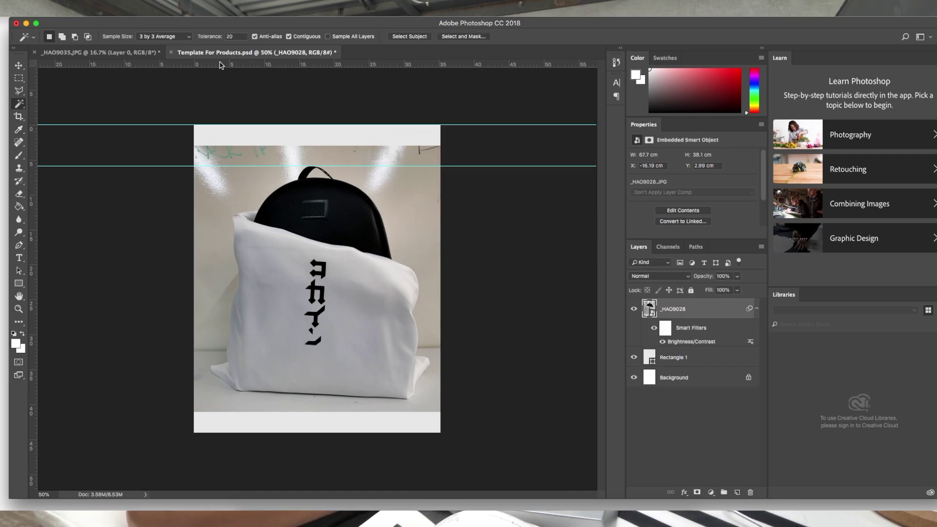
{"action": "double_click", "coordinate": [234, 37]}
{"action": "type", "text": "100"}
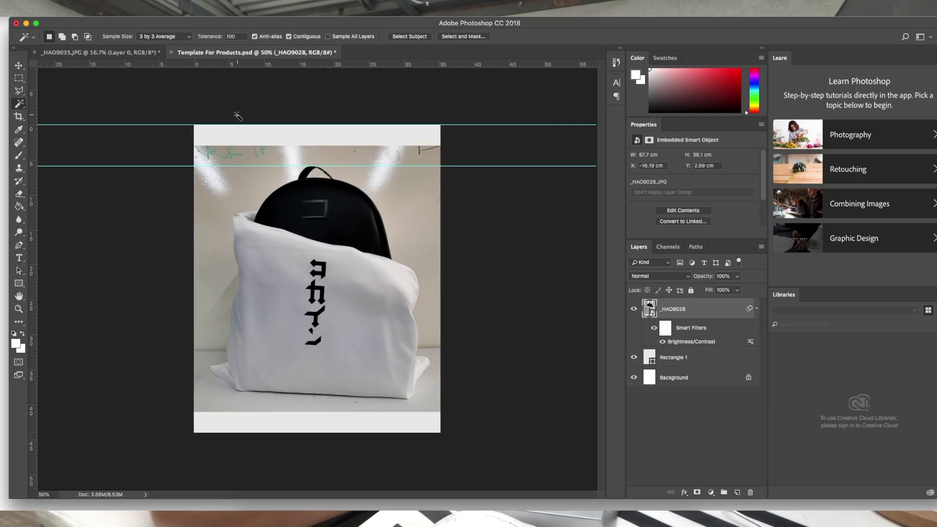
{"action": "left_click", "coordinate": [236, 184]}
{"action": "key", "text": "Delete"}
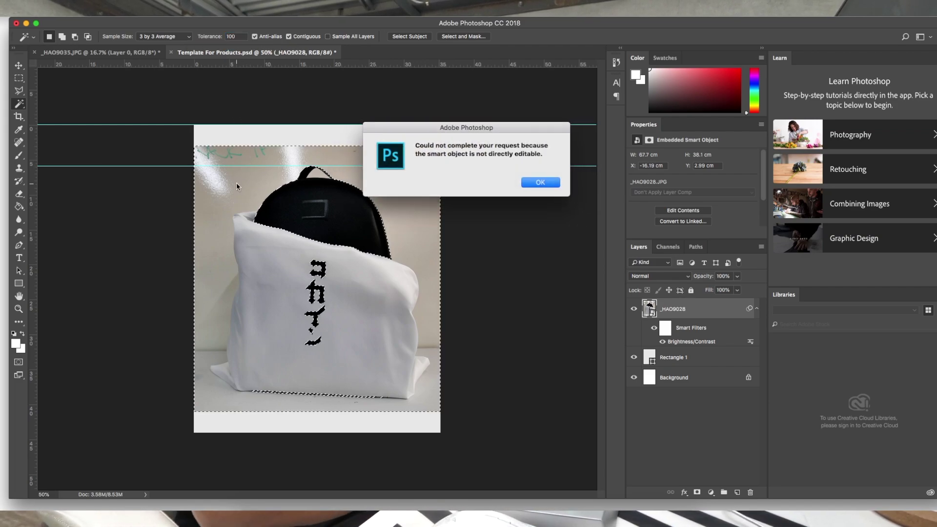
{"action": "key", "text": "Return"}
{"action": "key", "text": "e"}
{"action": "left_click", "coordinate": [236, 184]}
{"action": "key", "text": "Return"}
- Try deleting the selected backdrop, undo the deletion and clear the selection
{"action": "key", "text": "Delete"}
{"action": "key", "text": "super+d"}
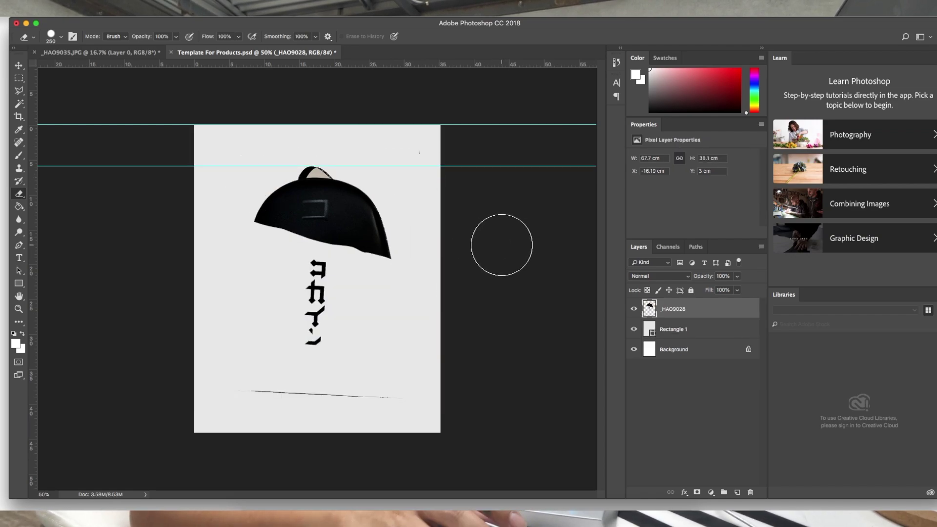
{"action": "key", "text": "super+z"}
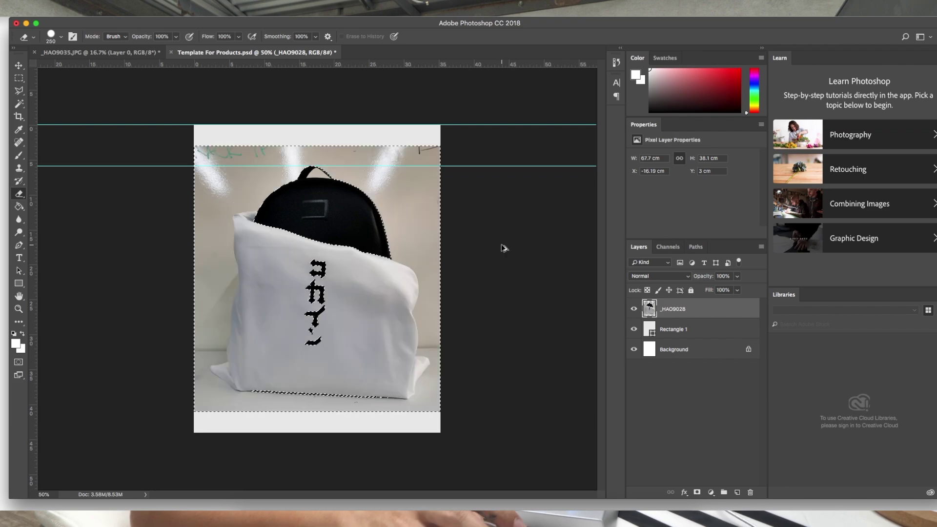
{"action": "key", "text": "super+d"}
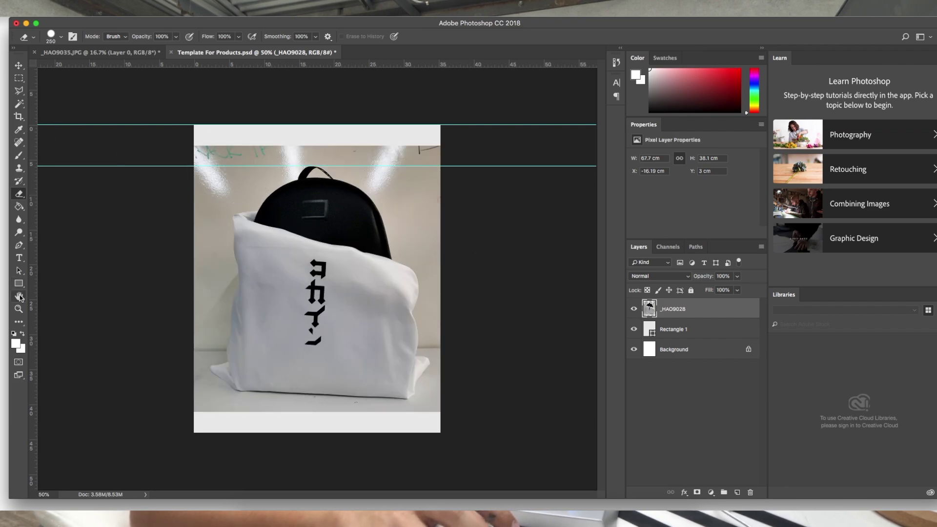
- Outline the wrapped backpack with the Polygonal Lasso, following the white cloth closely and passing loosely around the black top and handle
{"action": "left_click", "coordinate": [18, 311]}
{"action": "left_click", "coordinate": [249, 230]}
{"action": "left_click", "coordinate": [234, 215]}
{"action": "left_click", "coordinate": [194, 187]}
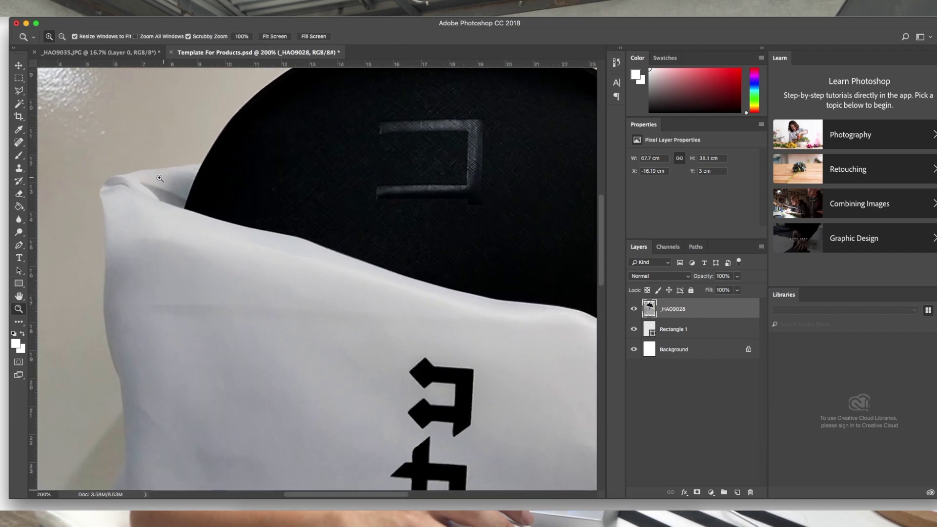
{"action": "left_click", "coordinate": [20, 91]}
{"action": "left_click", "coordinate": [21, 95]}
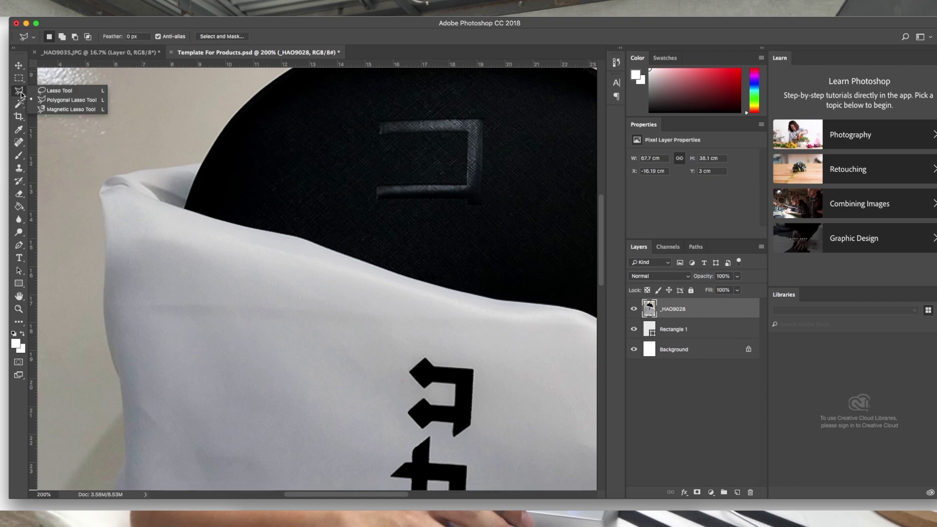
{"action": "left_click", "coordinate": [64, 102]}
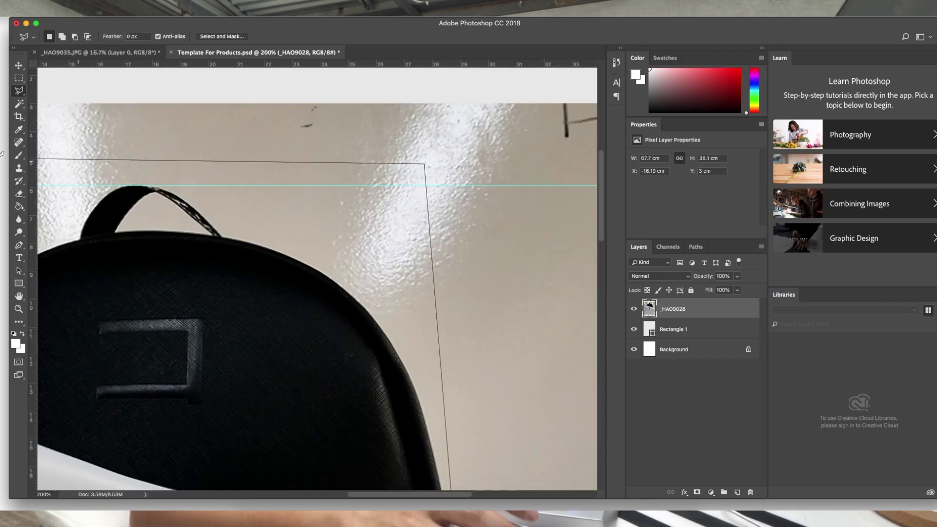
{"action": "scroll", "coordinate": [151, 165], "scroll_direction": "left", "scroll_amount": 4}
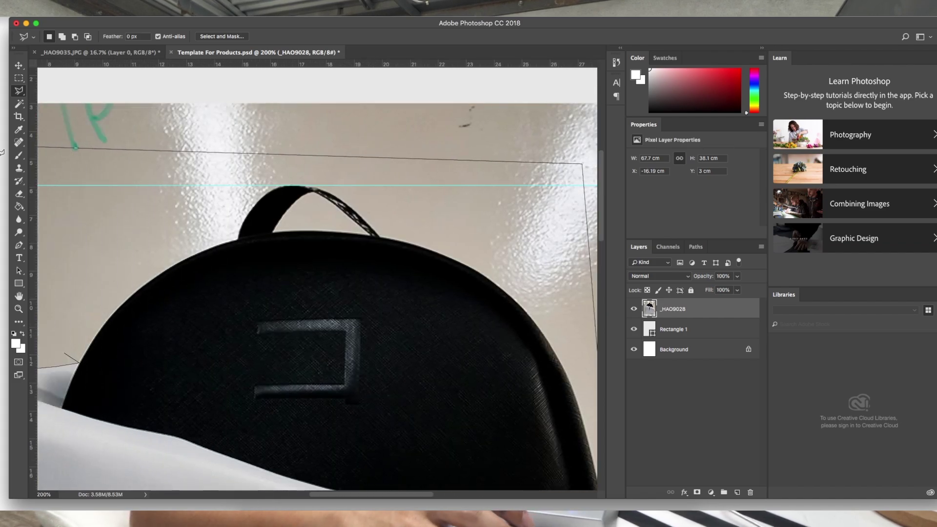
{"action": "left_click", "coordinate": [152, 165]}
{"action": "scroll", "coordinate": [152, 165], "scroll_direction": "left", "scroll_amount": 3}
{"action": "left_click", "coordinate": [142, 352]}
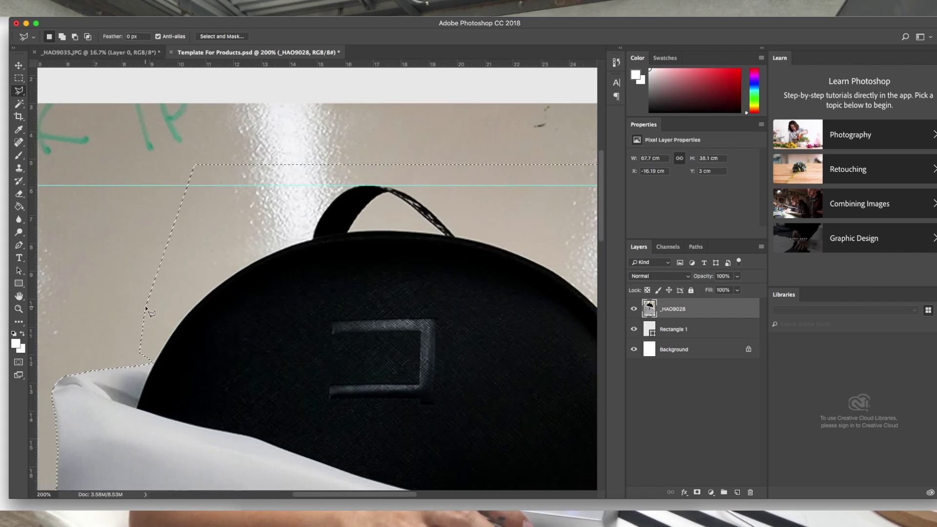
- Invert the lasso selection and delete the backdrop outside the outlined backpack
{"action": "right_click", "coordinate": [260, 277]}
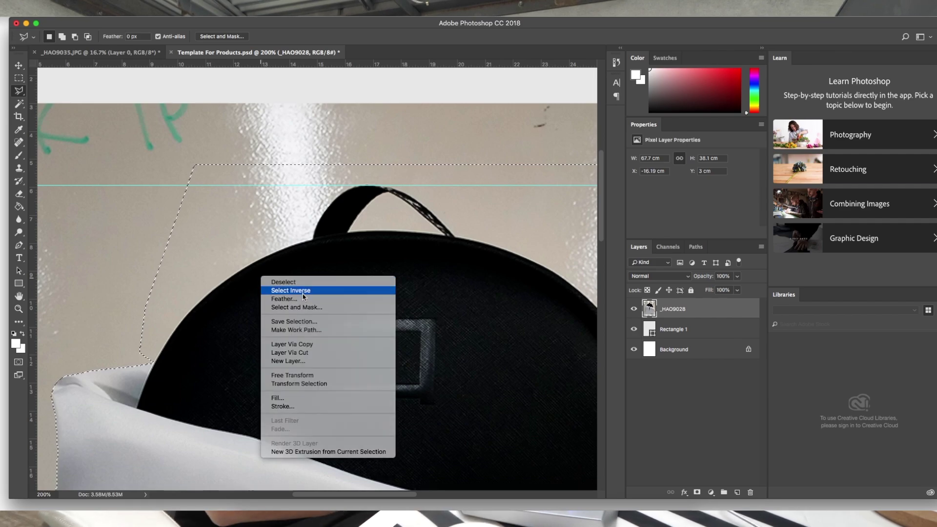
{"action": "left_click", "coordinate": [288, 291]}
{"action": "key", "text": "Delete"}
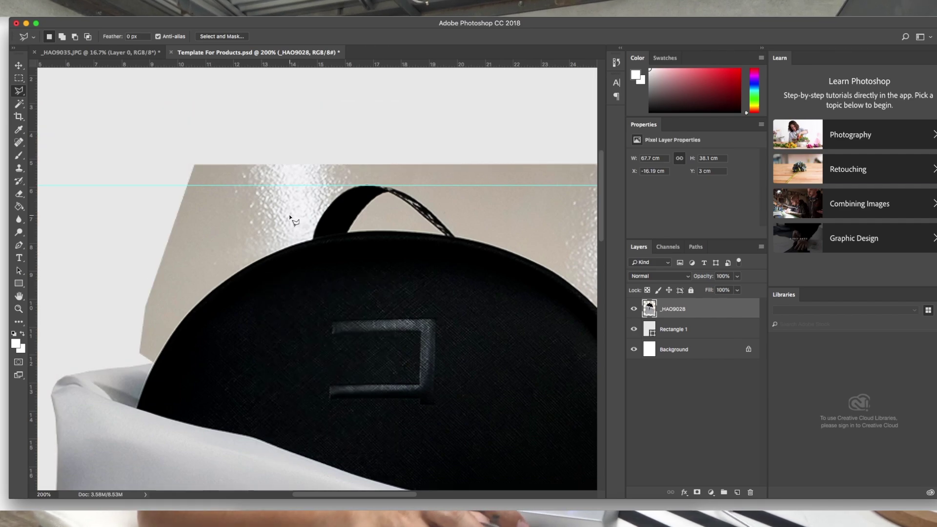
- Scale the bag layer down to about 62.27 × 35.03 cm and recenter the backpack on the canvas
{"action": "left_click", "coordinate": [22, 311]}
{"action": "left_click", "coordinate": [227, 304], "text": "alt"}
{"action": "left_click", "coordinate": [231, 305], "text": "alt"}
{"action": "left_click", "coordinate": [238, 306], "text": "alt"}
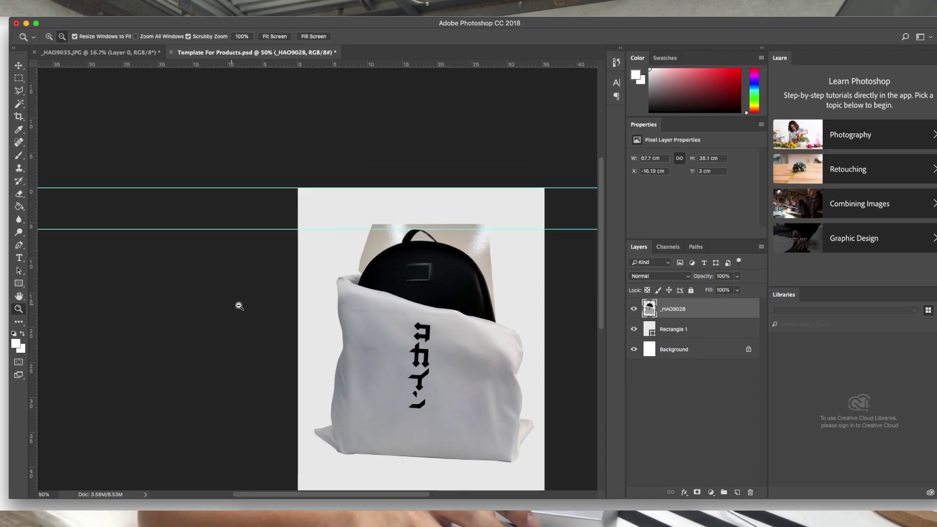
{"action": "left_click", "coordinate": [376, 340], "text": "alt"}
{"action": "key", "text": "super+t"}
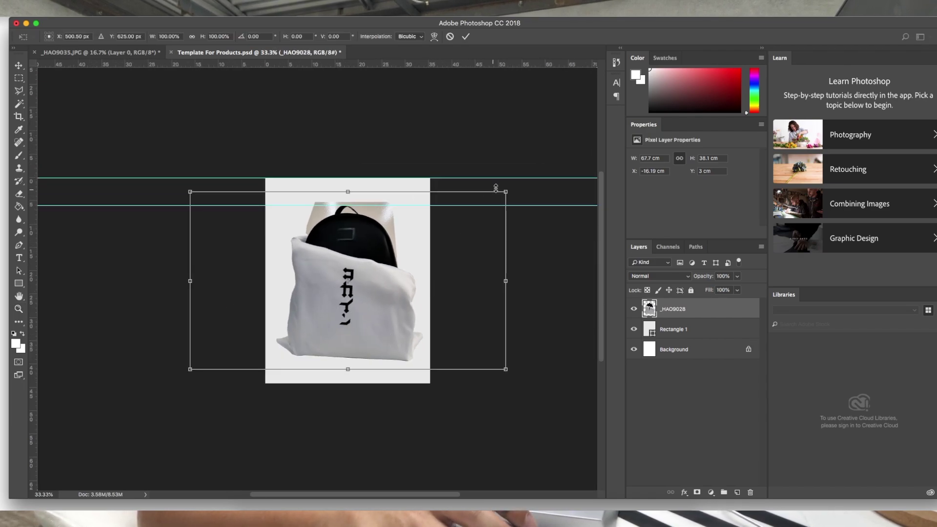
{"action": "left_click_drag", "start_coordinate": [506, 191], "coordinate": [480, 206]}
{"action": "left_click_drag", "start_coordinate": [400, 259], "coordinate": [412, 252]}
{"action": "key", "text": "Return"}
- Delete the leftover backdrop strips along both side edges of the canvas using rectangular marquee selections
{"action": "left_click", "coordinate": [19, 79]}
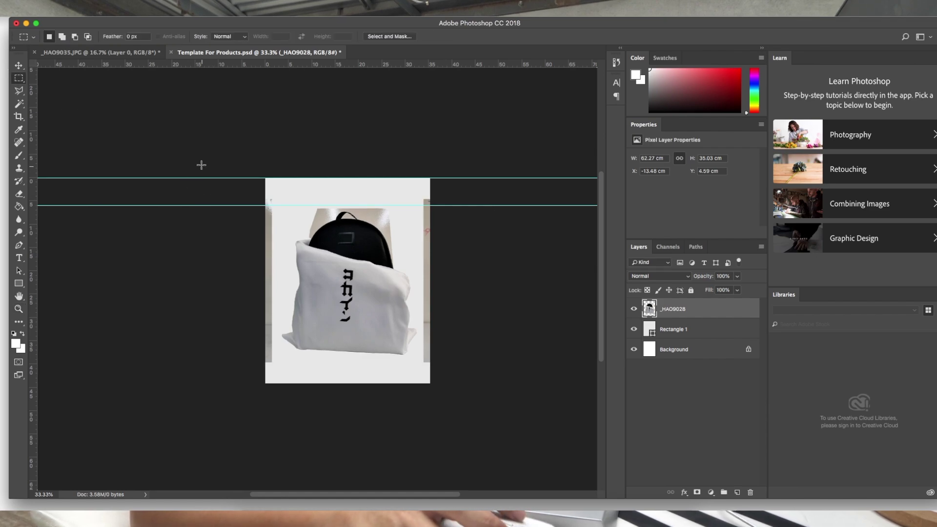
{"action": "left_click_drag", "start_coordinate": [264, 177], "coordinate": [274, 384]}
{"action": "left_click_drag", "start_coordinate": [424, 196], "coordinate": [526, 448]}
{"action": "key", "text": "BackSpace"}
{"action": "key", "text": "super+d"}
- Try selecting the leftover backdrop around the backpack's black top with the Magic Wand at tolerances 100, 10 and 25
{"action": "key", "text": "w"}
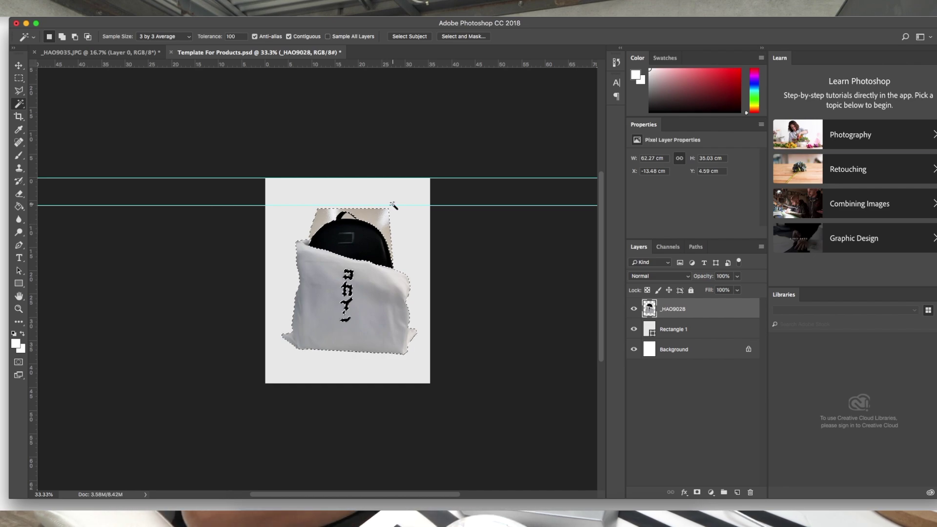
{"action": "left_click", "coordinate": [393, 204]}
{"action": "key", "text": "Delete"}
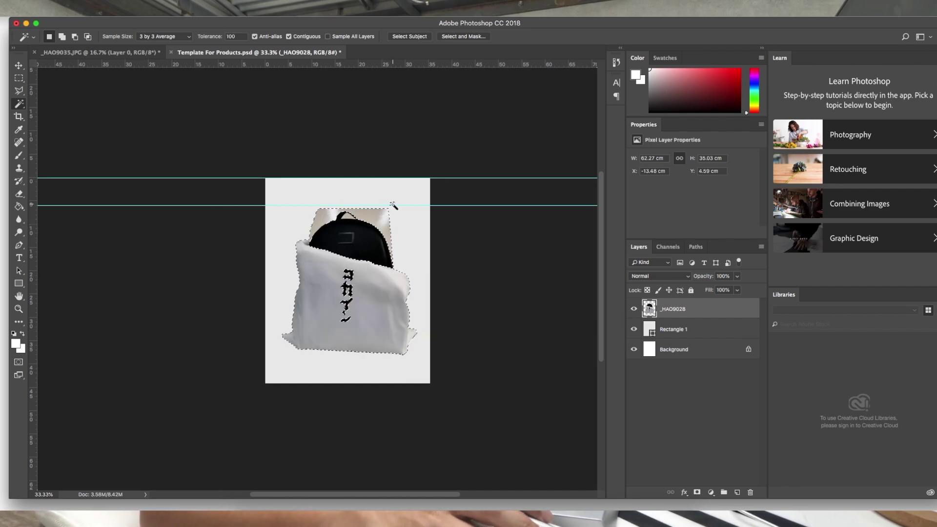
{"action": "key", "text": "super+z"}
{"action": "key", "text": "Return"}
{"action": "type", "text": "10"}
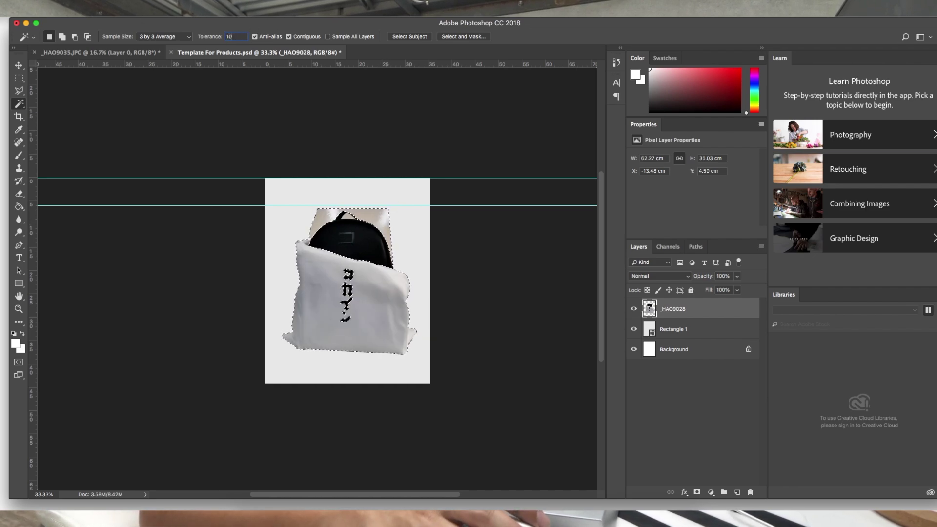
{"action": "key", "text": "super+d"}
{"action": "key", "text": "super+d"}
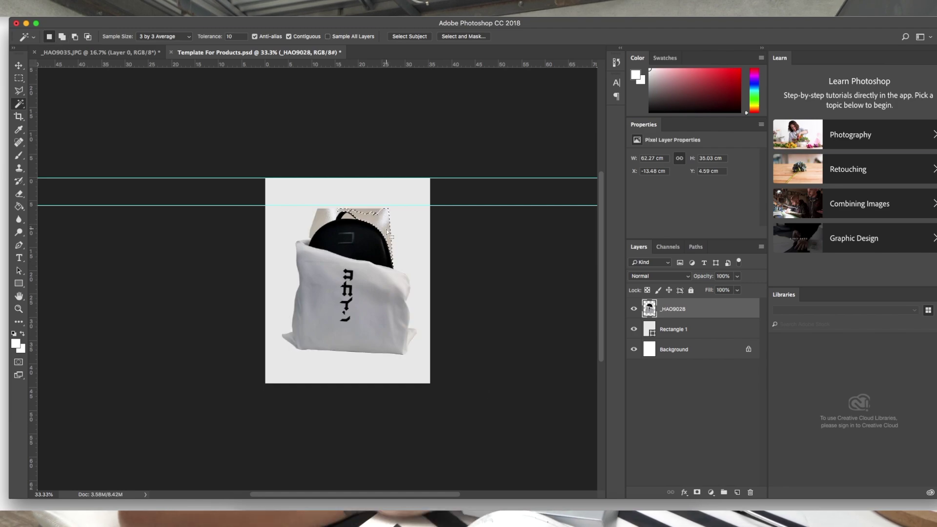
{"action": "left_click", "coordinate": [212, 37]}
{"action": "type", "text": "25"}
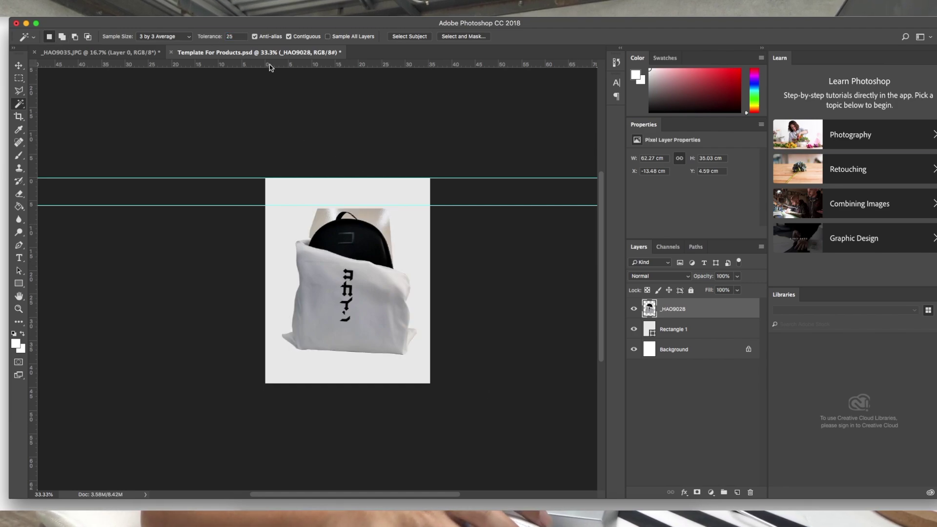
{"action": "key", "text": "Return"}
{"action": "key", "text": "Return"}
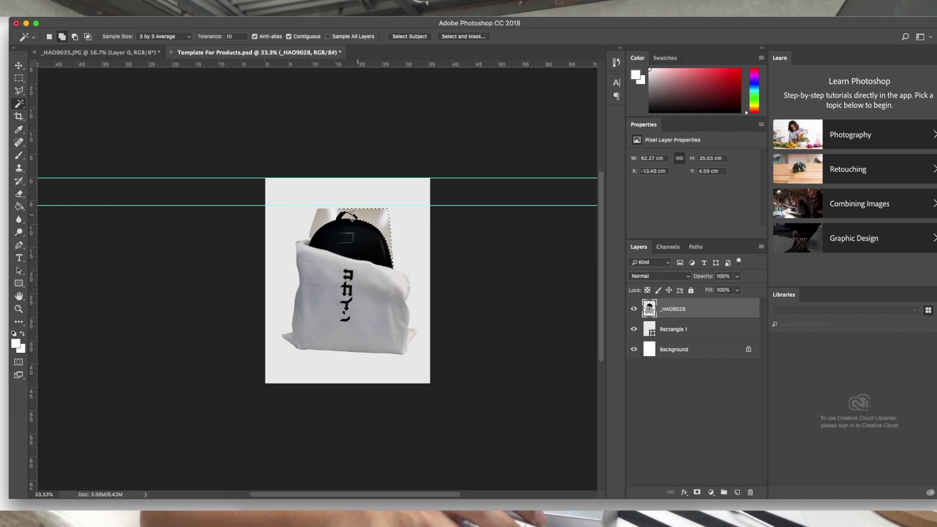
- Add the remaining backdrop patches around the black top to the Magic Wand selection at tolerance 10, delete them and deselect
{"action": "left_click", "coordinate": [324, 219], "text": "shift"}
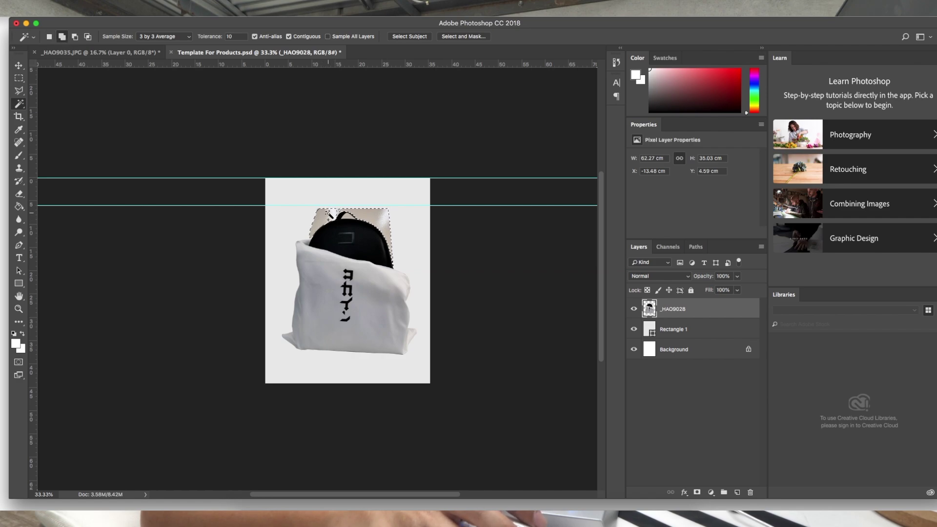
{"action": "key", "text": "super+d"}
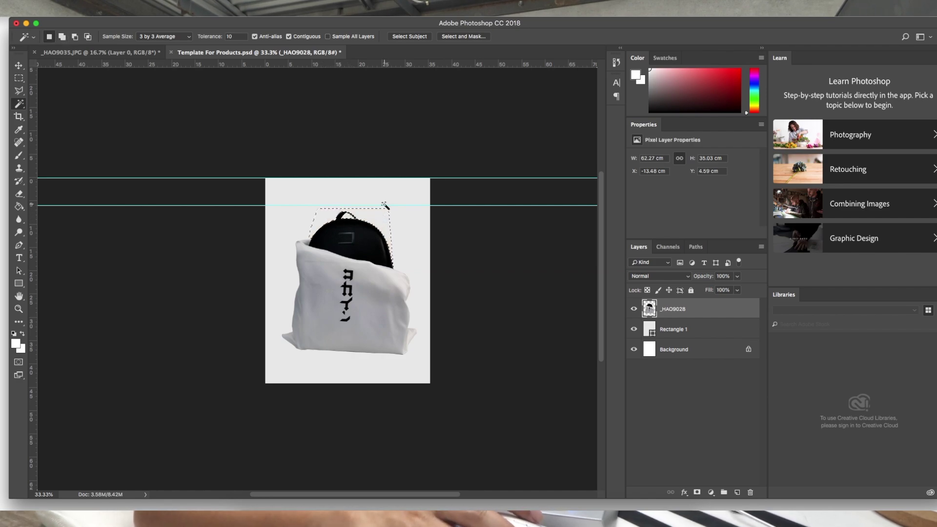
{"action": "key", "text": "e"}
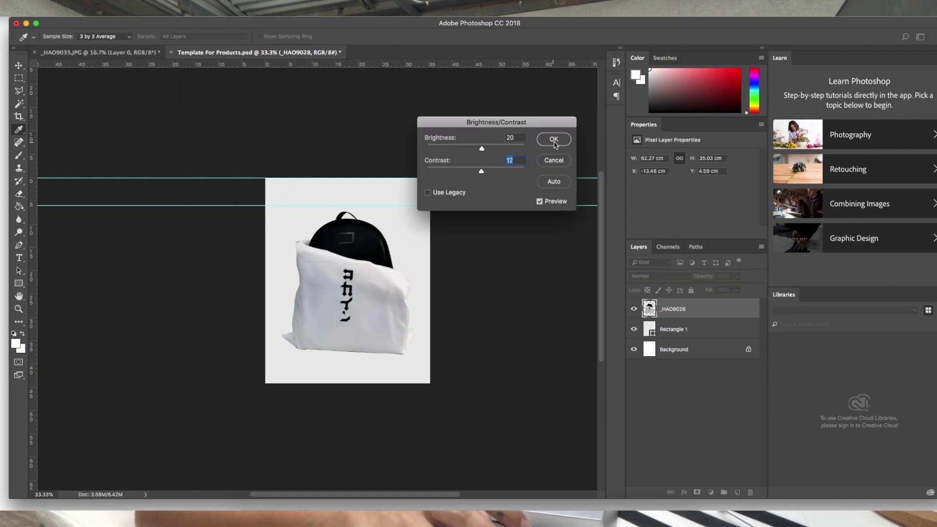
- Apply brightness 20 and contrast 12 to the bag layer and add a drop shadow to it
{"action": "left_click", "coordinate": [554, 140]}
{"action": "double_click", "coordinate": [713, 309]}
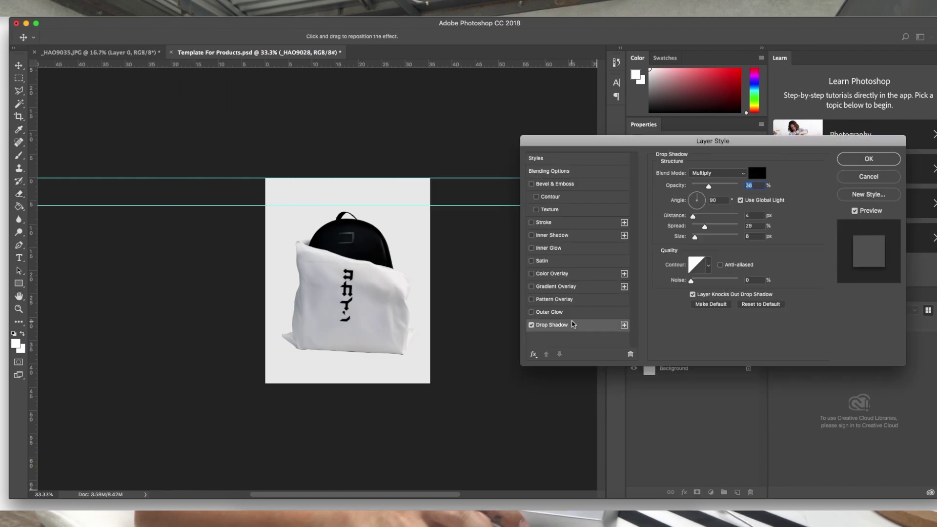
{"action": "left_click", "coordinate": [571, 324]}
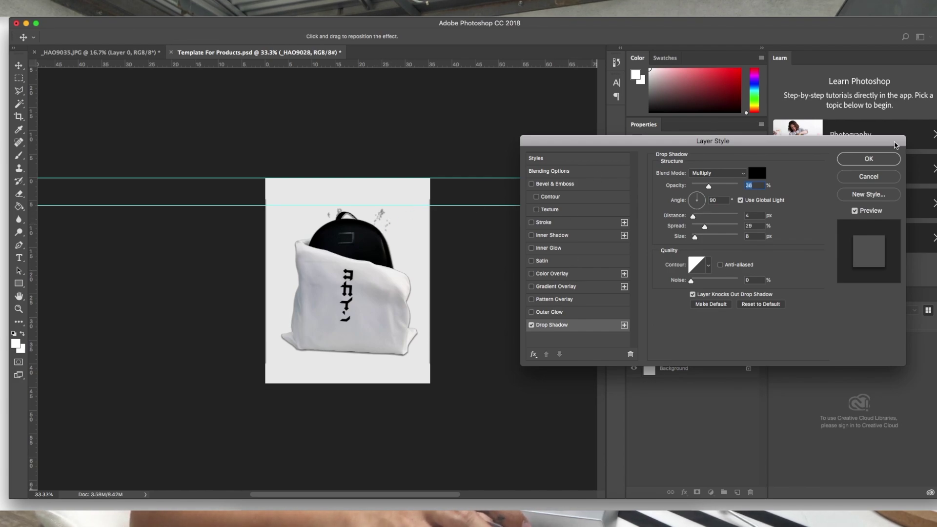
{"action": "left_click", "coordinate": [869, 159]}
- Erase the stray specks around the backpack's handle and reduce the Eraser brush size to 150
{"action": "key", "text": "e"}
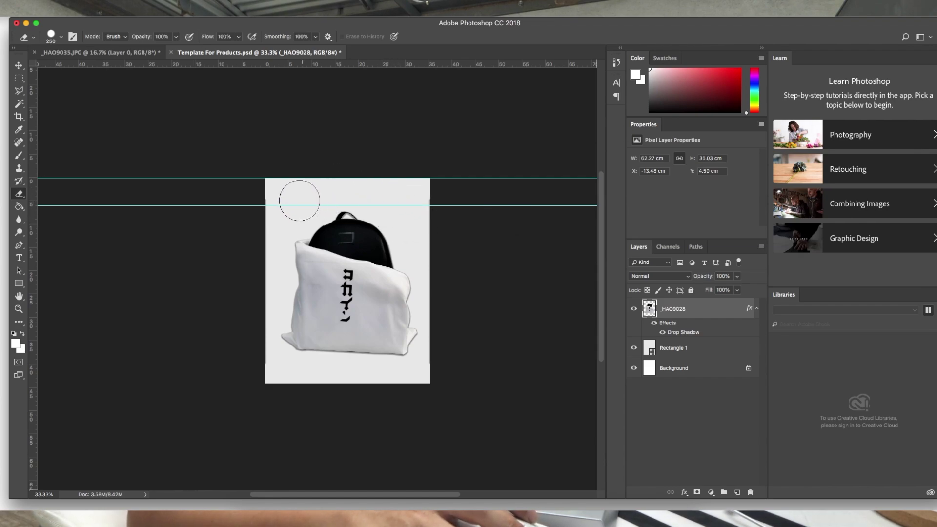
{"action": "key", "text": "bracketleft"}
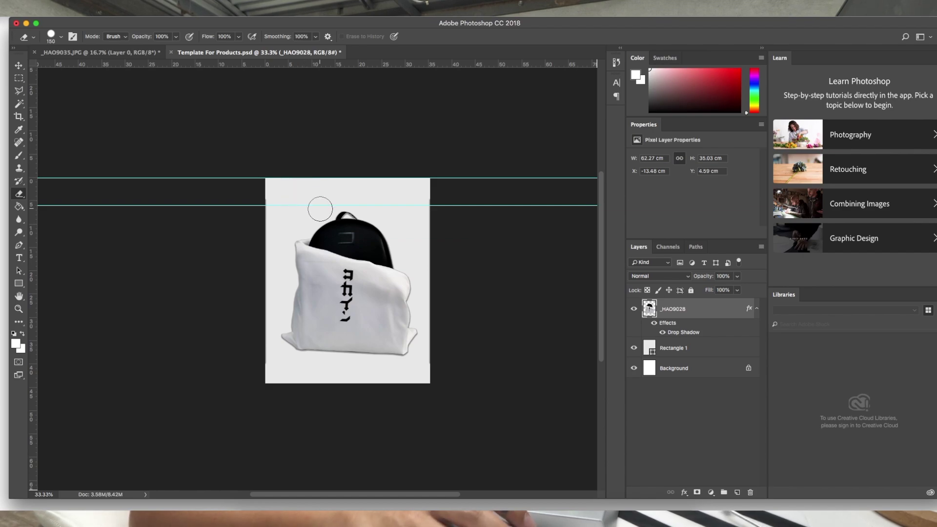